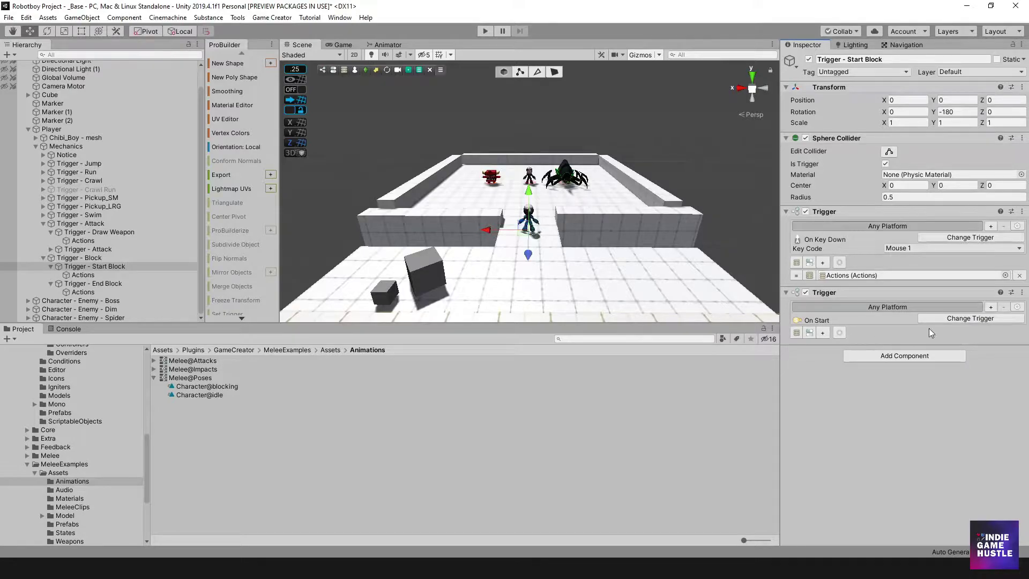
# - Set the Start Block's second trigger to On Key Down with key code Joystick Button 5 and assign Start Block's child Actions to it
pyautogui.click(956, 318)
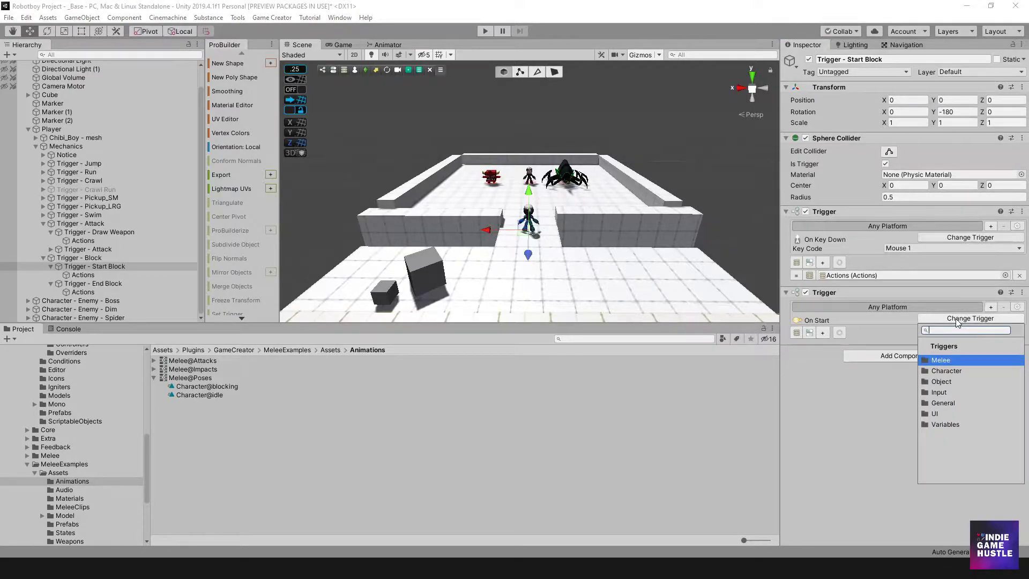
pyautogui.click(959, 392)
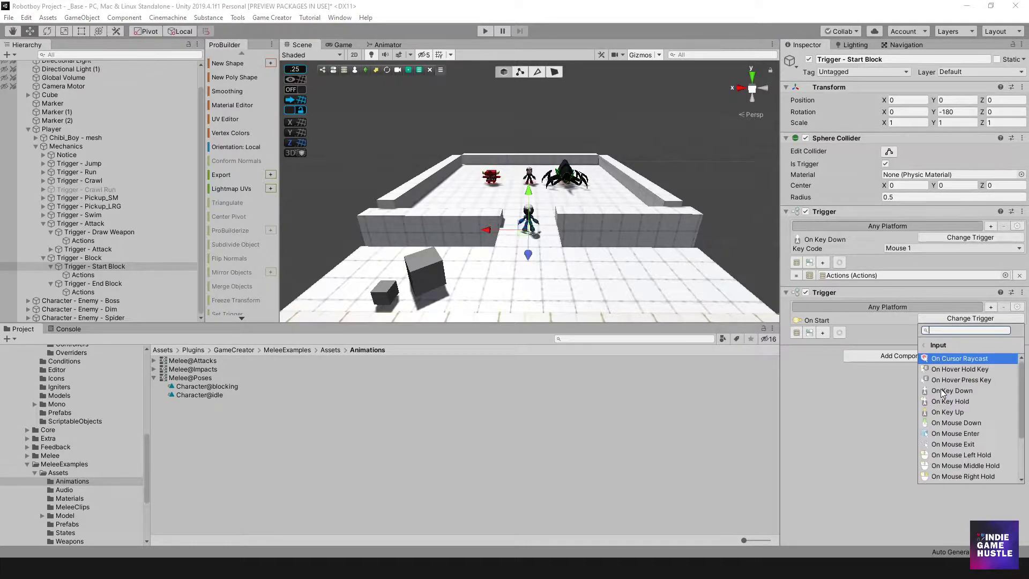
pyautogui.click(969, 392)
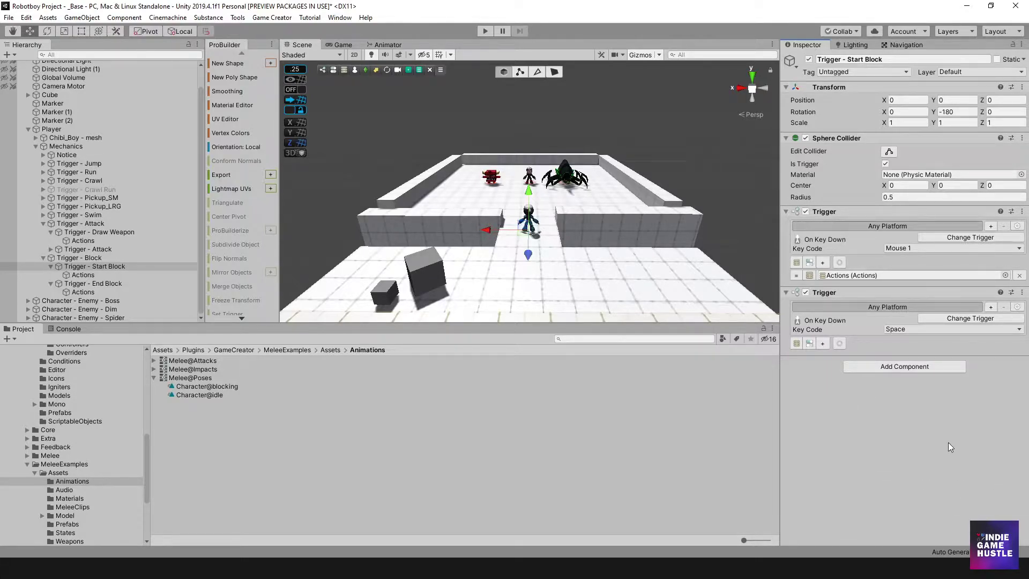
pyautogui.click(918, 330)
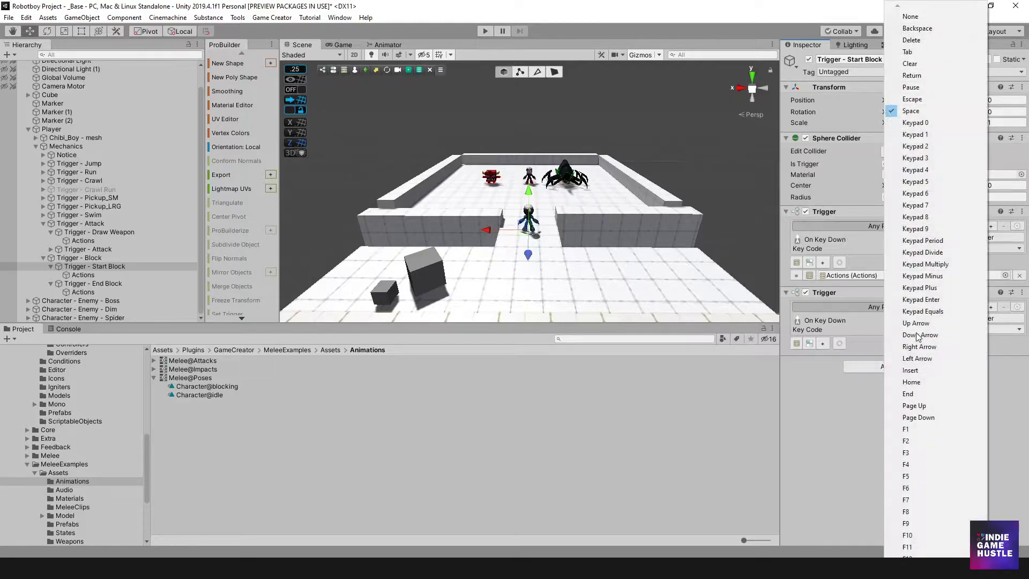
pyautogui.scroll(-20, 918, 336)
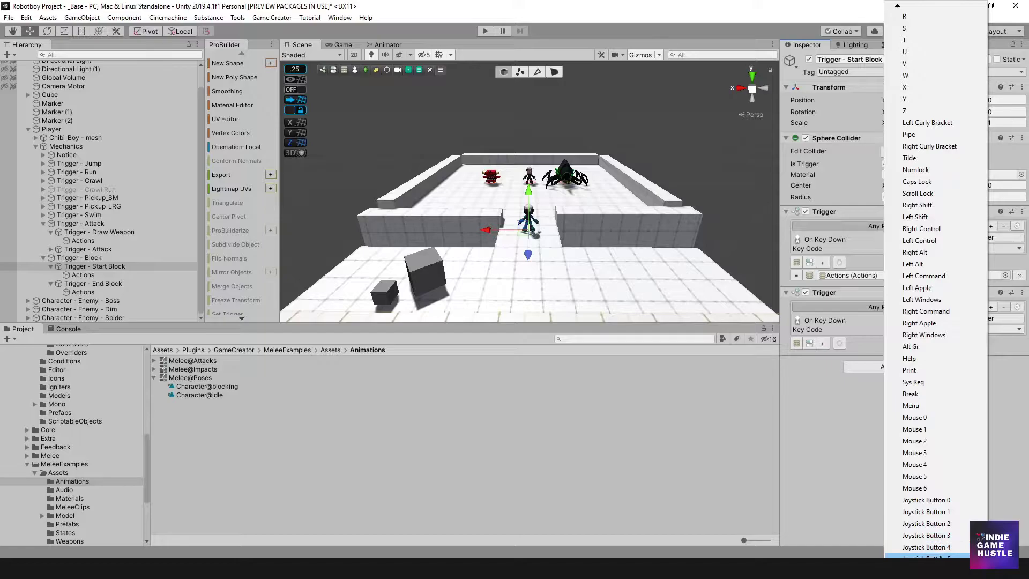
pyautogui.click(933, 542)
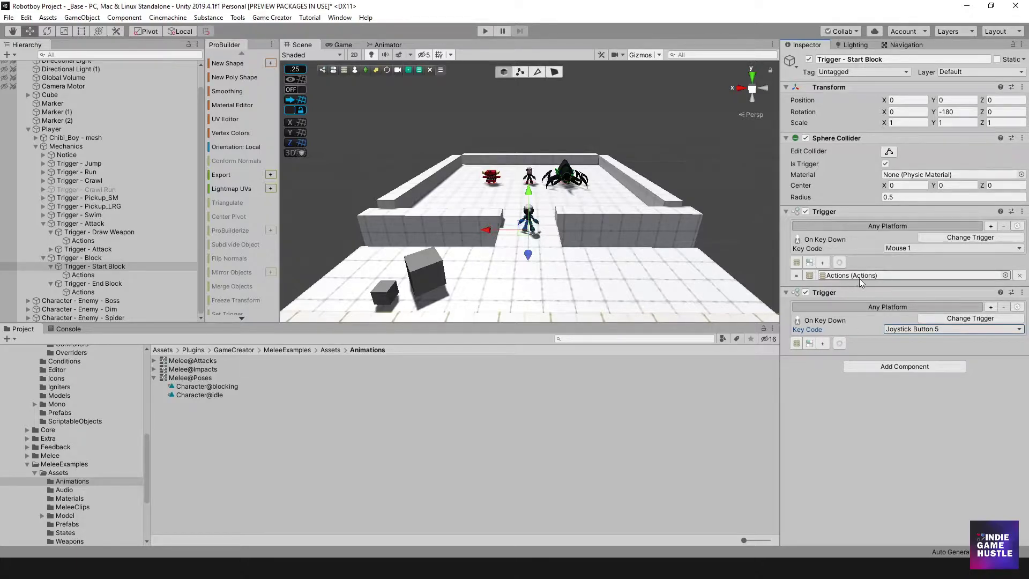
pyautogui.click(823, 346)
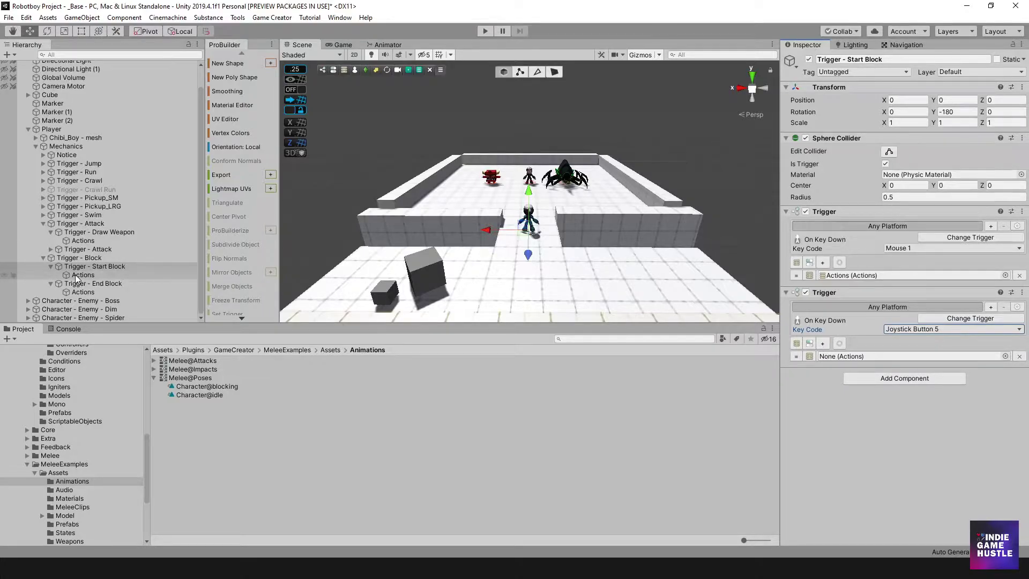
pyautogui.moveTo(75, 274); pyautogui.dragTo(863, 366)
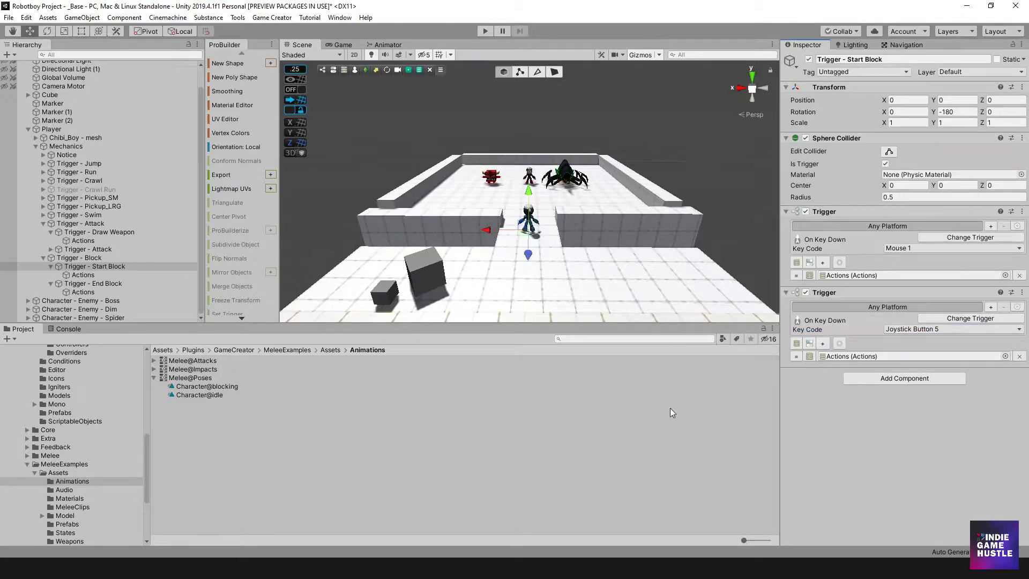
# - Add a second Trigger component to Trigger - End Block and set its type to On Key Up
pyautogui.click(94, 284)
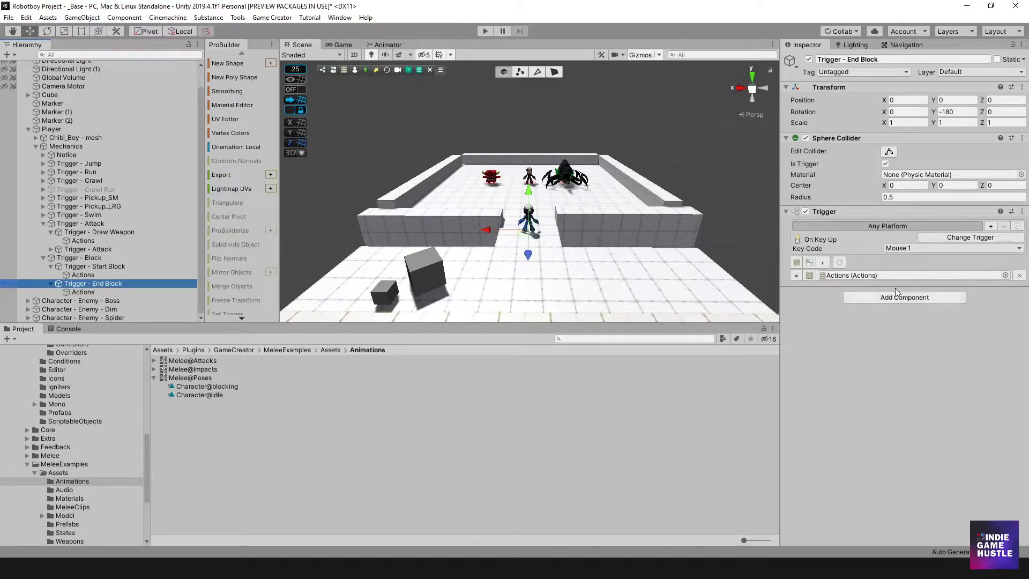
pyautogui.click(871, 297)
pyautogui.click(875, 336)
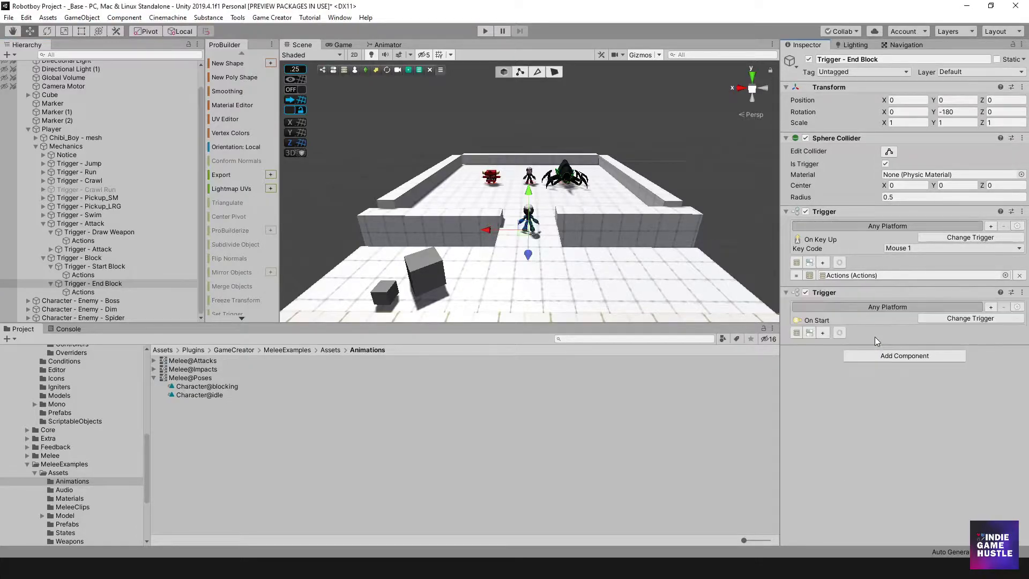
pyautogui.click(982, 322)
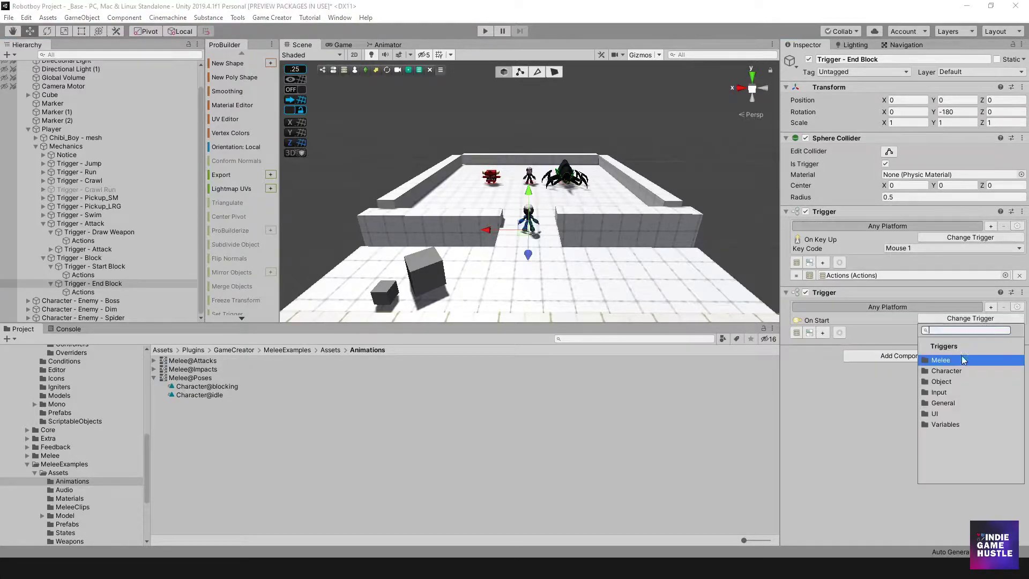
pyautogui.click(947, 394)
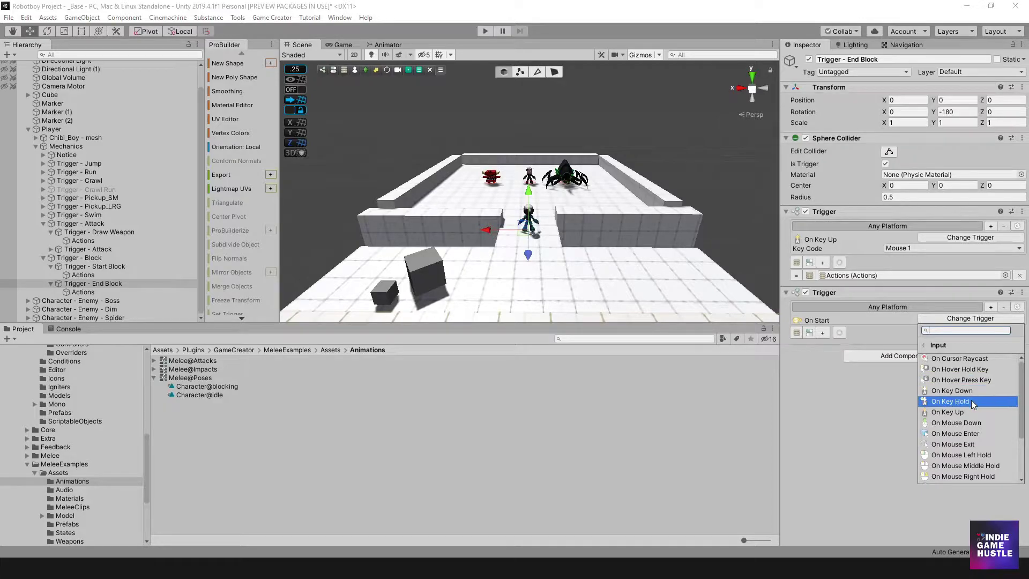
pyautogui.click(964, 413)
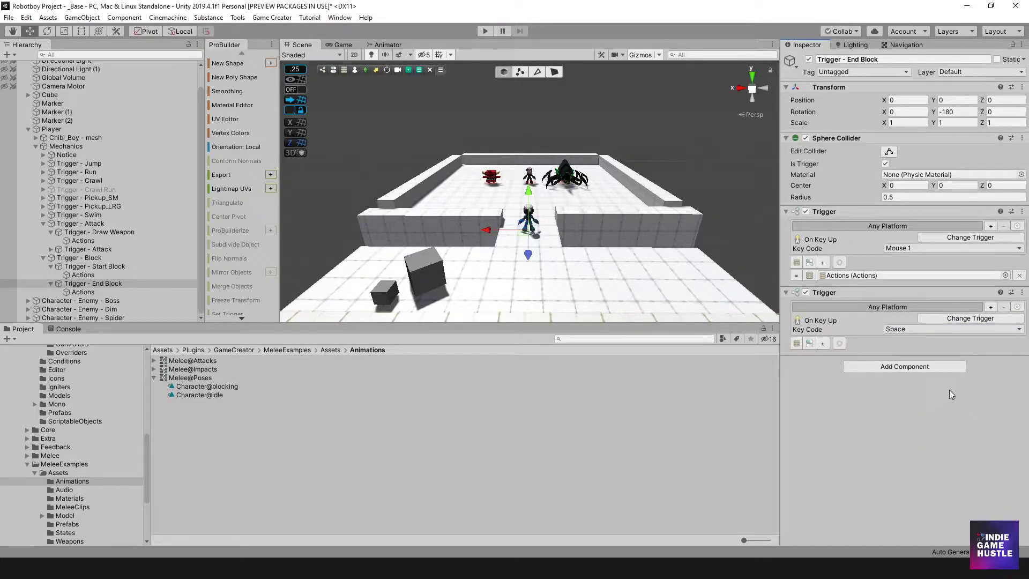
# - Set the End Block's new trigger to key code Joystick Button 5 and assign End Block's child Actions to it
pyautogui.click(907, 329)
pyautogui.scroll(-20, 907, 329)
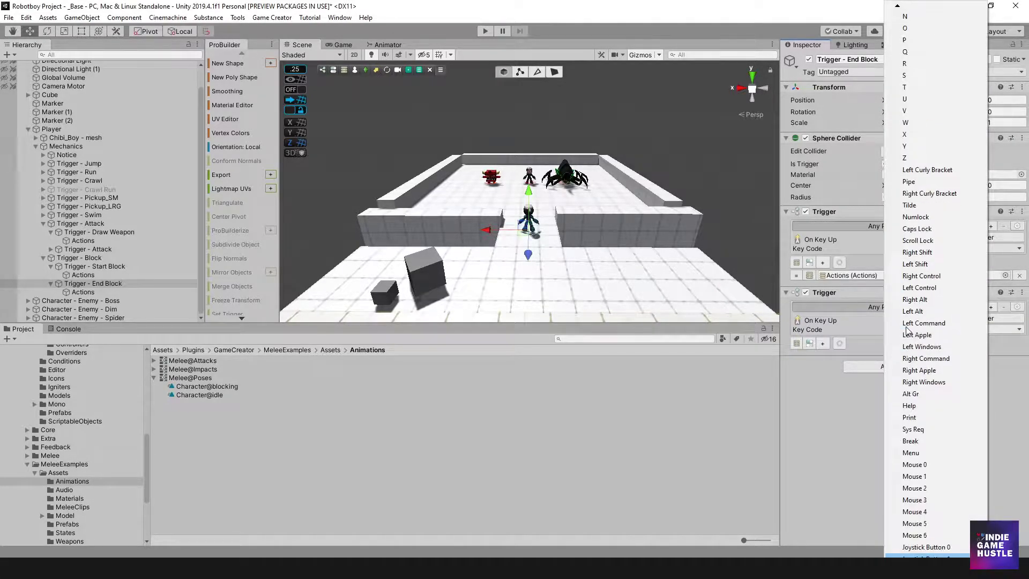
pyautogui.scroll(-2, 921, 482)
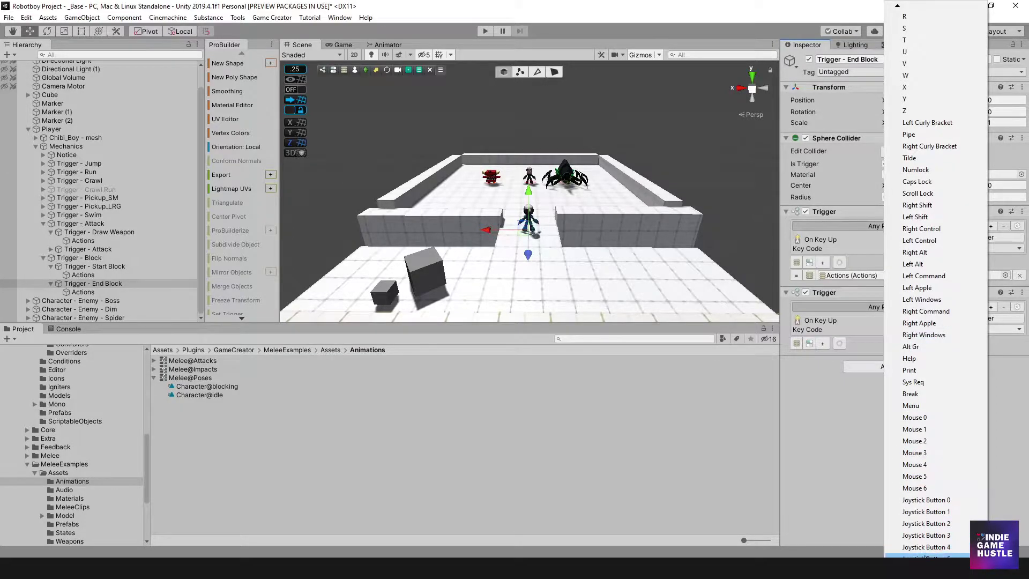
pyautogui.click(926, 548)
pyautogui.click(823, 344)
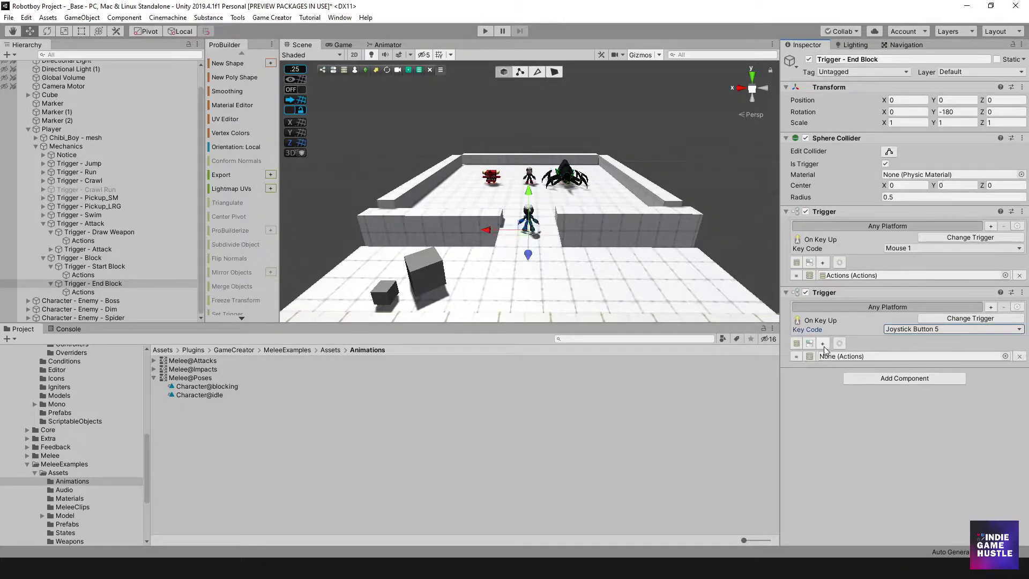
pyautogui.moveTo(85, 291); pyautogui.dragTo(839, 357)
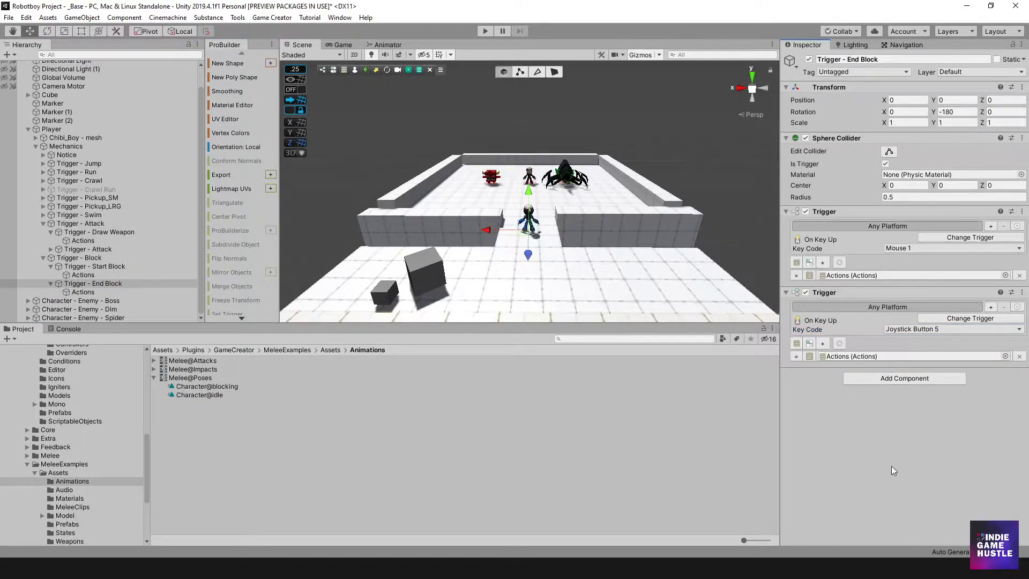
# - Play-test the scene by moving the player among the enemies to try out attacking and blocking, and end the play session
pyautogui.click(489, 31)
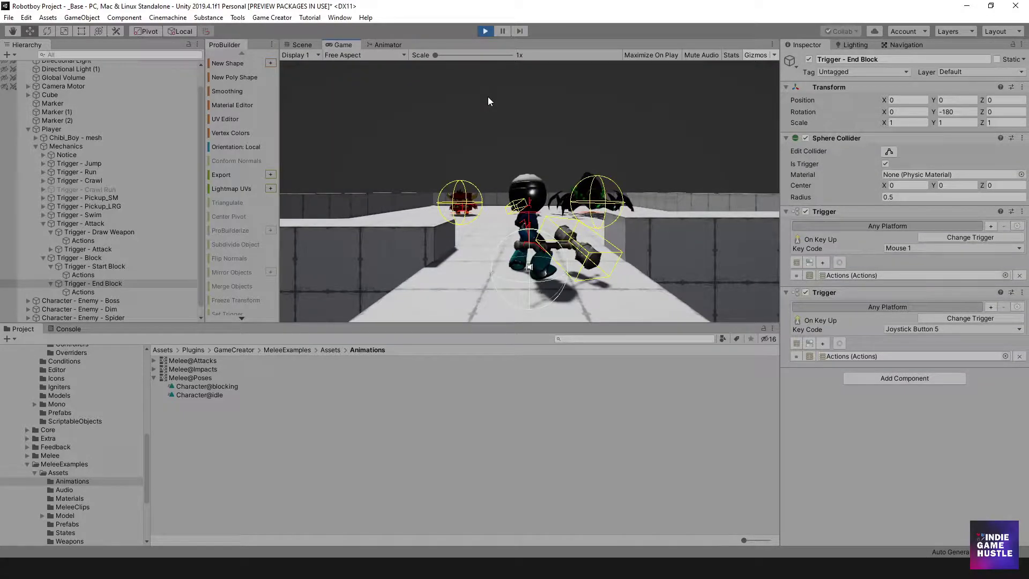
pyautogui.click(545, 196)
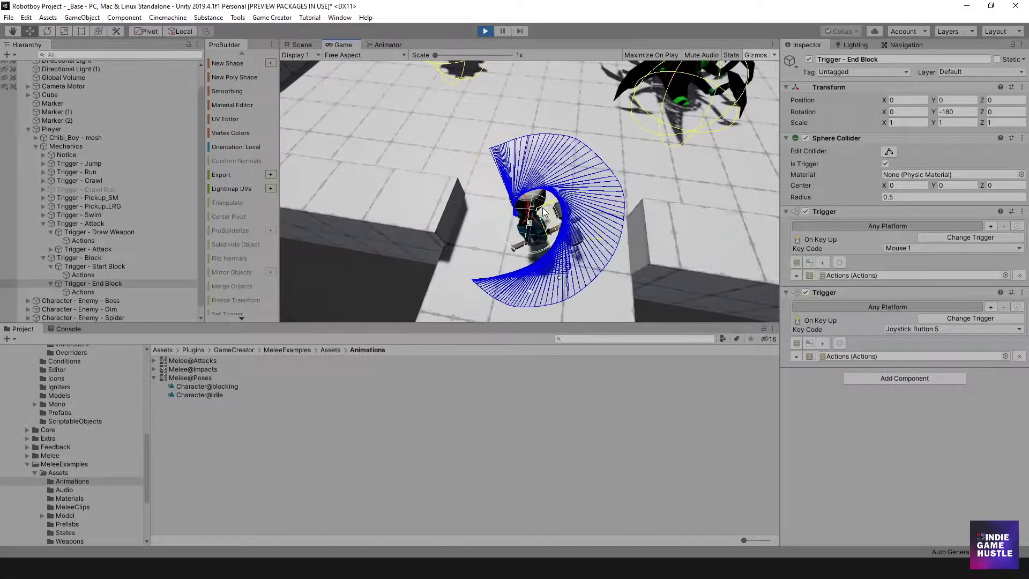
pyautogui.press('w')
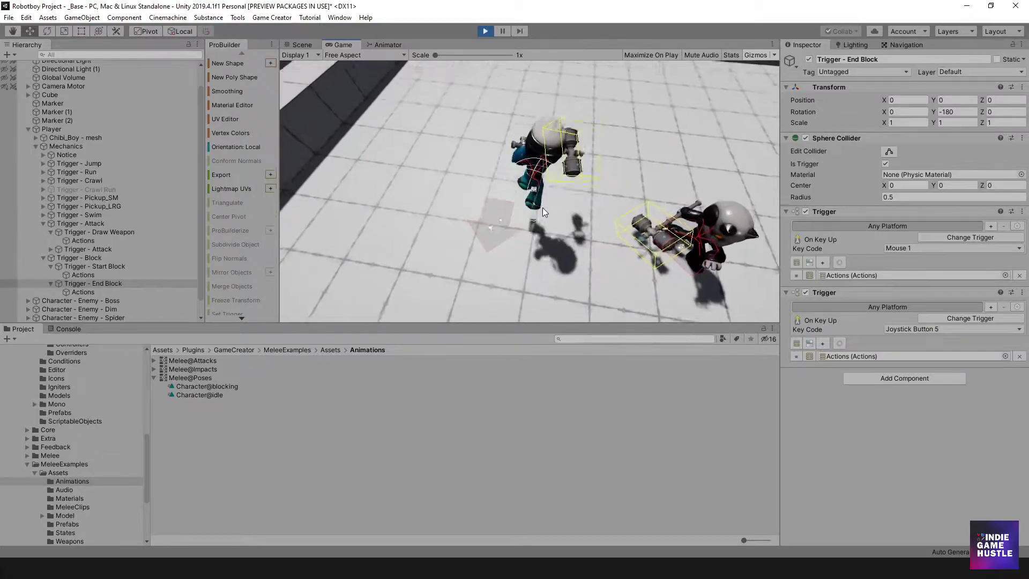
pyautogui.click(542, 209)
pyautogui.click(543, 210)
pyautogui.click(543, 210)
pyautogui.click(542, 212)
pyautogui.click(543, 213)
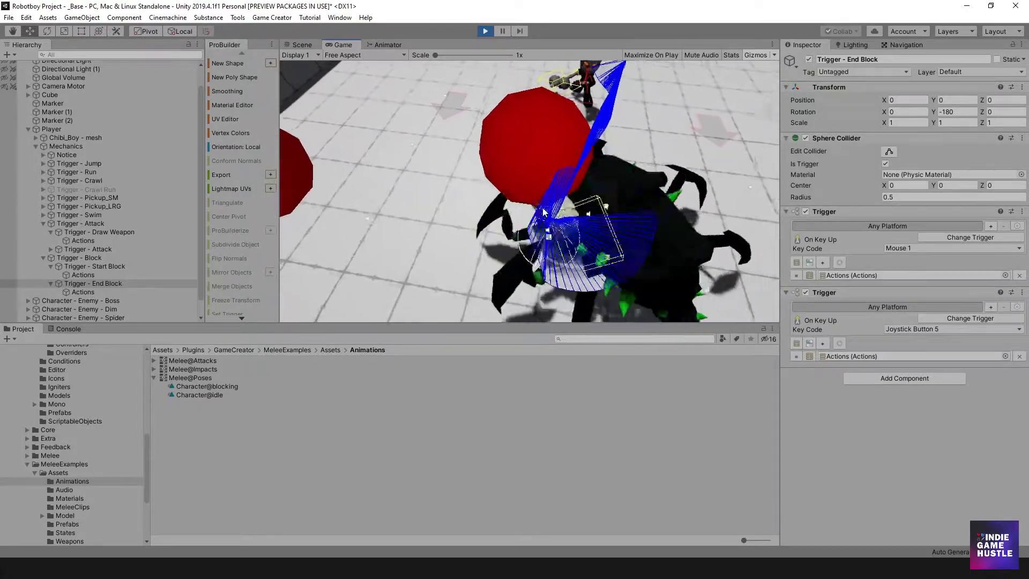
pyautogui.press('s')
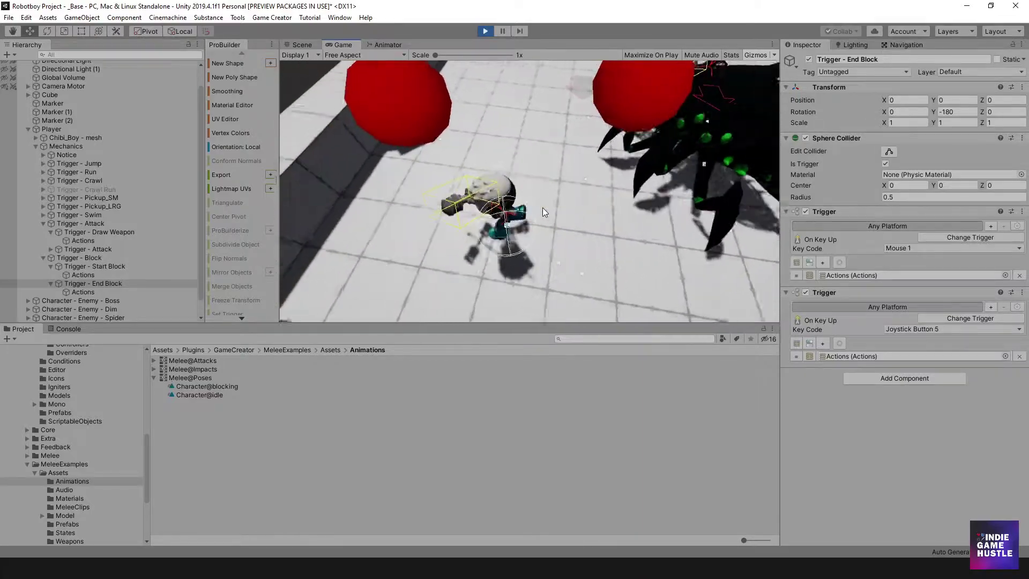
pyautogui.click(543, 212)
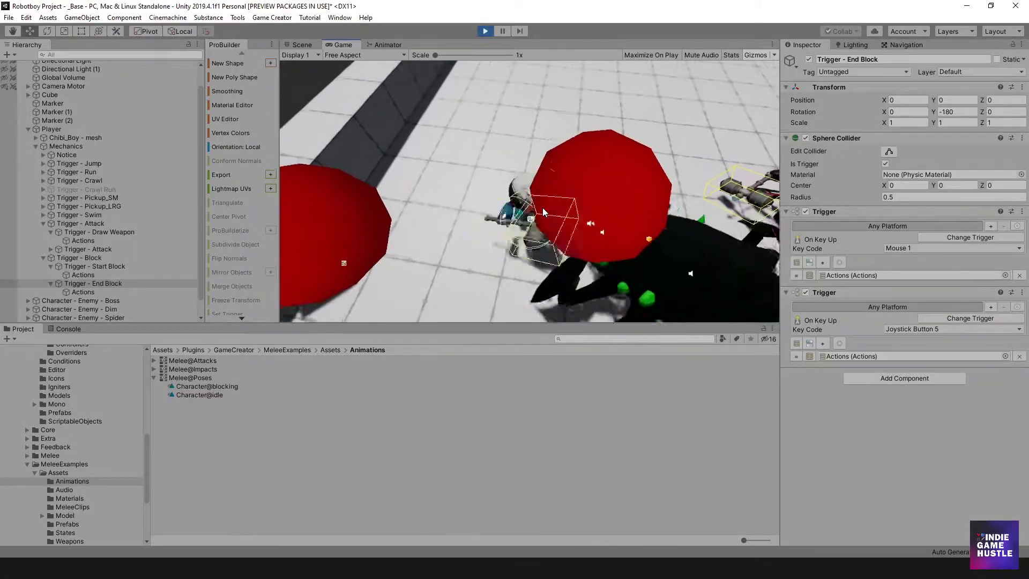
pyautogui.click(543, 210)
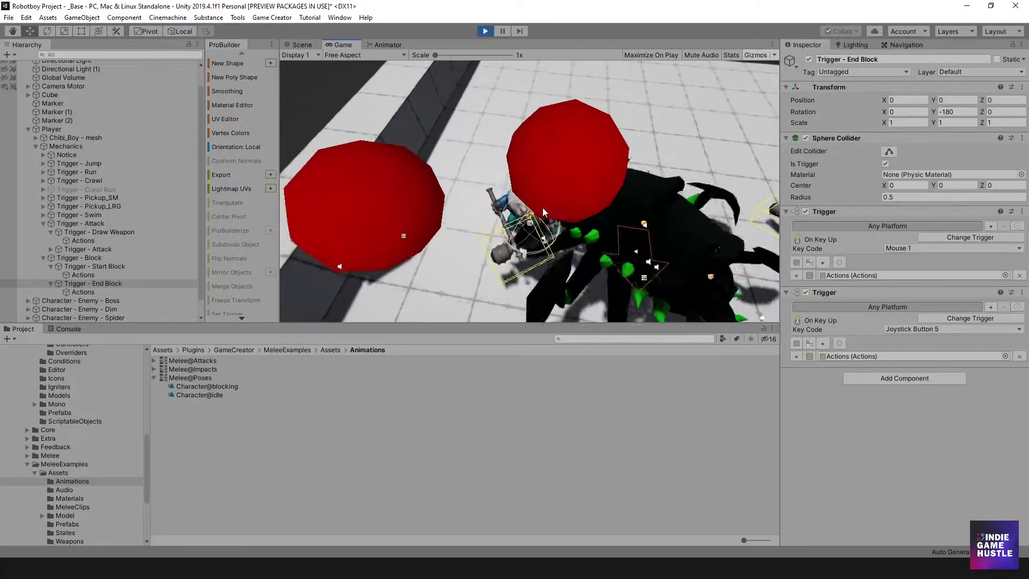
pyautogui.click(542, 209)
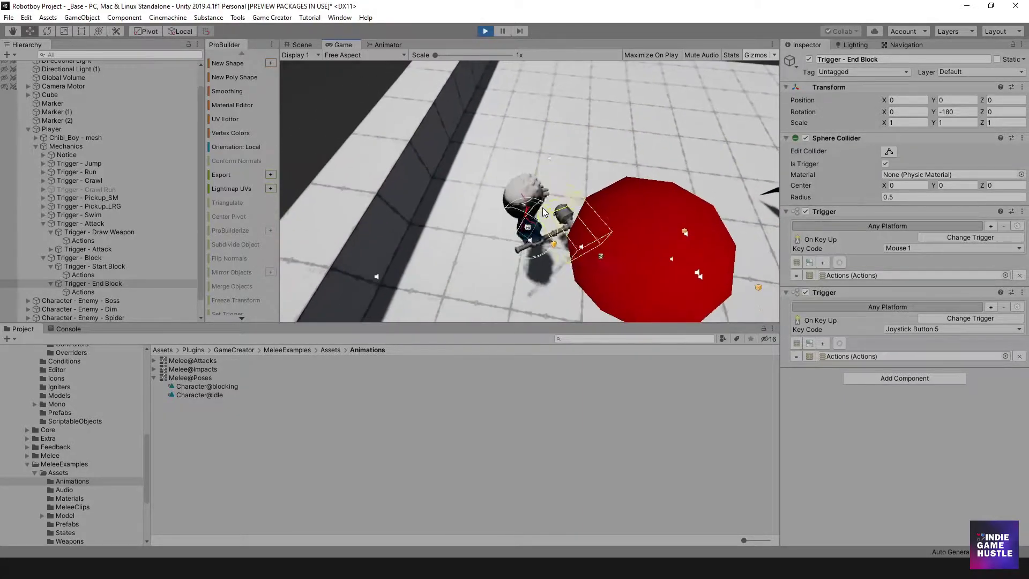
pyautogui.click(543, 212)
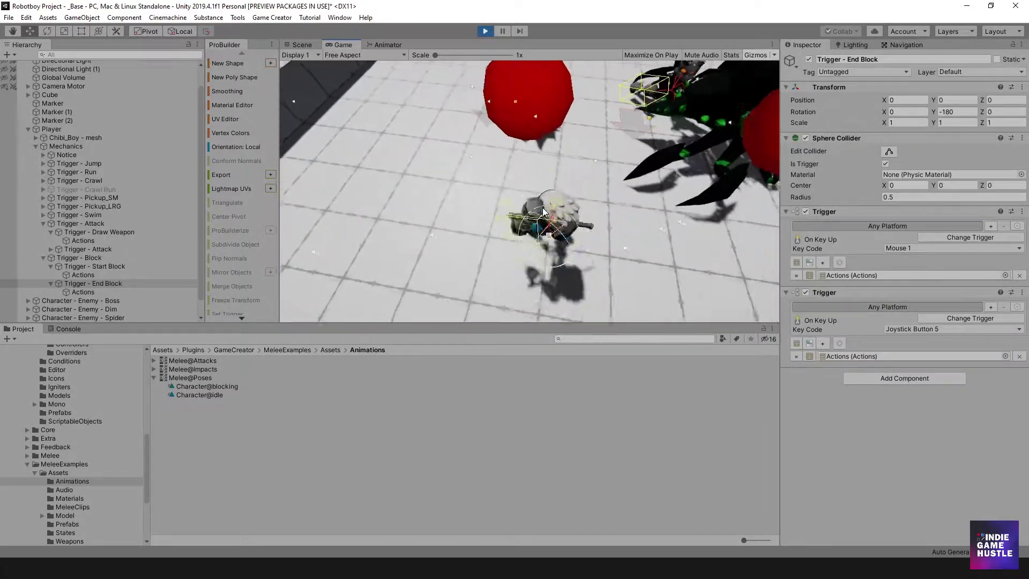
pyautogui.click(543, 213)
pyautogui.click(543, 212)
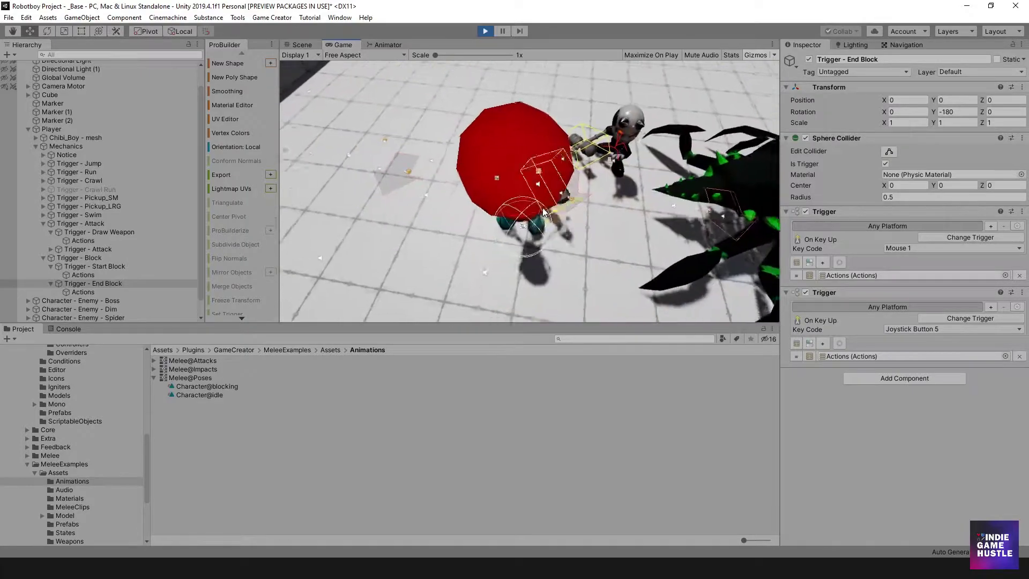
pyautogui.press('s')
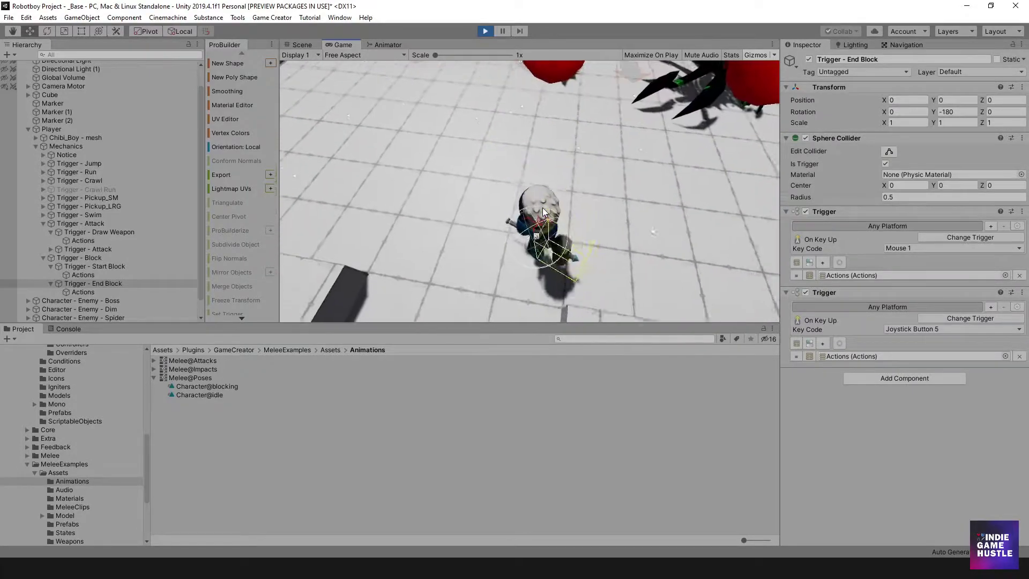
pyautogui.press('w')
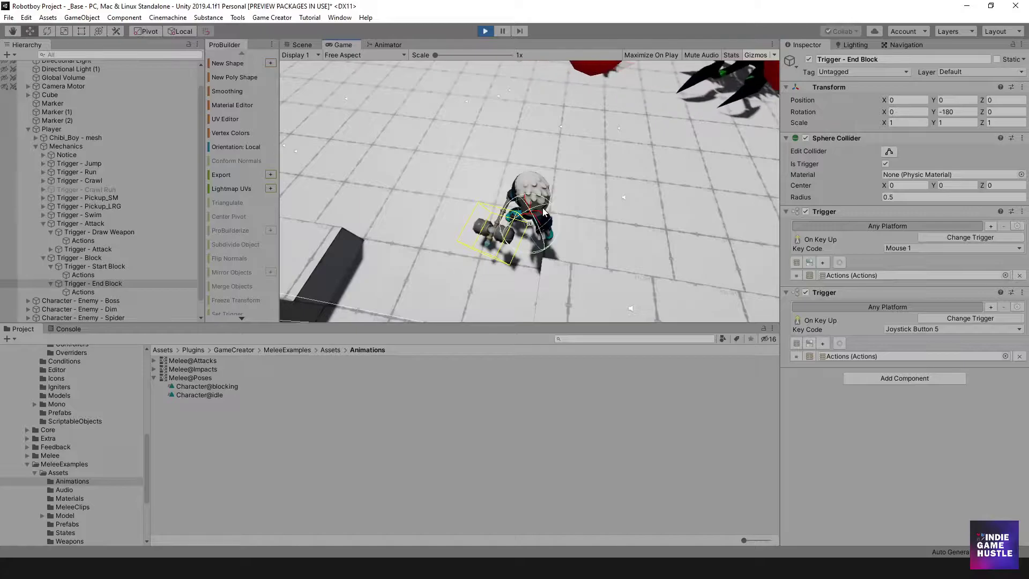
pyautogui.click(485, 32)
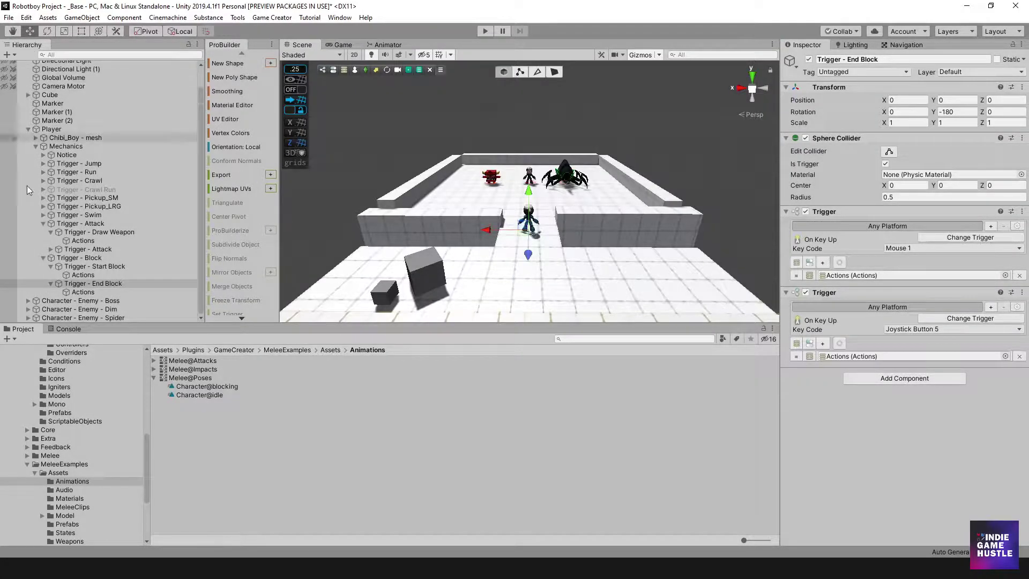
# - Save the scene and the project
pyautogui.click(9, 18)
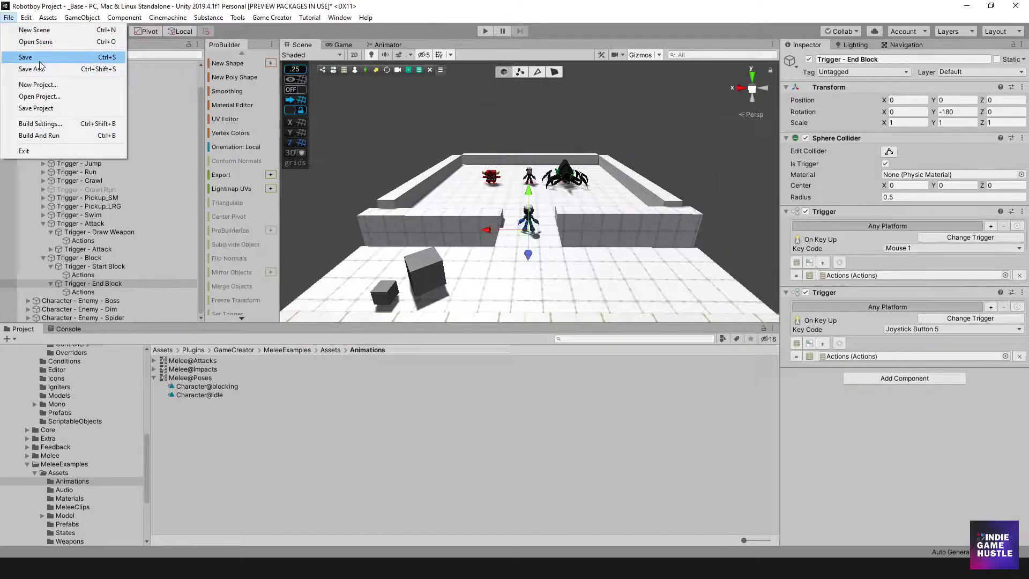
pyautogui.click(40, 61)
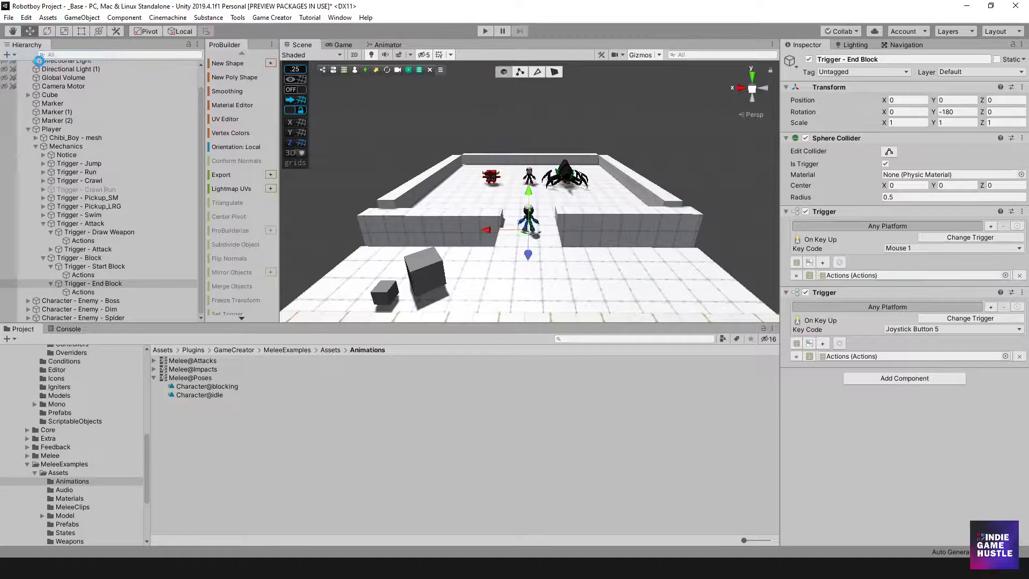
pyautogui.click(9, 18)
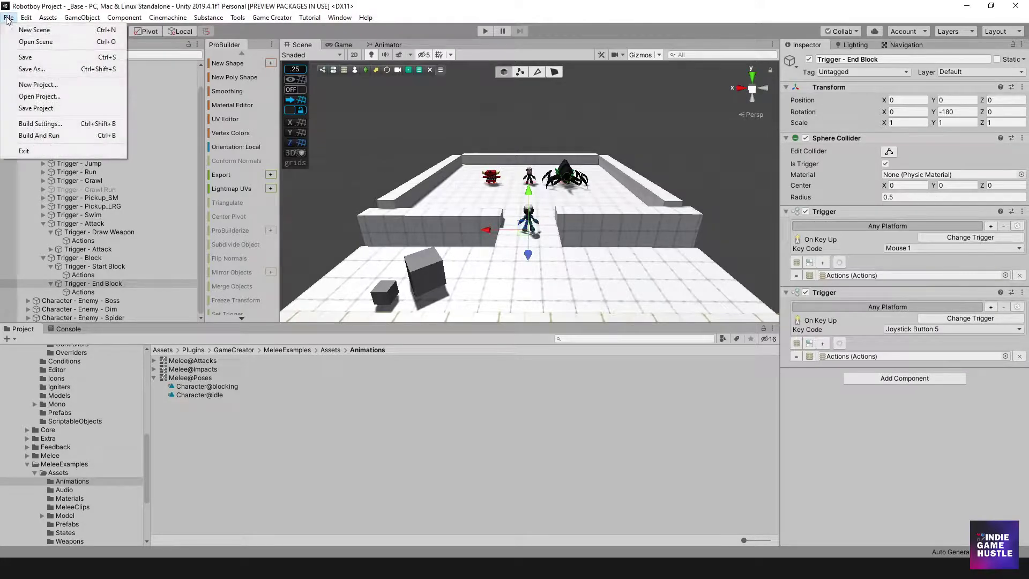
pyautogui.click(35, 108)
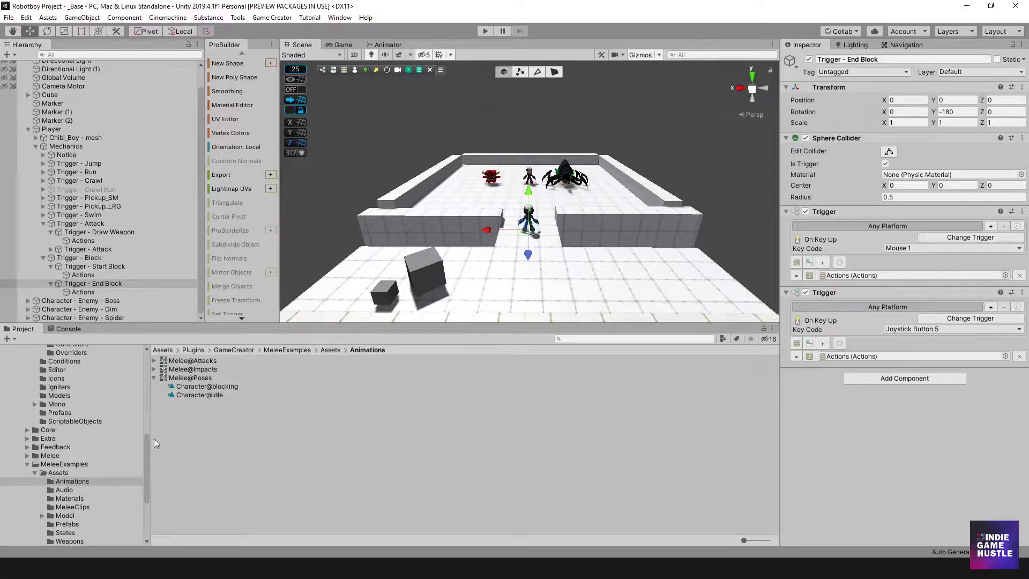
# - Browse the project assets to Plugins > GameCreator and select the MeleeExamples folder
pyautogui.moveTo(146, 448); pyautogui.dragTo(142, 483)
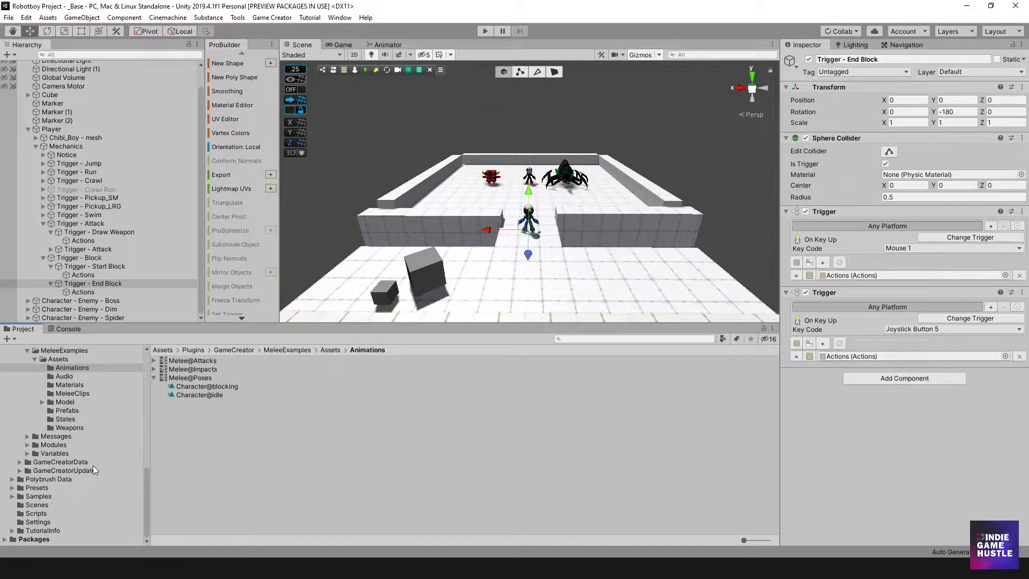
pyautogui.scroll(10, 88, 461)
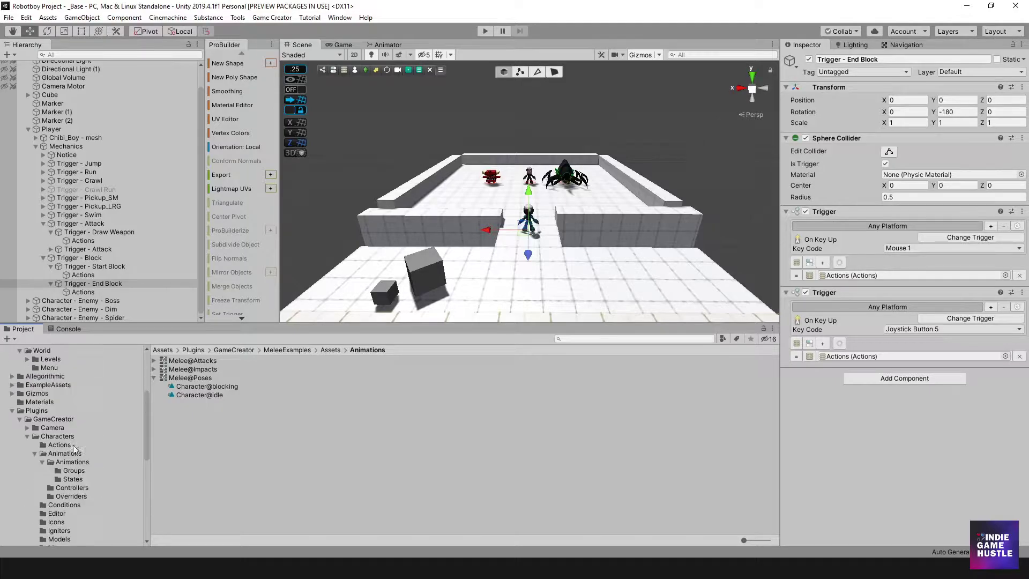
pyautogui.click(32, 411)
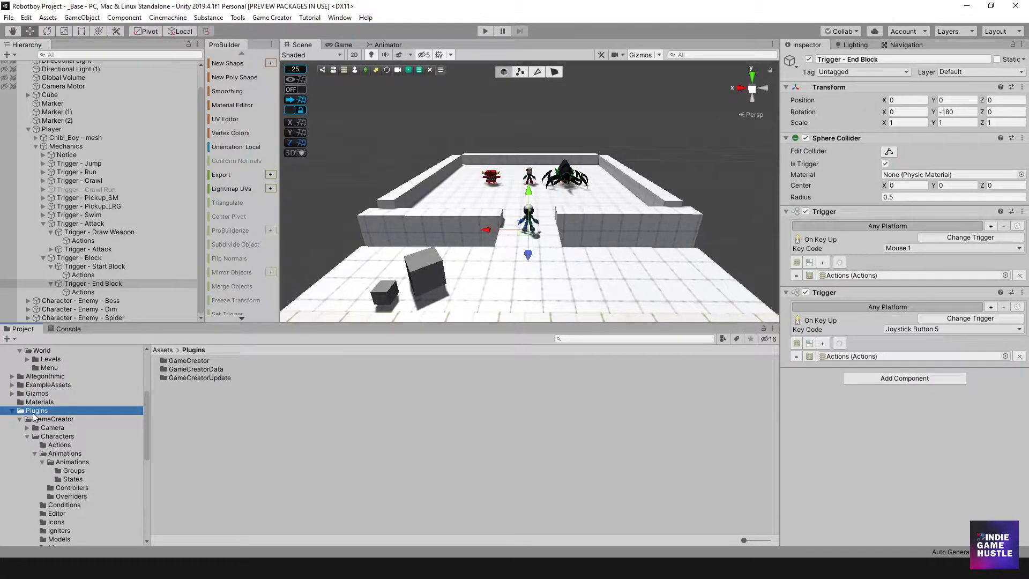
pyautogui.doubleClick(175, 362)
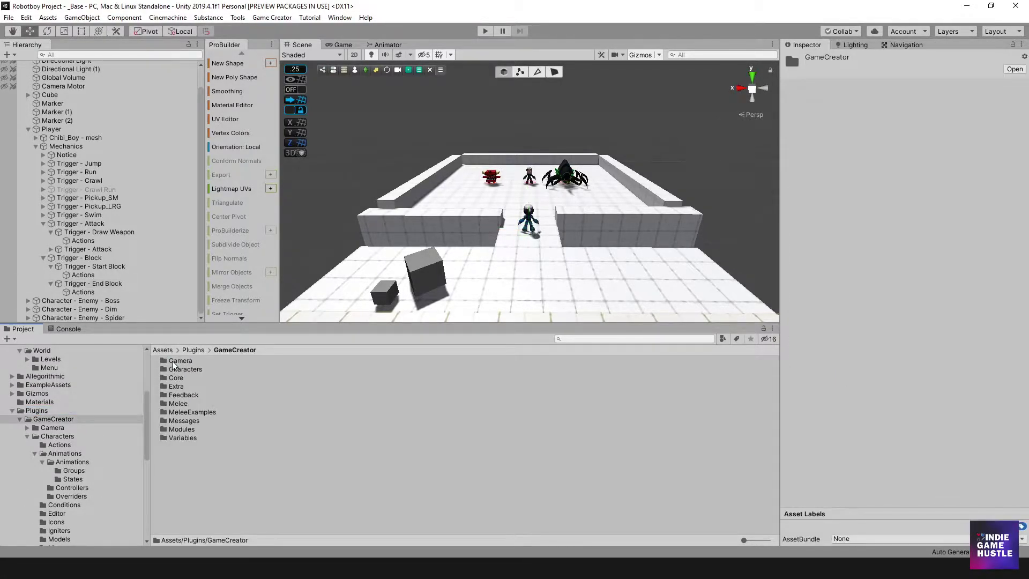
pyautogui.click(180, 413)
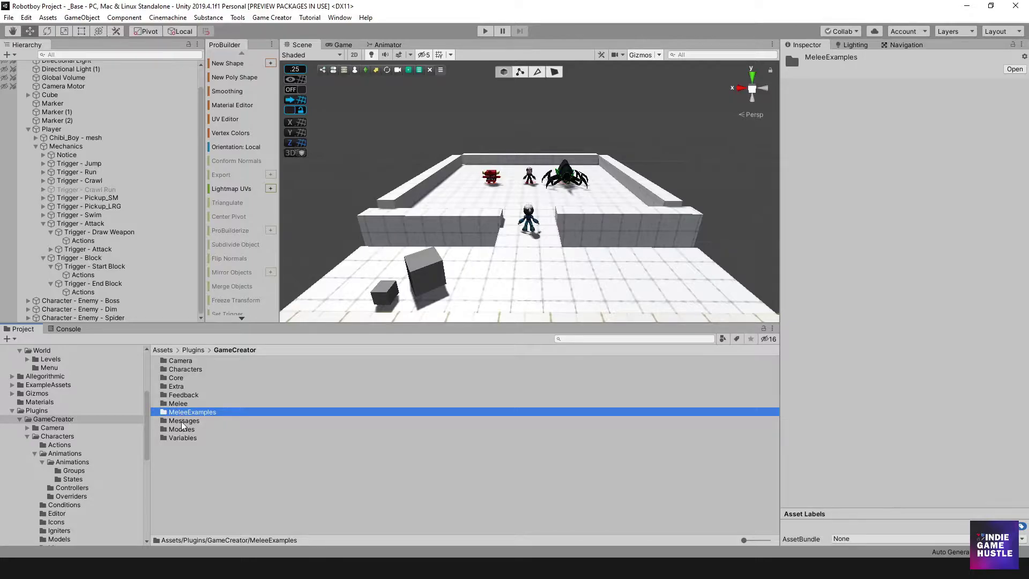
# - Review the Melee Examples module's details in Game Creator's Module Manager and close the manager
pyautogui.click(272, 17)
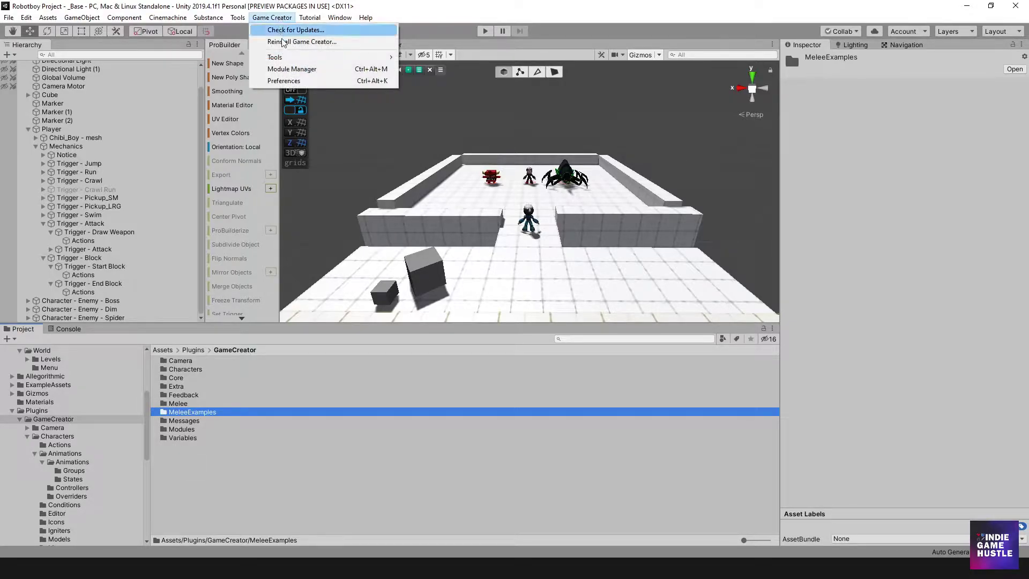
pyautogui.click(281, 70)
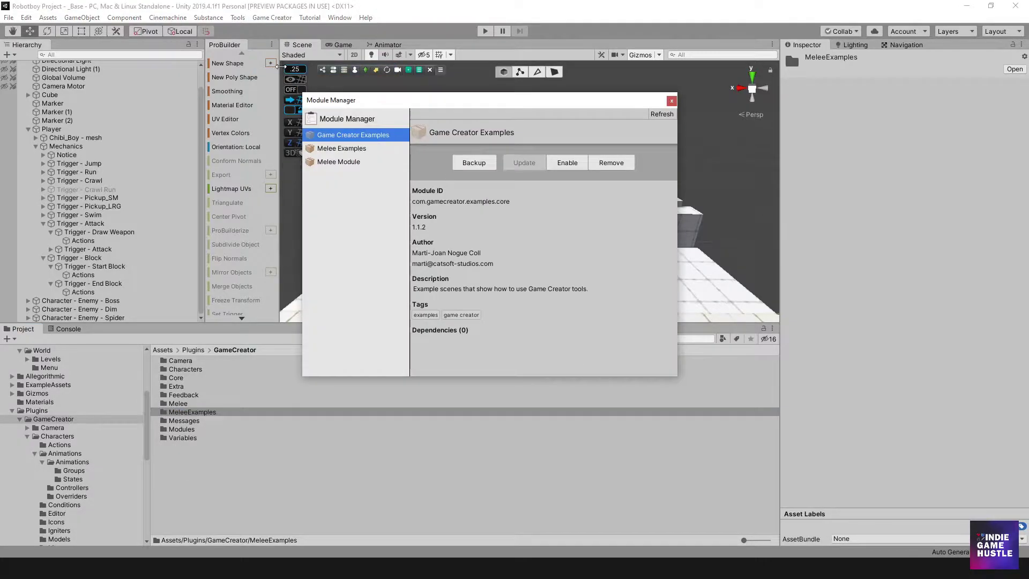
pyautogui.click(332, 150)
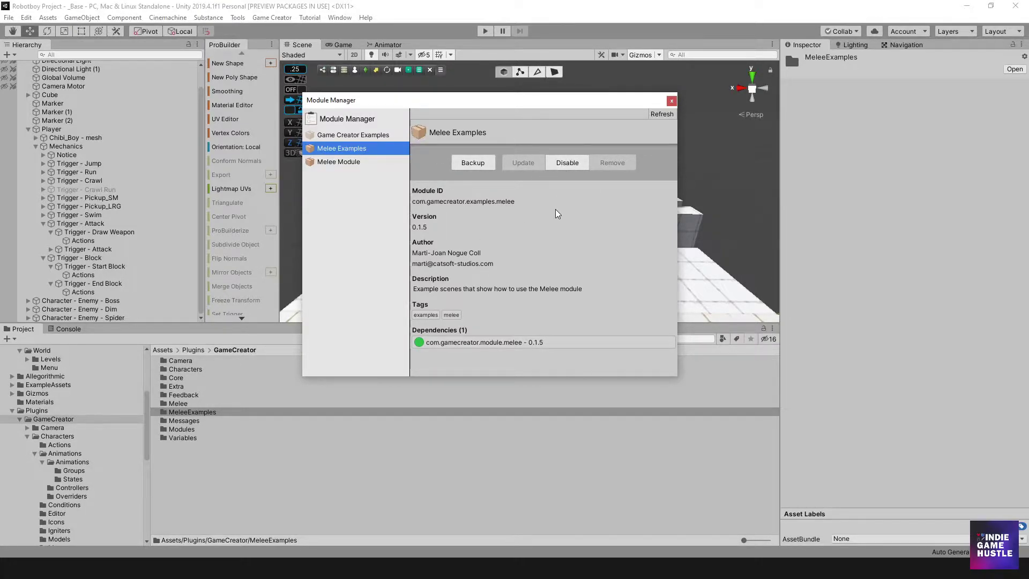
pyautogui.click(672, 102)
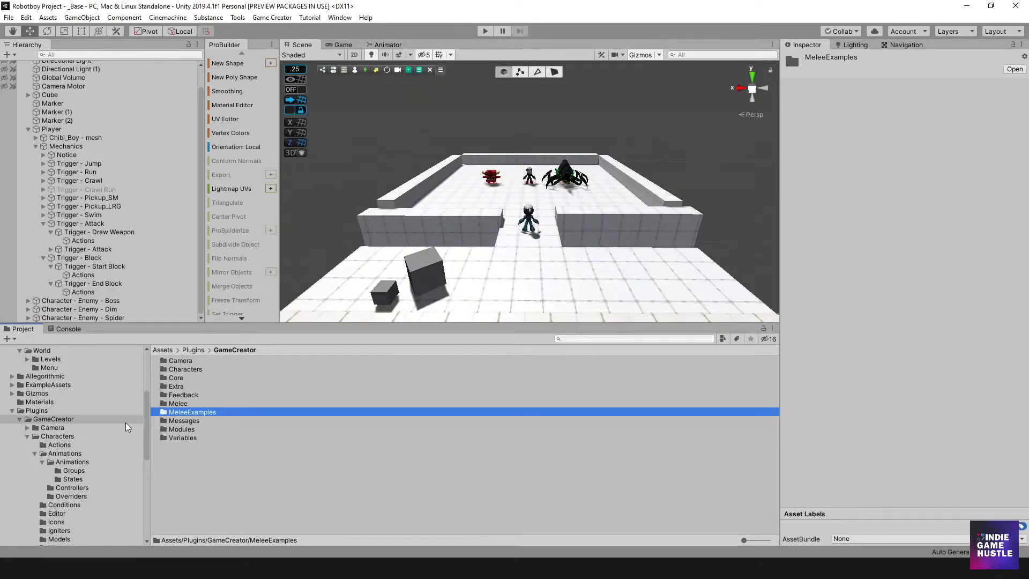
# - Open the Example scene from the MeleeExamples folder, enlarge the scene view and expand the Player object in the hierarchy
pyautogui.doubleClick(164, 413)
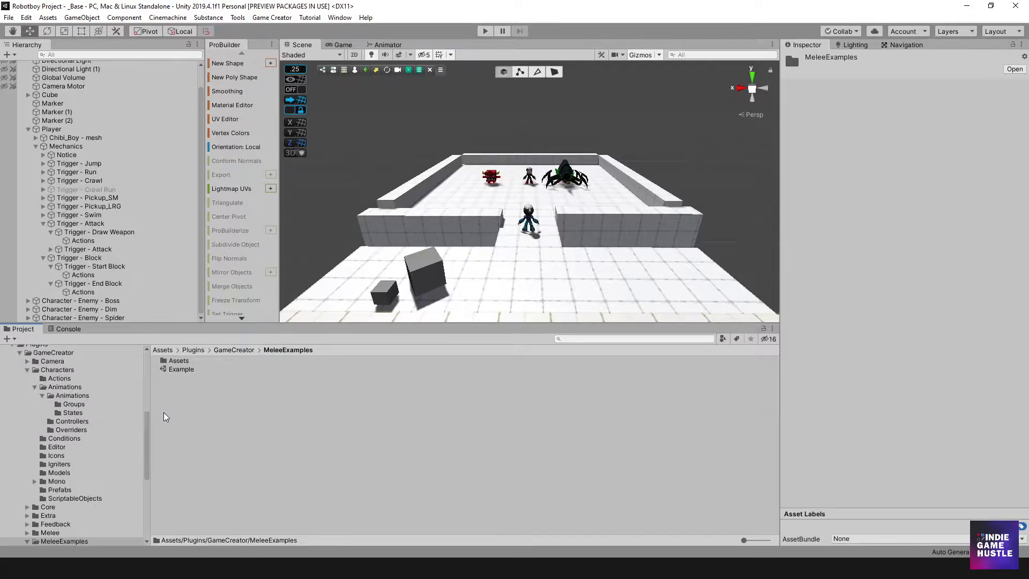
pyautogui.doubleClick(169, 369)
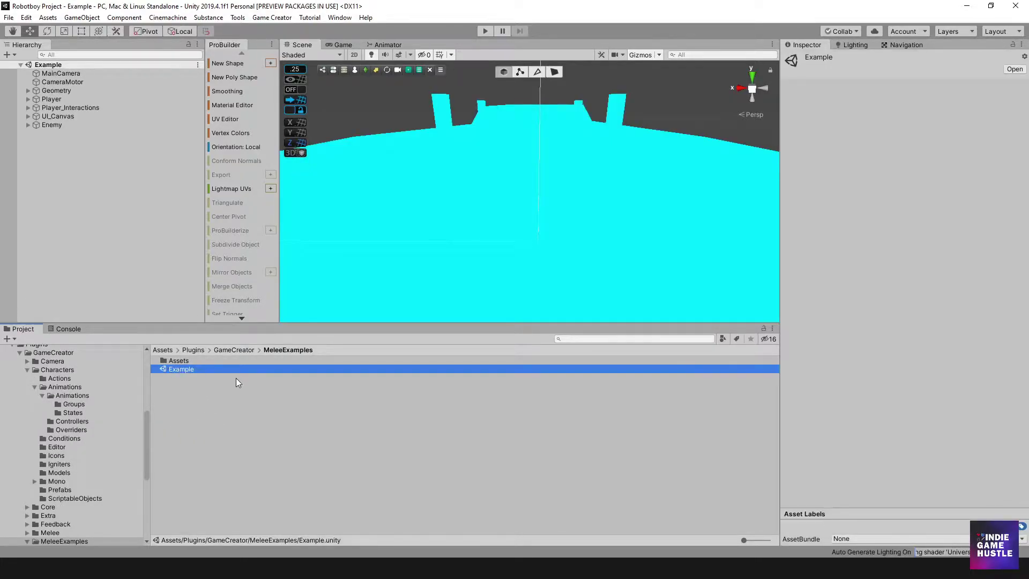
pyautogui.scroll(10, 541, 205)
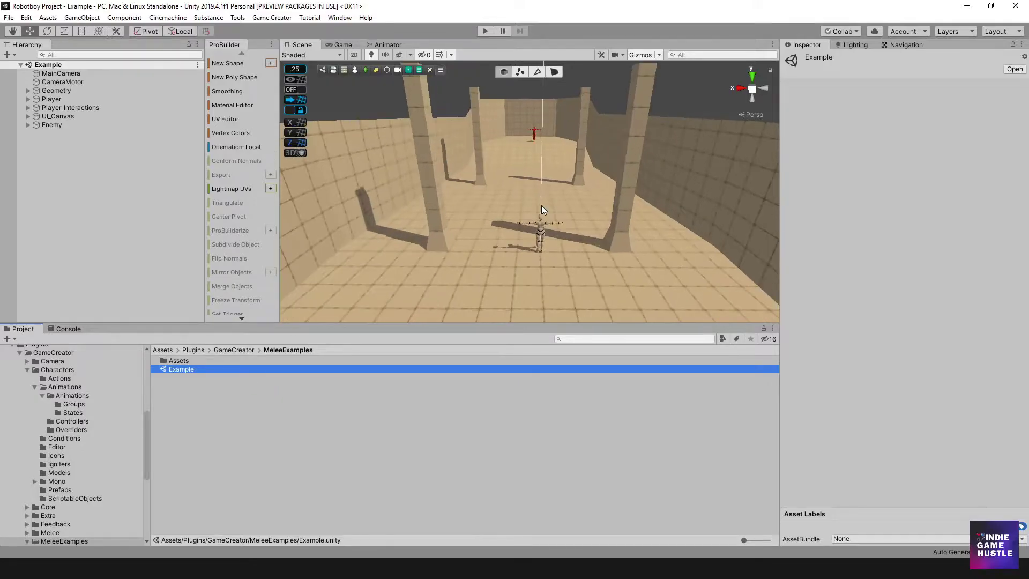
pyautogui.scroll(-4, 558, 205)
pyautogui.moveTo(586, 179); pyautogui.dragTo(565, 182, button='right')
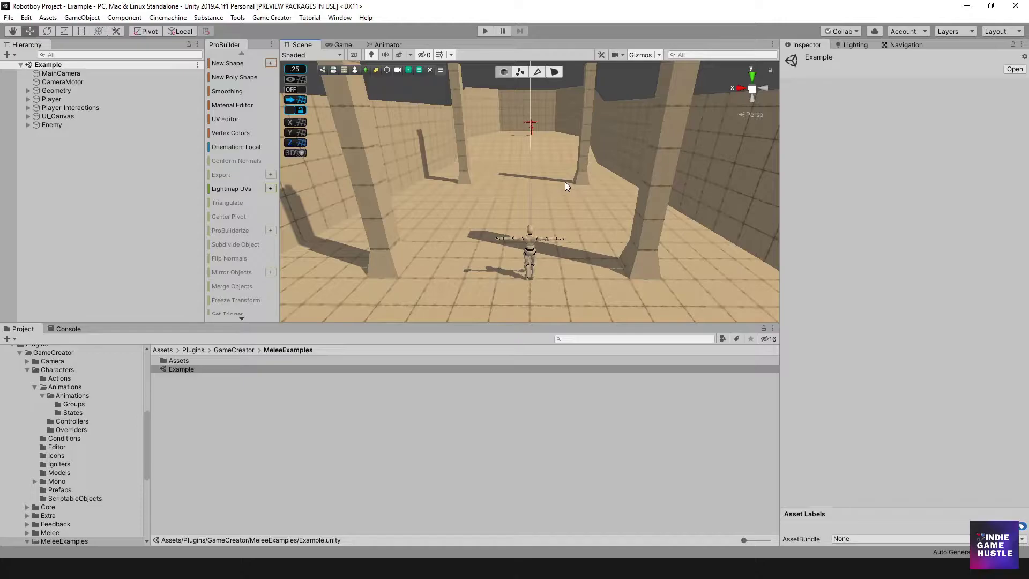
pyautogui.scroll(2, 551, 170)
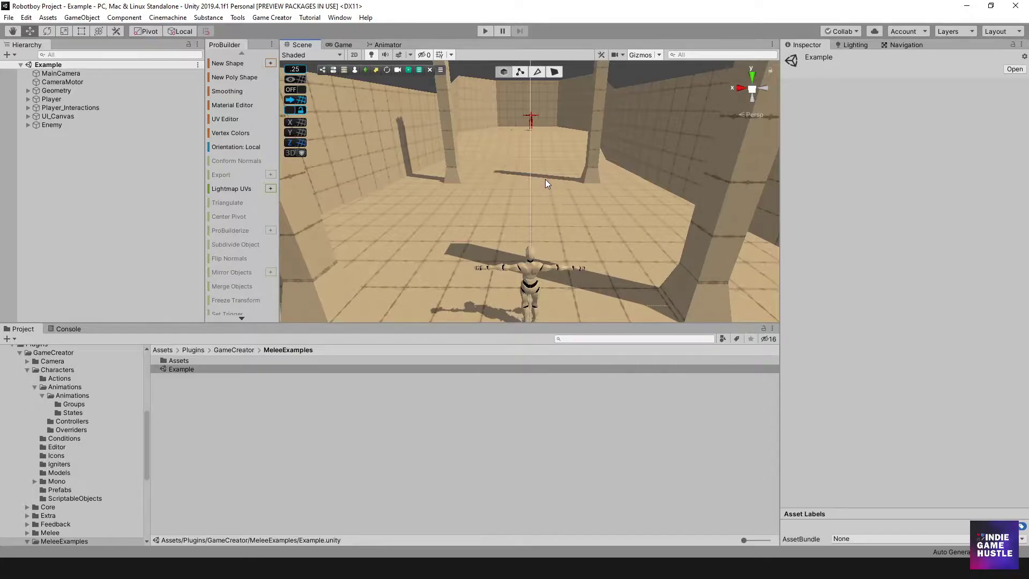
pyautogui.scroll(-3, 545, 180)
pyautogui.moveTo(565, 324); pyautogui.dragTo(560, 408)
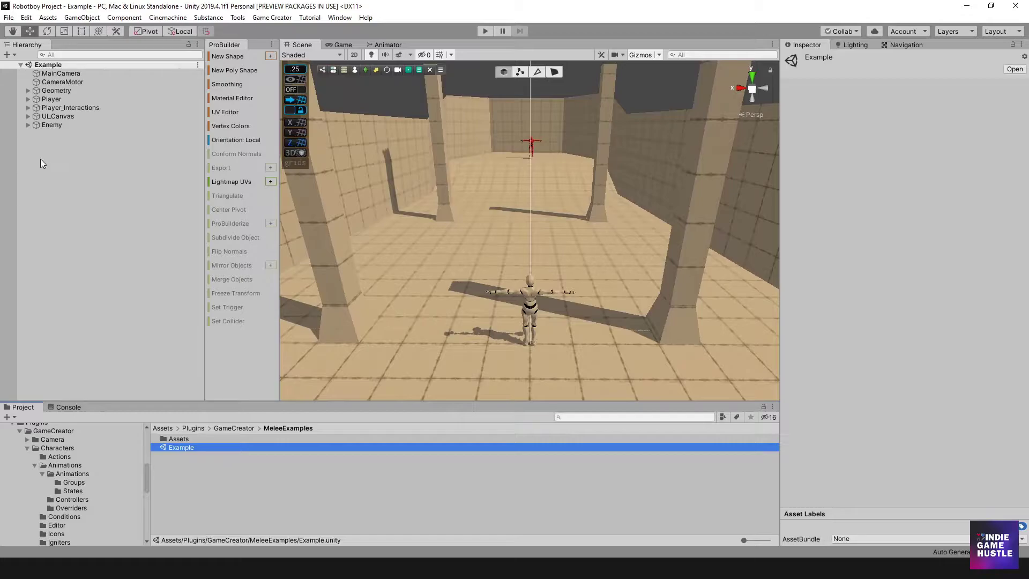
pyautogui.click(52, 99)
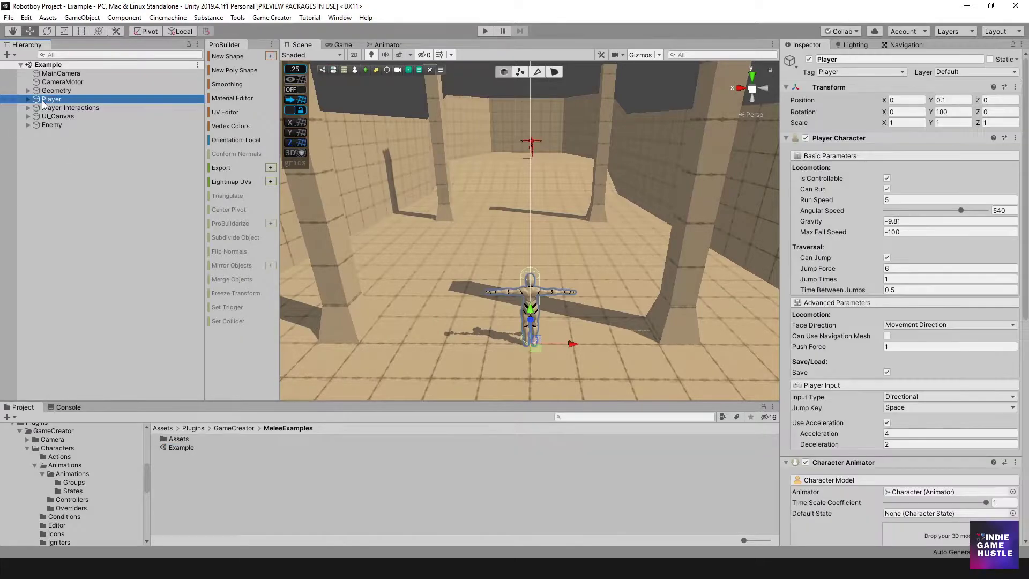
pyautogui.click(28, 100)
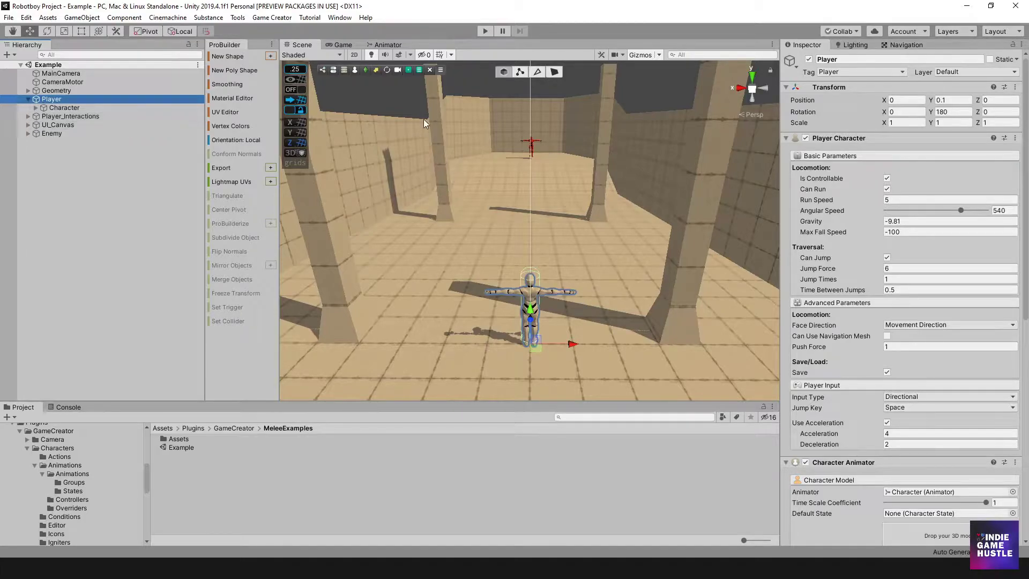
# - Play-test the Example scene by moving the player to the red enemy and fighting it with the sword, and end the play session
pyautogui.click(485, 30)
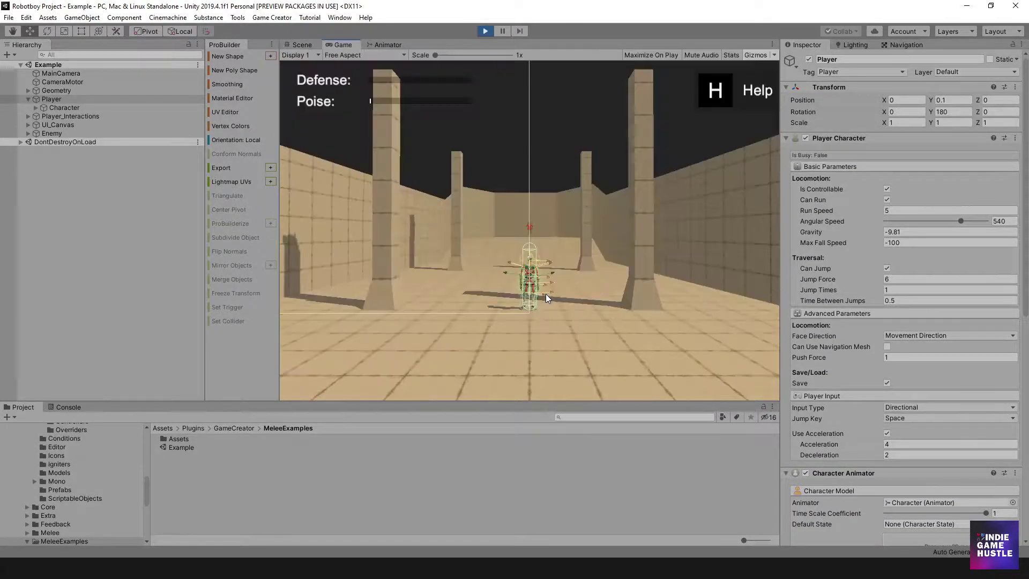
pyautogui.click(556, 276)
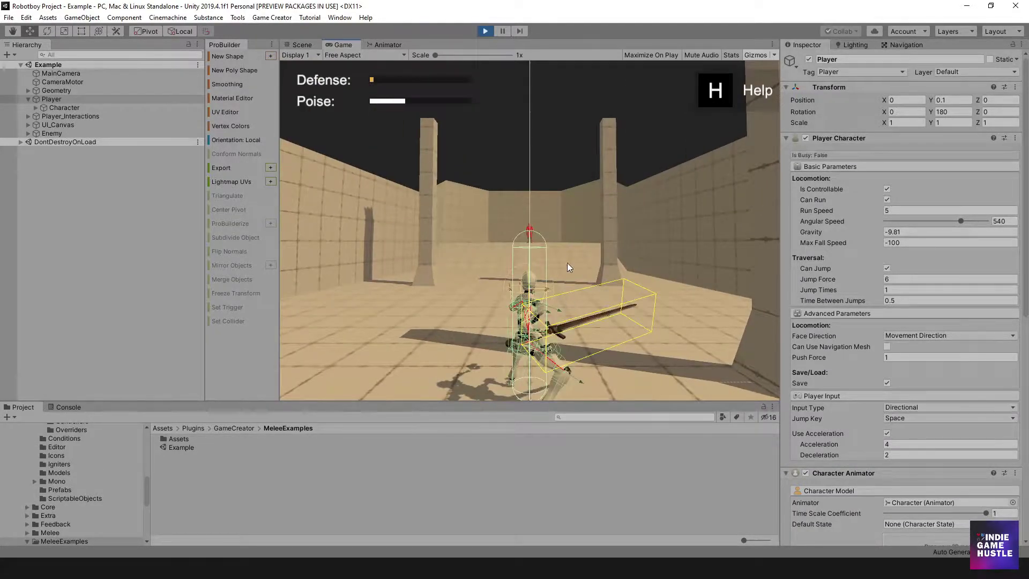
pyautogui.click(567, 288)
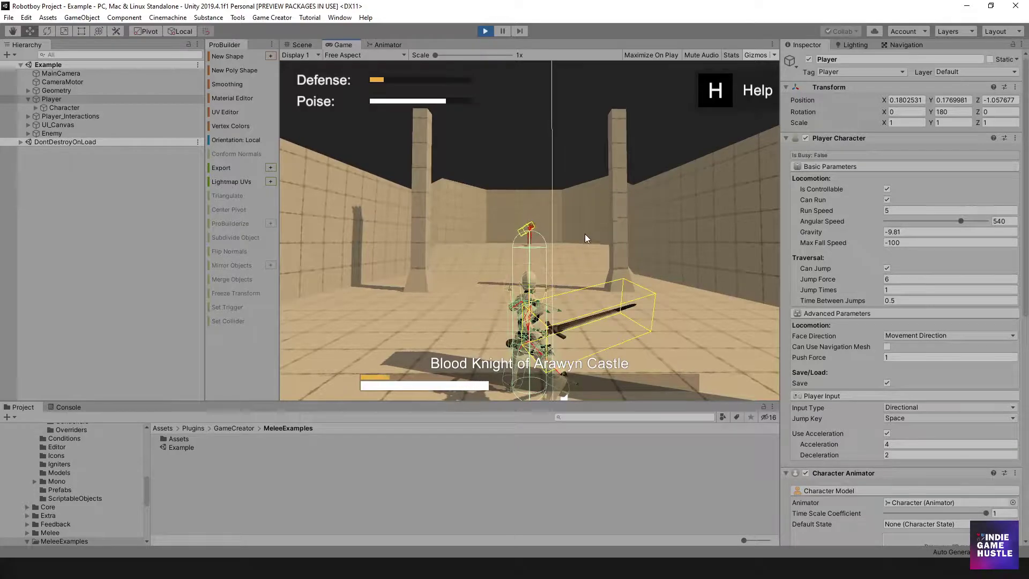
pyautogui.click(577, 250)
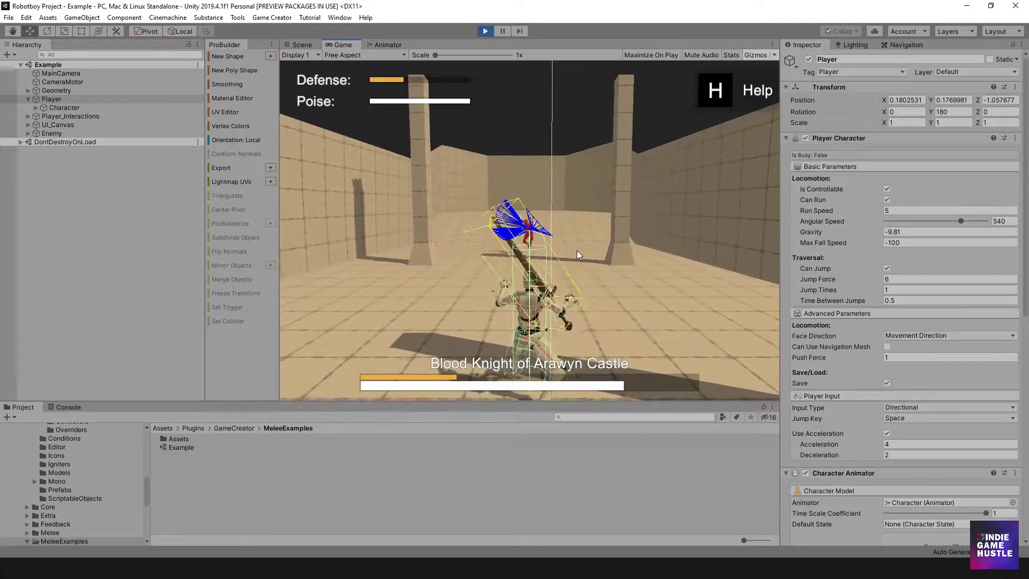
pyautogui.press('w')
pyautogui.press('w')
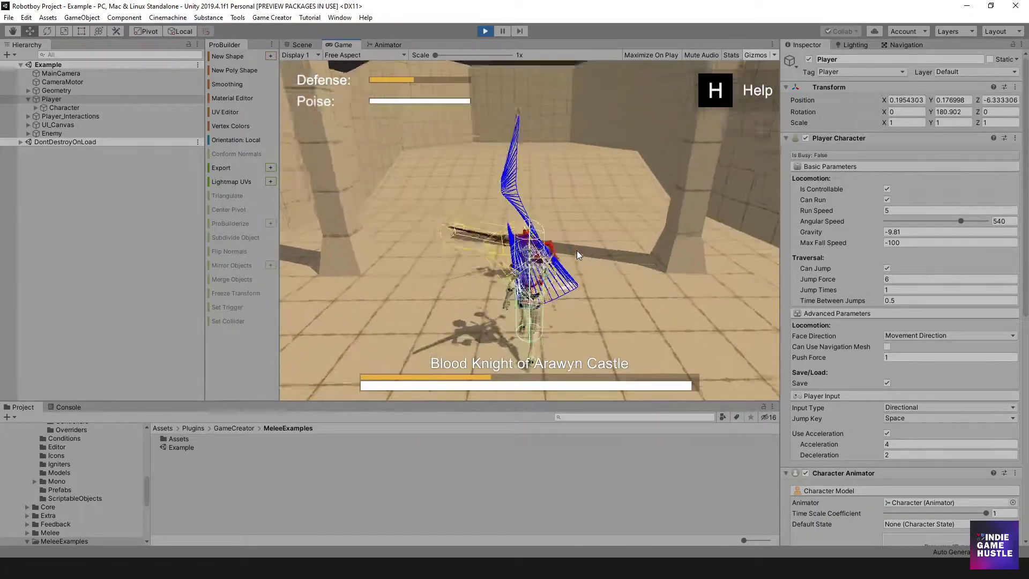
pyautogui.click(577, 250)
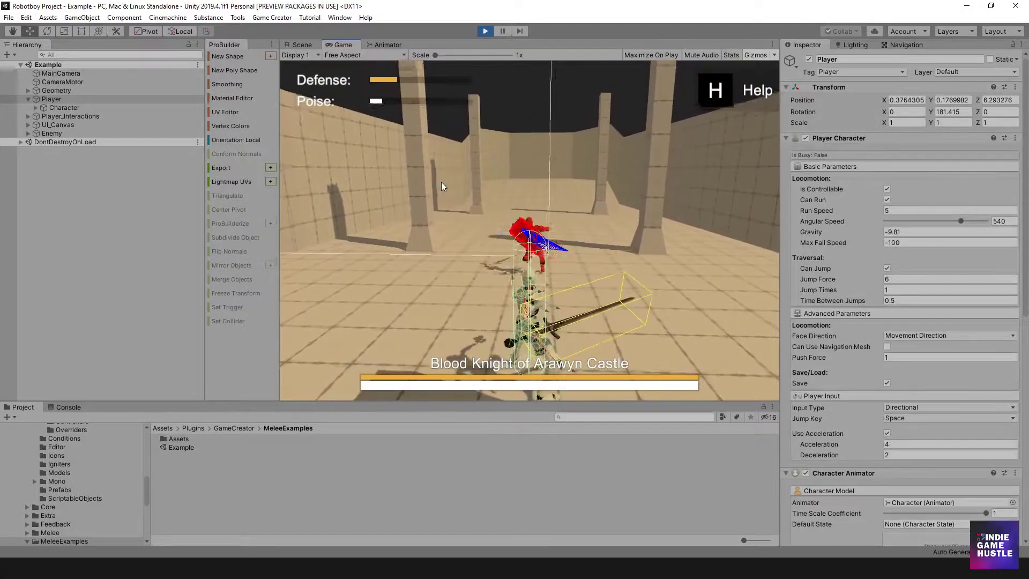
pyautogui.click(424, 115)
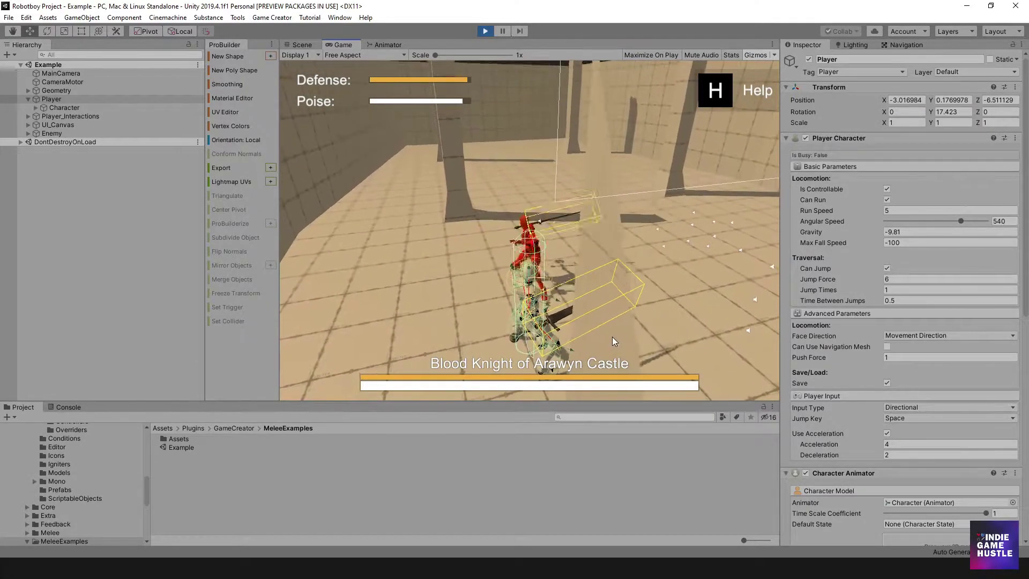
pyautogui.click(487, 31)
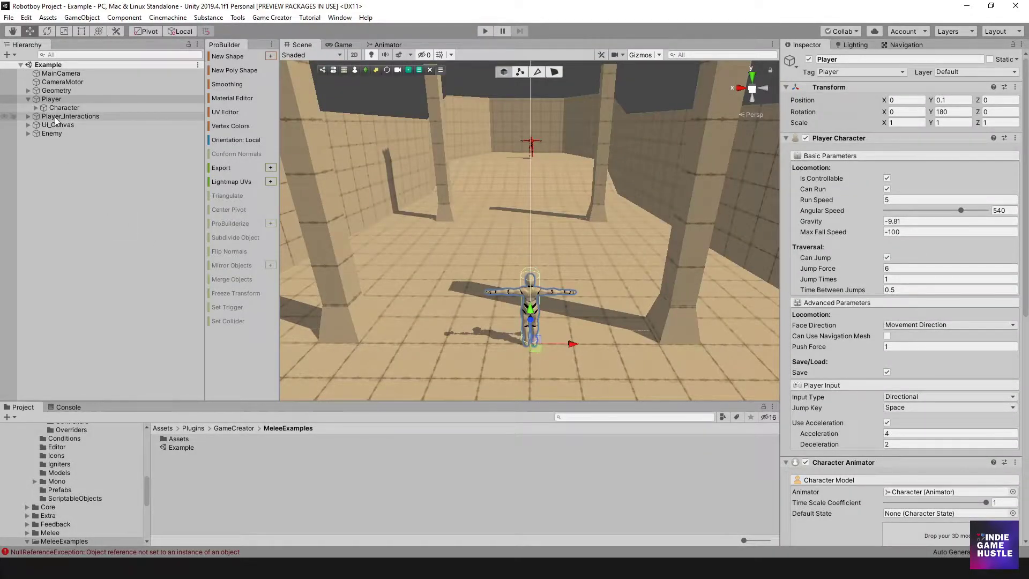
# - Expand UI_Canvas in the hierarchy and look through its Player child, Player_Interactions and the player's Character object
pyautogui.click(28, 125)
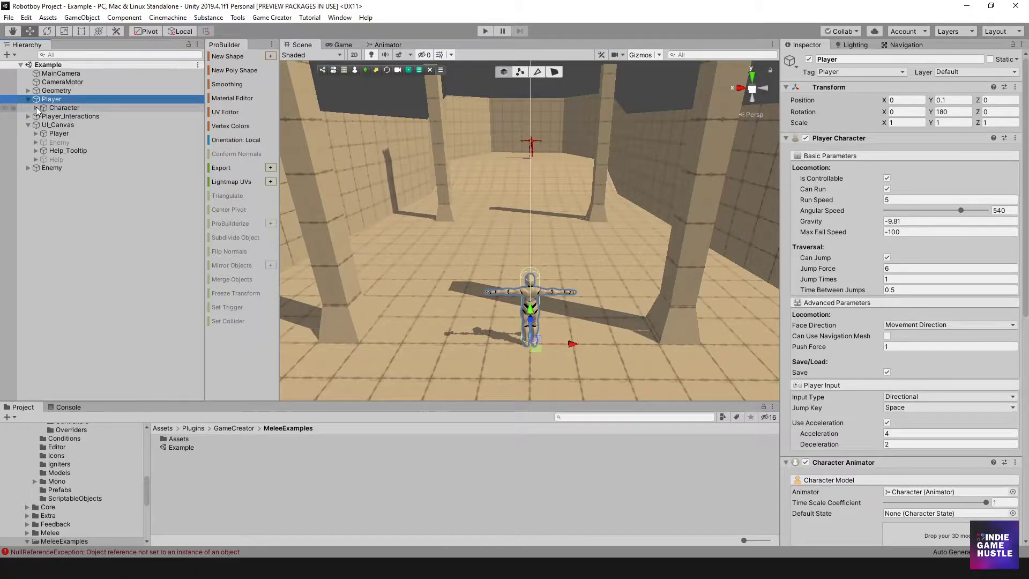
pyautogui.click(36, 108)
pyautogui.click(35, 108)
pyautogui.click(45, 133)
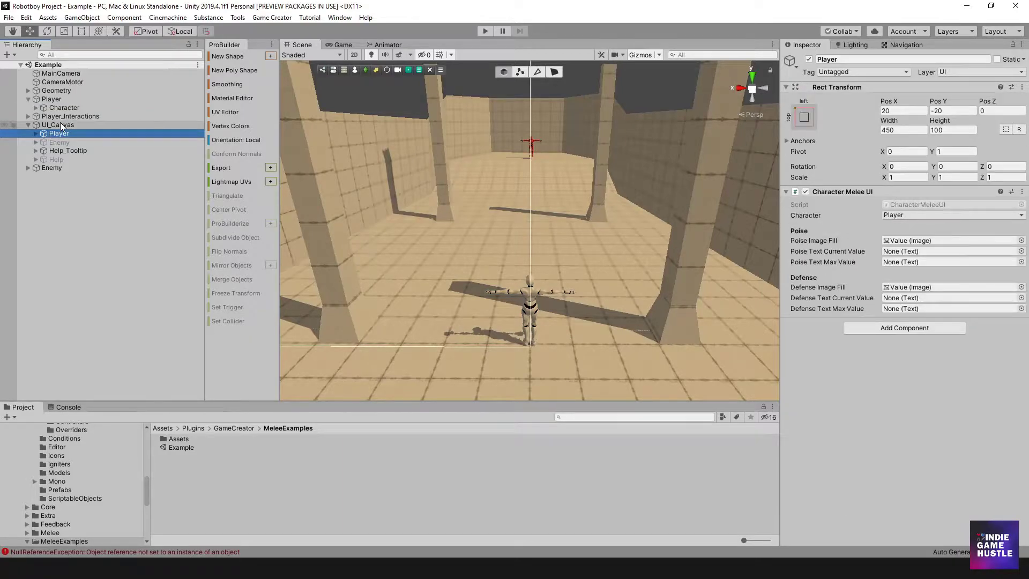
pyautogui.click(64, 123)
pyautogui.click(63, 116)
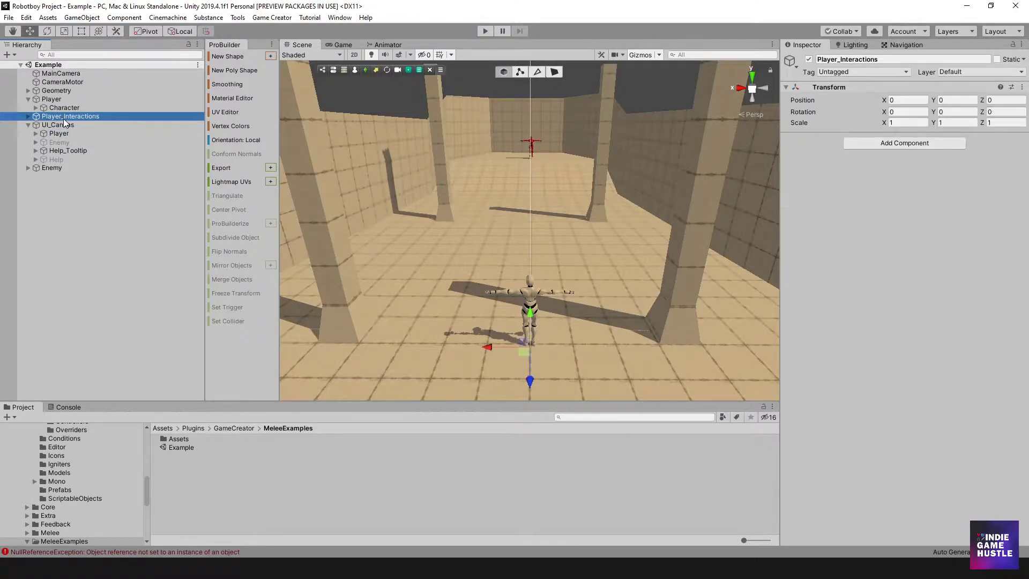
pyautogui.click(28, 98)
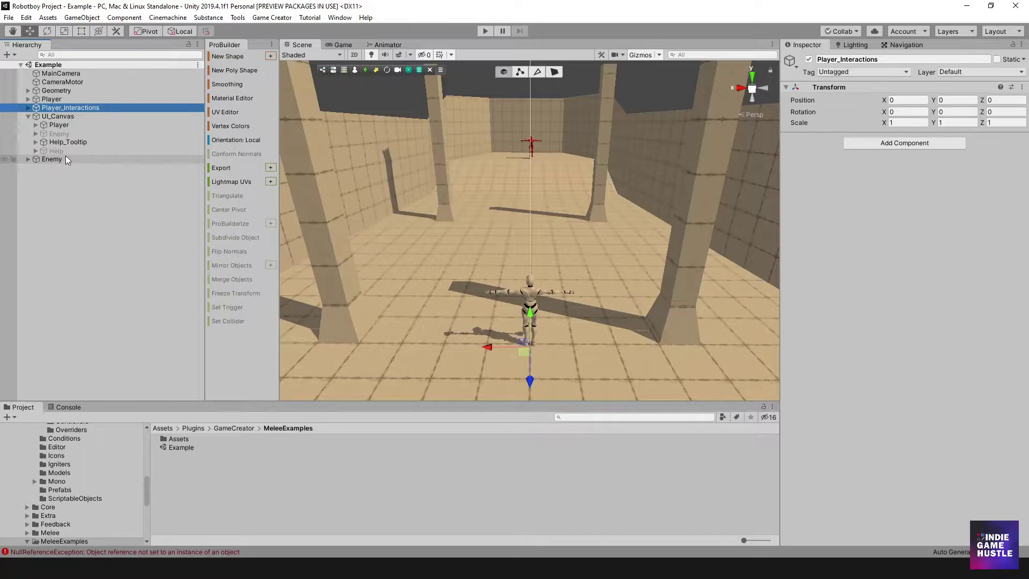
pyautogui.click(53, 115)
# - Frame UI_Canvas's Player object in the scene and locate the image assigned to Poise Image Fill in its Character Melee UI component
pyautogui.doubleClick(53, 125)
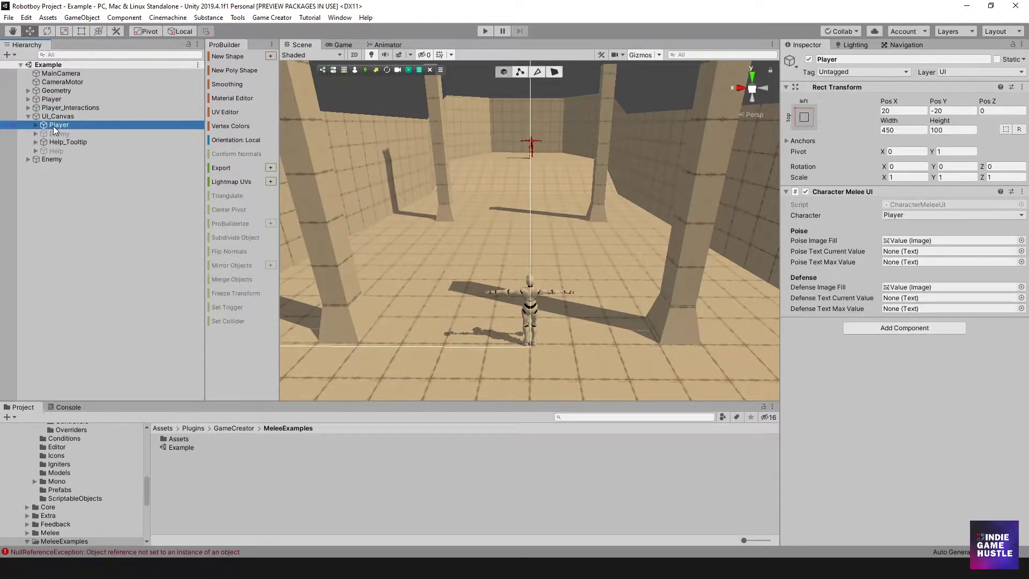
pyautogui.keyDown('alt'); pyautogui.moveTo(695, 247); pyautogui.dragTo(775, 123); pyautogui.keyUp('alt')
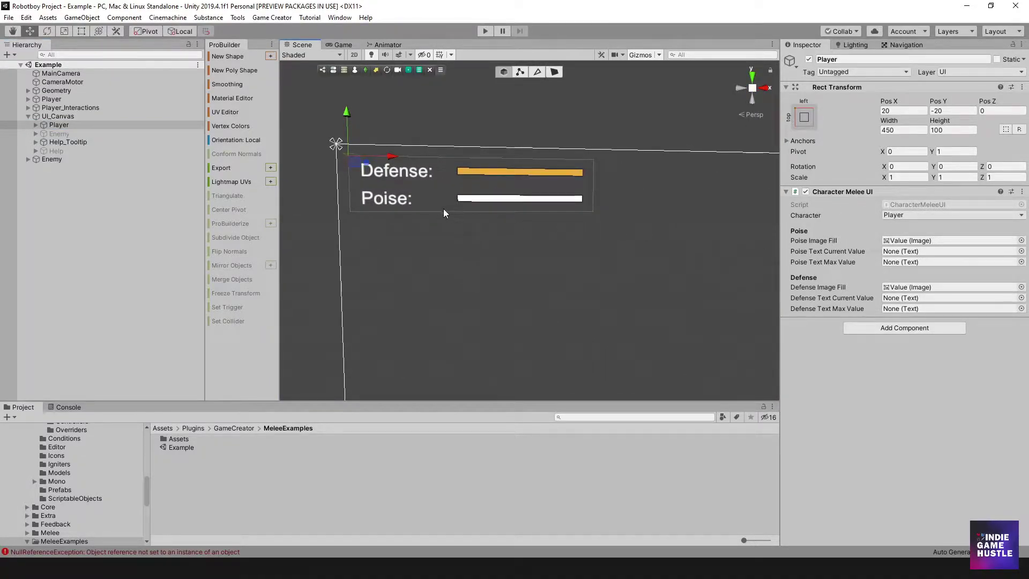
pyautogui.scroll(-2, 463, 205)
pyautogui.moveTo(532, 224); pyautogui.dragTo(502, 224, button='middle')
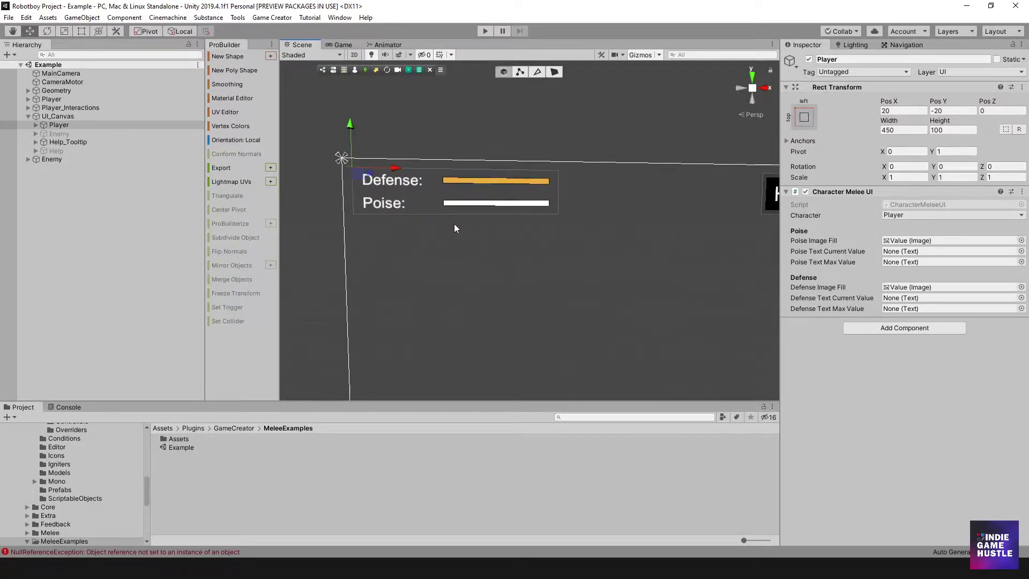
pyautogui.moveTo(472, 247); pyautogui.dragTo(454, 203)
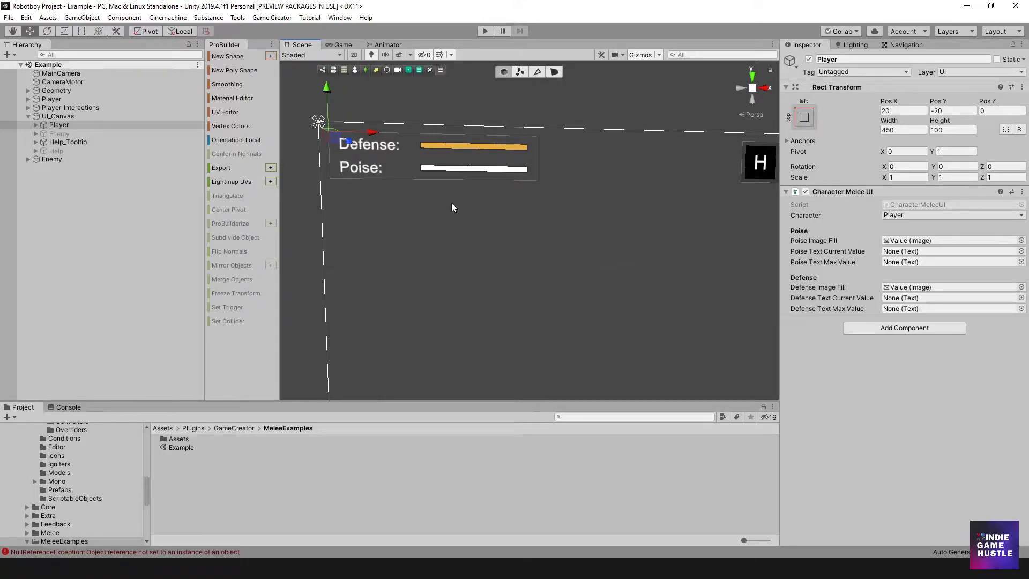
pyautogui.moveTo(409, 160); pyautogui.dragTo(408, 170, button='middle')
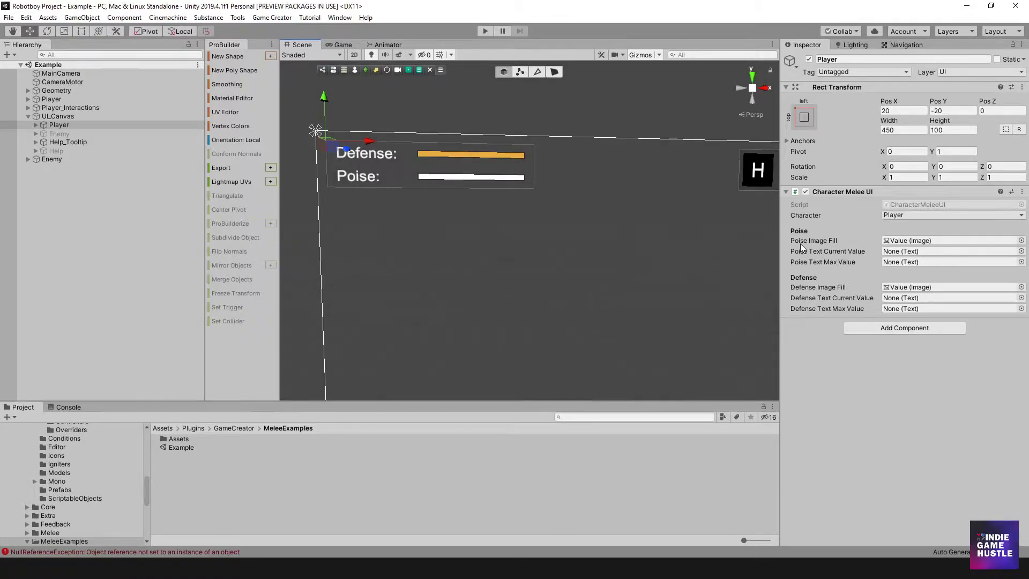
pyautogui.click(910, 242)
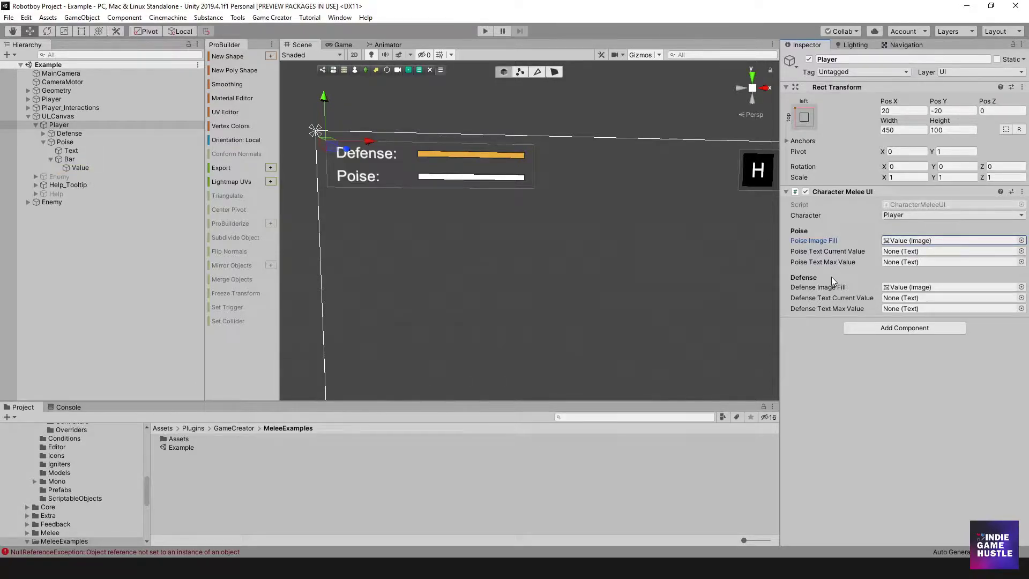
# - Select the scene's Player character and examine the poise settings of its Character Melee component
pyautogui.click(47, 99)
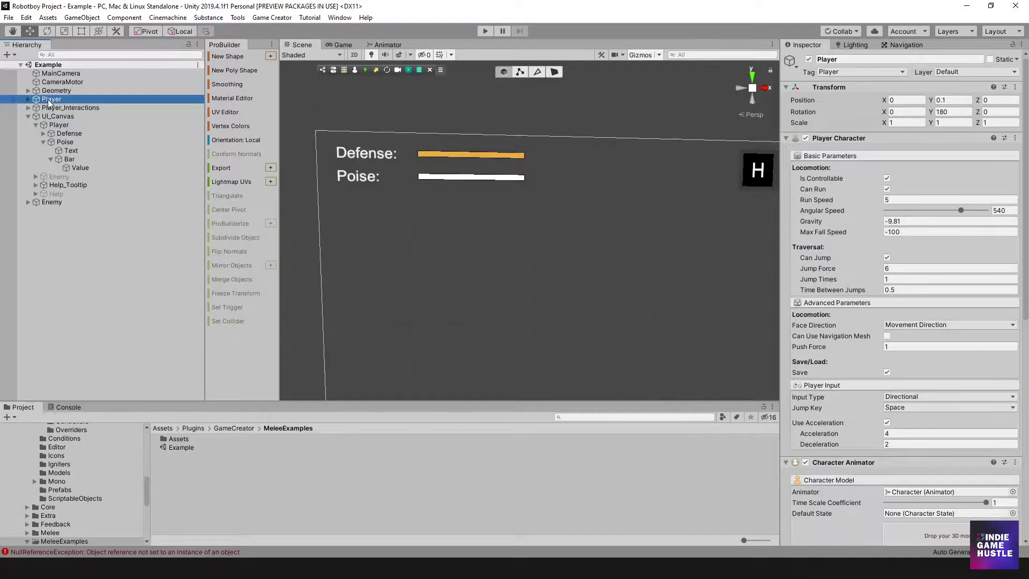
pyautogui.scroll(-5, 916, 378)
pyautogui.scroll(-8, 916, 378)
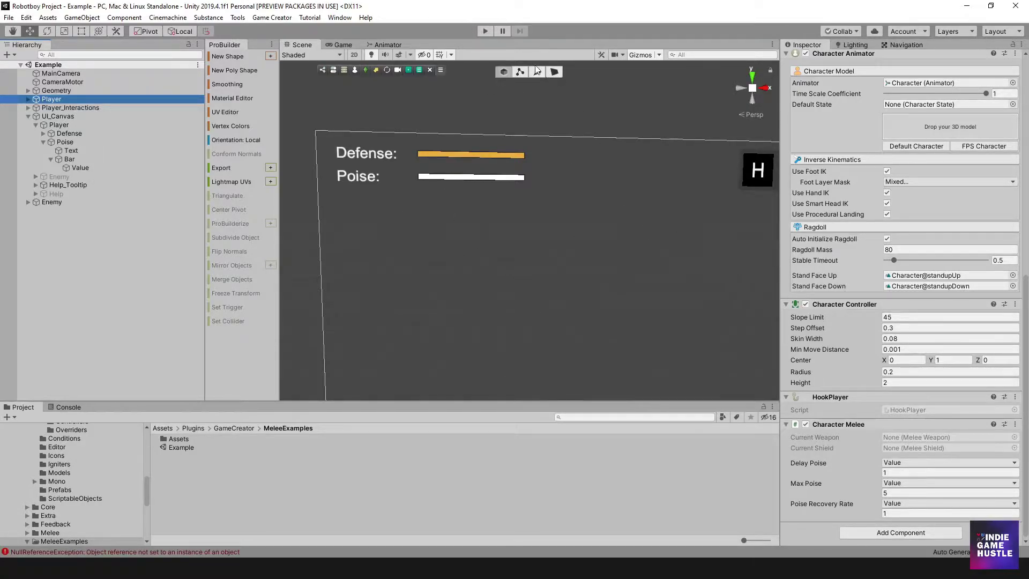
# - Play-test the Example scene, fight the red enemy while watching the Defense and Poise bars, and end the play session
pyautogui.click(487, 32)
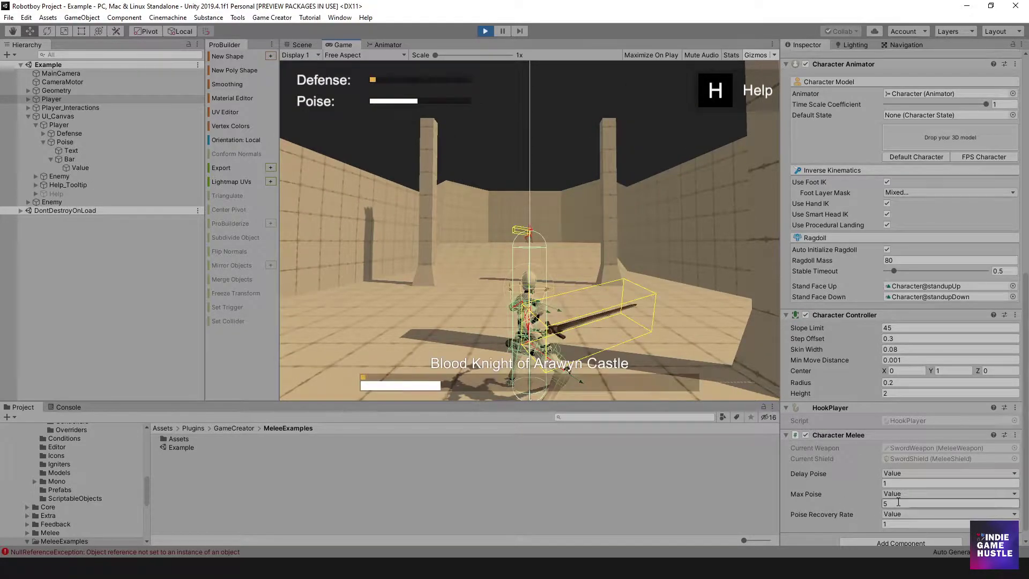
pyautogui.click(569, 228)
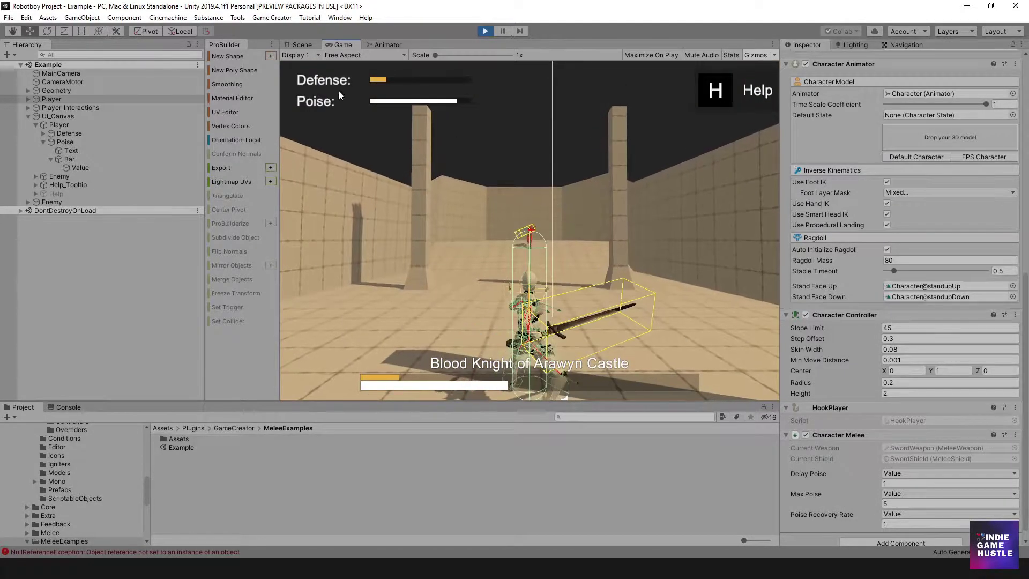
pyautogui.click(530, 161)
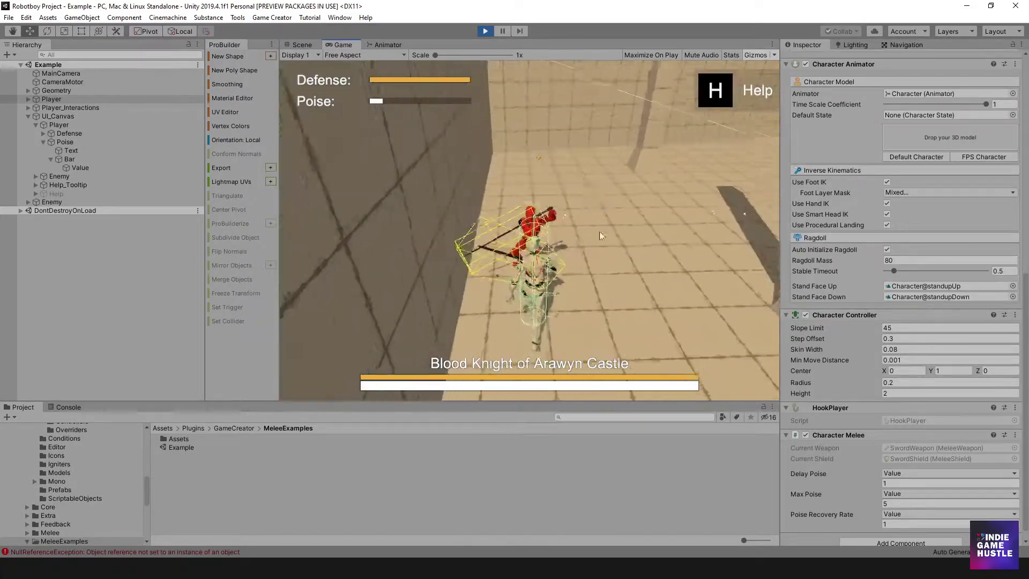
pyautogui.click(484, 30)
# - Set the Player's Max Poise to 50 in the Character Melee component
pyautogui.click(901, 492)
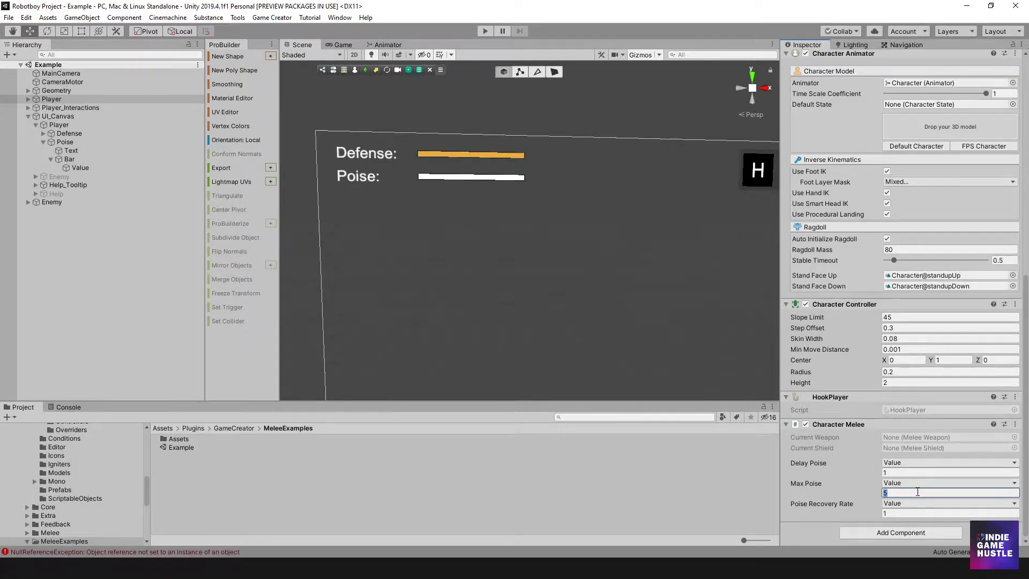
pyautogui.write('0')
pyautogui.click(898, 514)
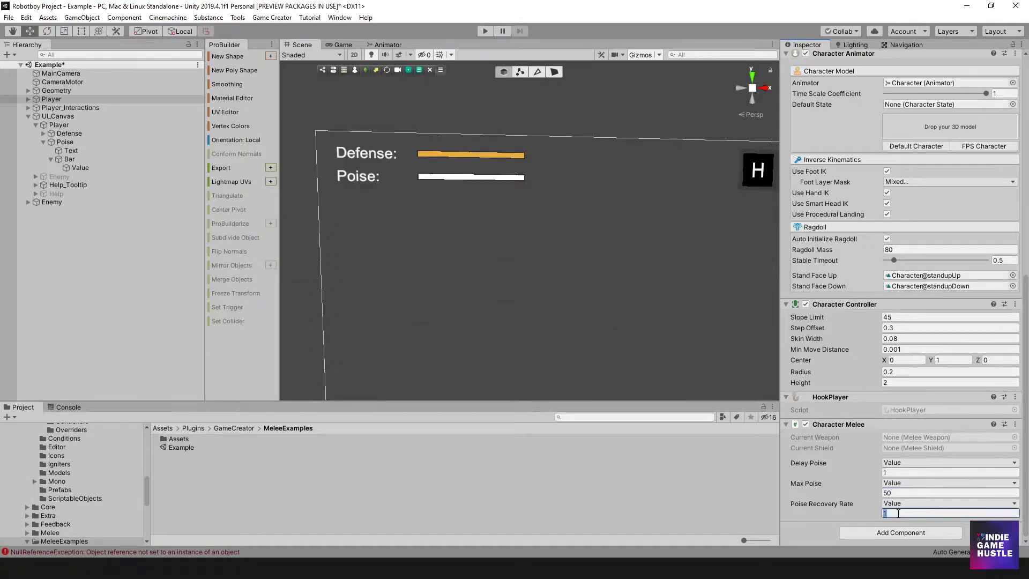
# - Play-test the scene with the raised Max Poise, moving the player around and attacking while watching how the Poise bar fills
pyautogui.click(485, 31)
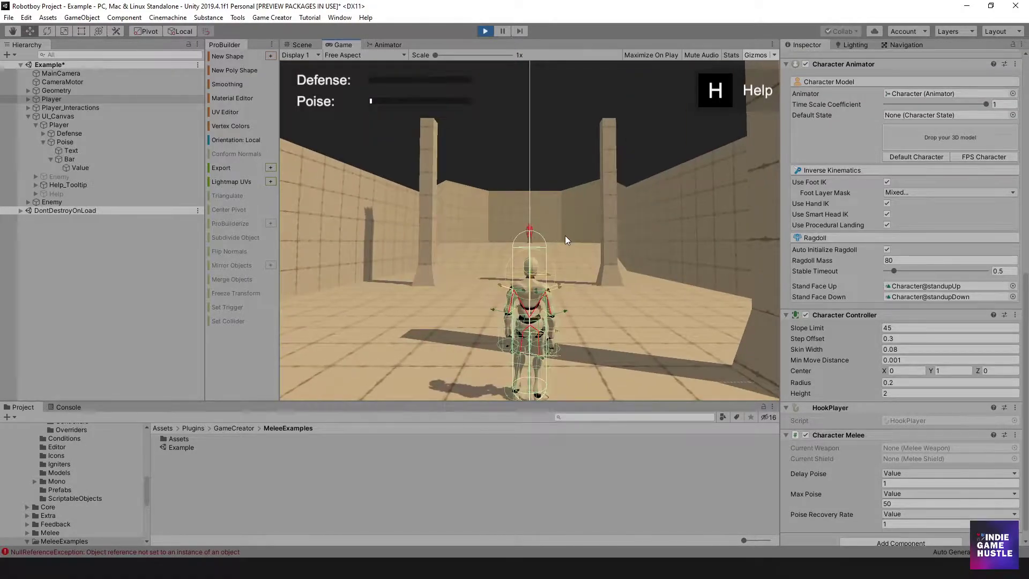
pyautogui.press('w')
pyautogui.click(561, 268)
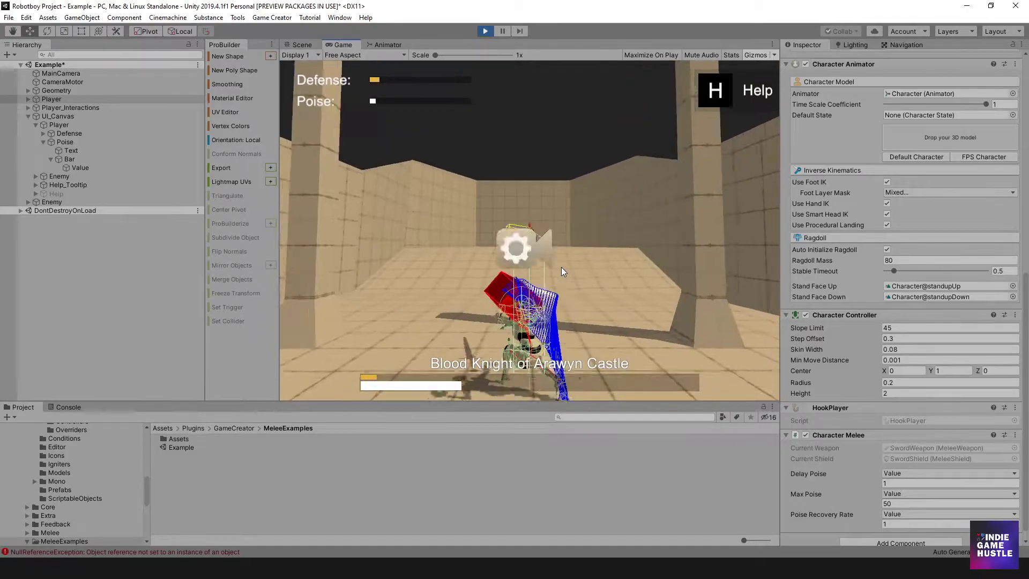
pyautogui.click(561, 267)
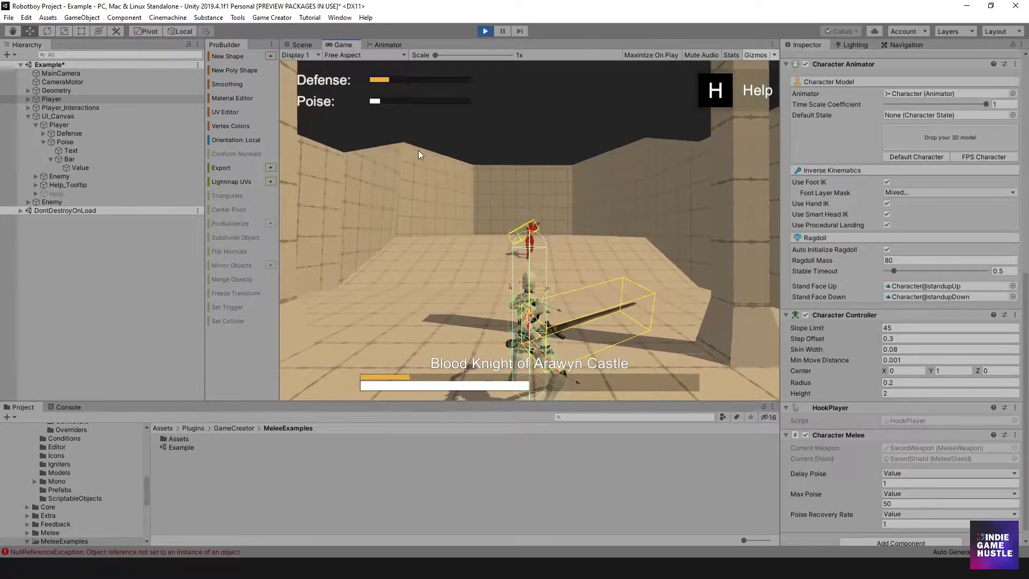
pyautogui.press('s')
pyautogui.press('s')
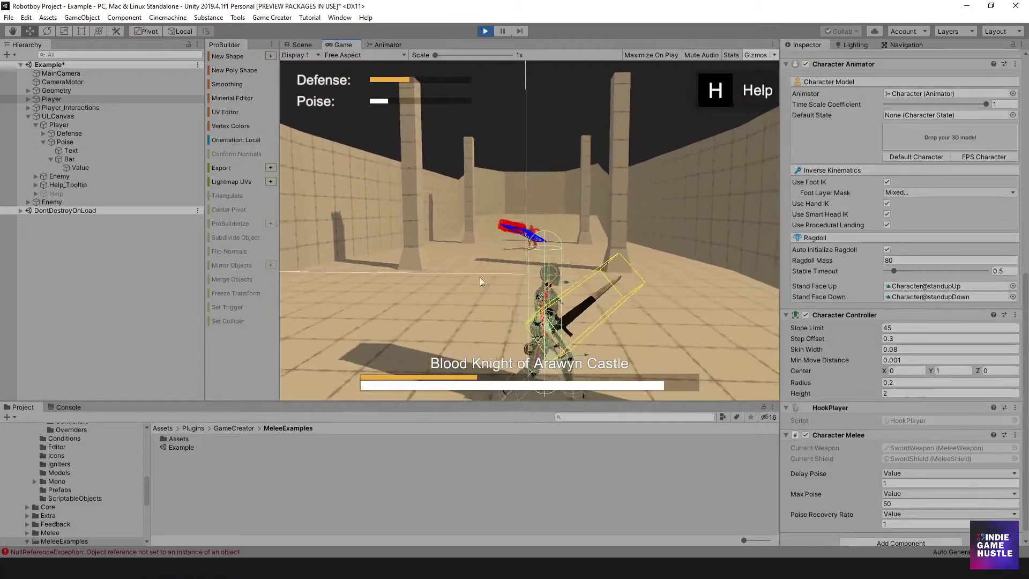
pyautogui.click(889, 503)
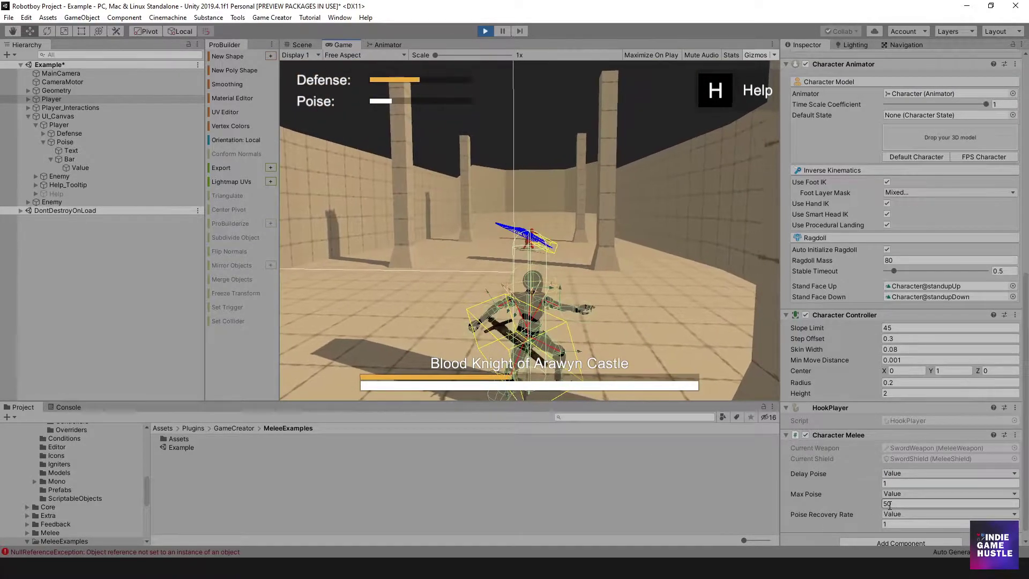
pyautogui.click(590, 300)
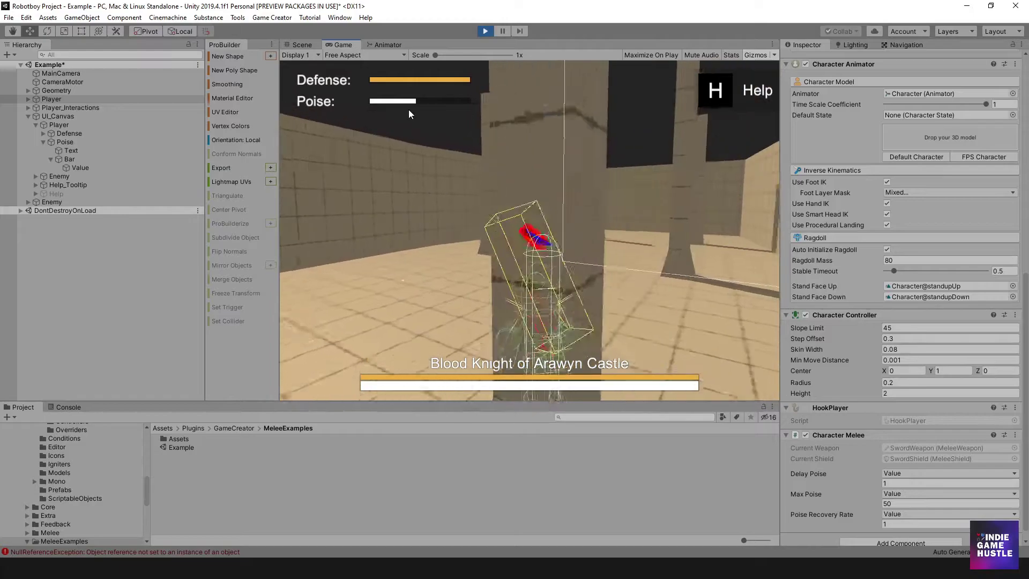
pyautogui.press('a')
pyautogui.press('d')
pyautogui.press('w')
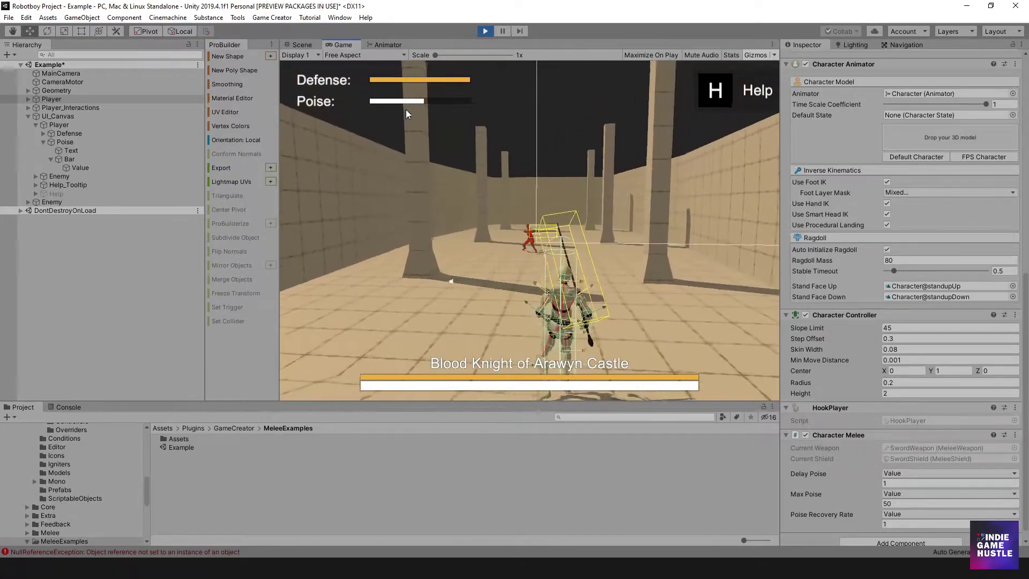
pyautogui.press('w')
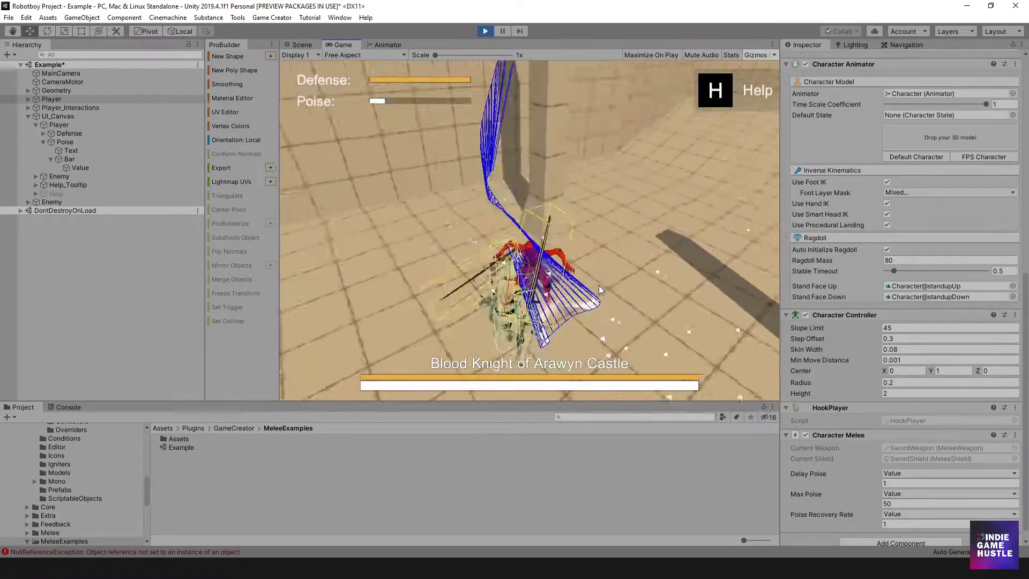
# - Check which value sources Max Poise offers, continue the fight, and end the play session
pyautogui.click(920, 494)
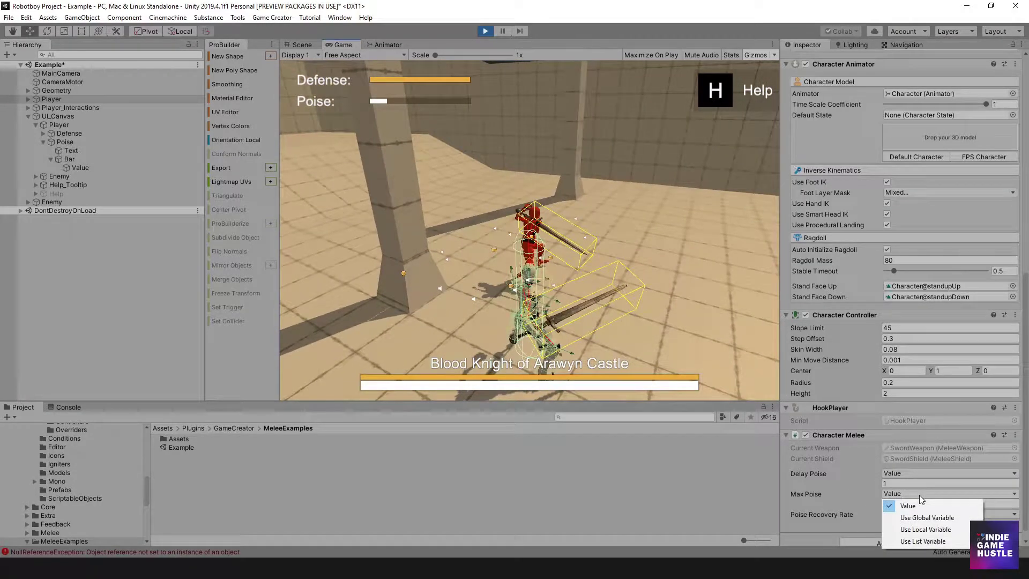
pyautogui.click(596, 231)
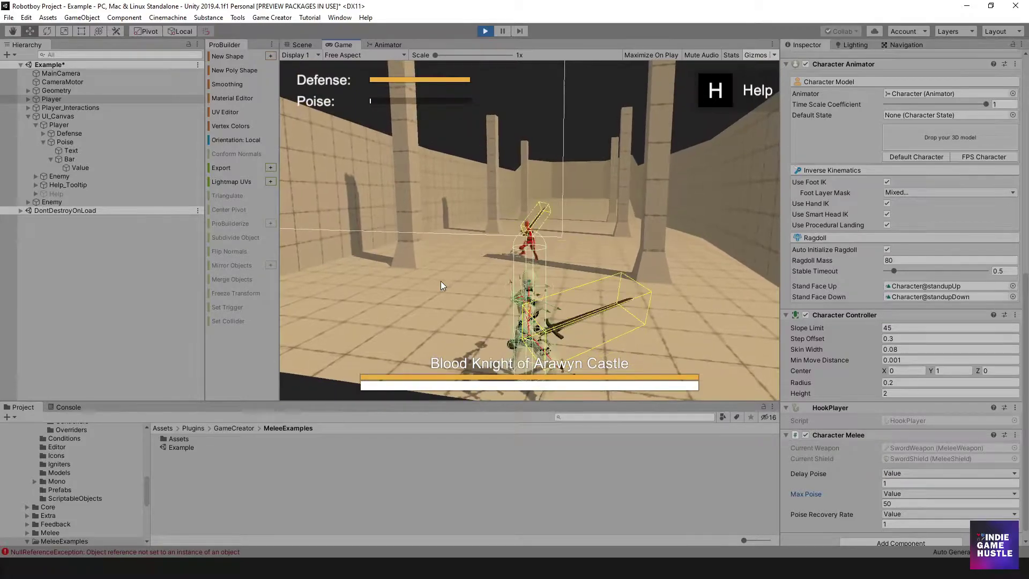
pyautogui.click(485, 31)
pyautogui.click(914, 493)
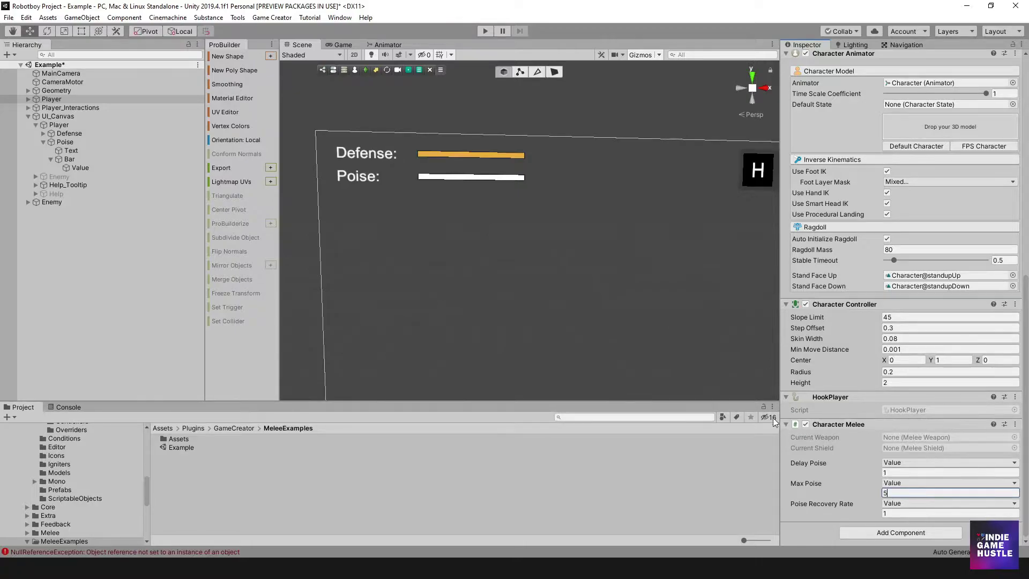
pyautogui.click(894, 514)
pyautogui.moveTo(900, 493); pyautogui.dragTo(868, 488)
# - Try a Poise Recovery Rate of 50 in a short play test, and set the rate back to 1
pyautogui.click(901, 512)
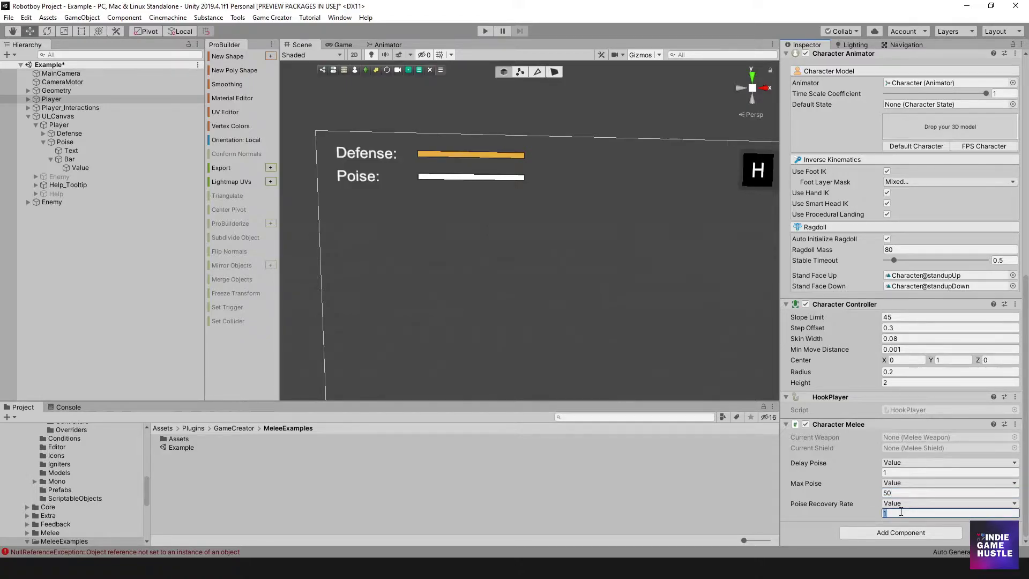
pyautogui.write('50')
pyautogui.click(484, 31)
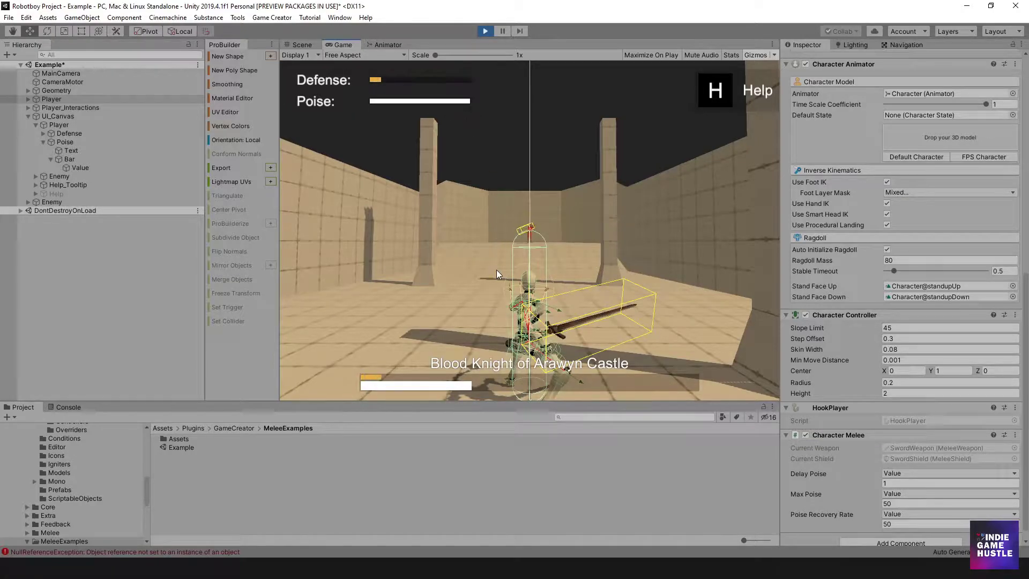
pyautogui.click(484, 31)
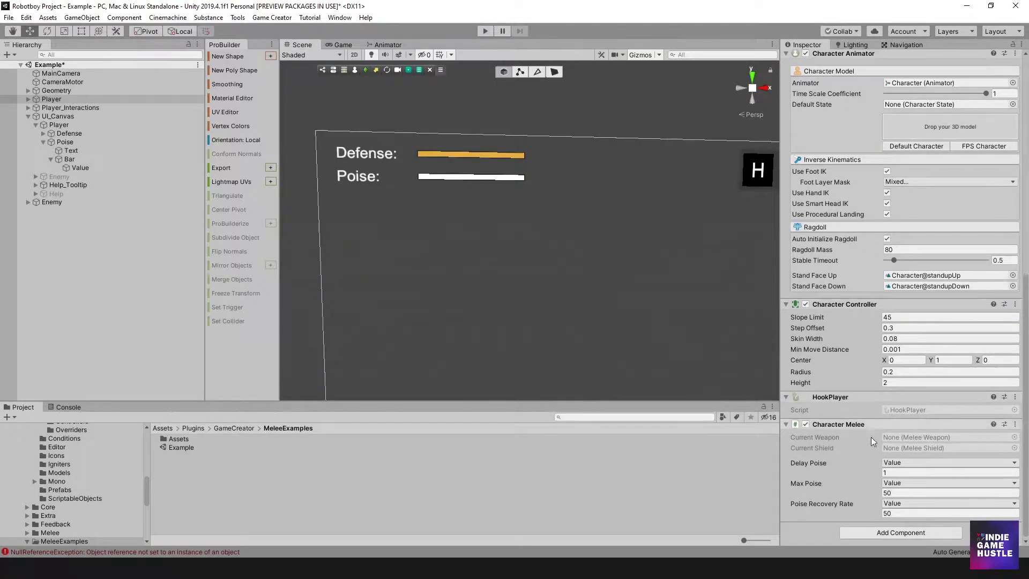
pyautogui.click(898, 514)
pyautogui.write('1')
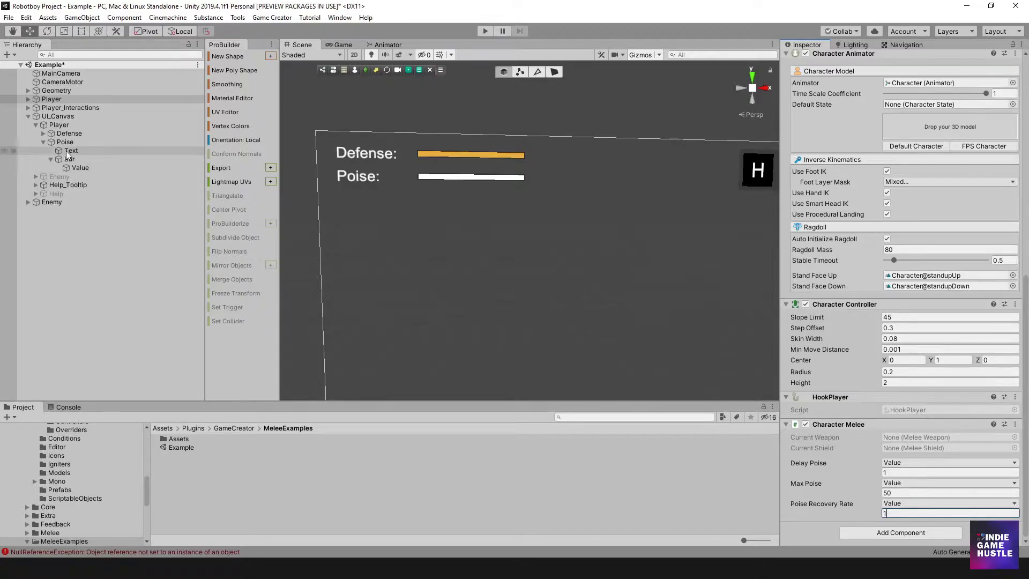
# - Collapse UI_Canvas, expand Player_Interactions and examine Trigger_Block with its child actions
pyautogui.click(28, 116)
pyautogui.click(28, 100)
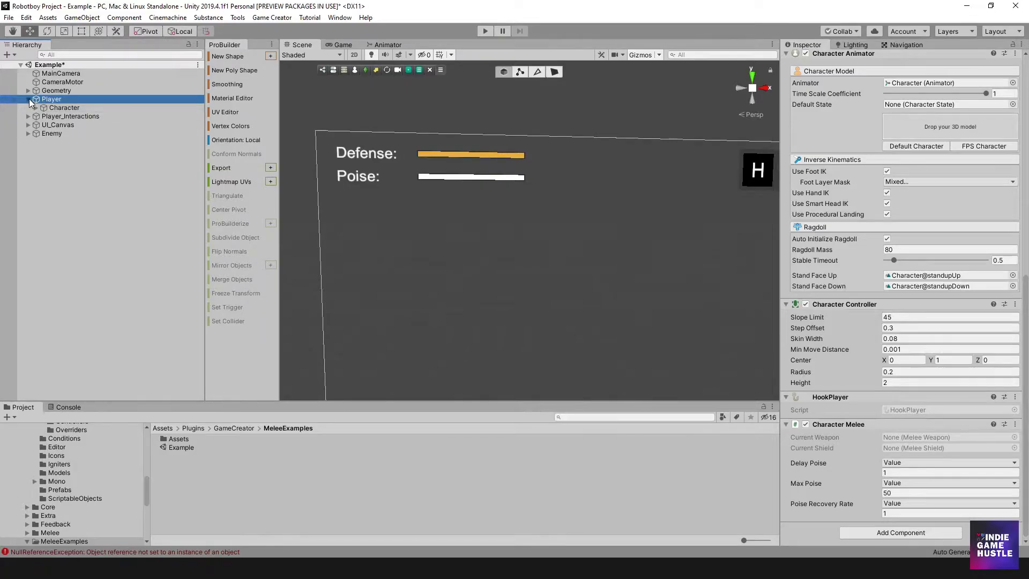
pyautogui.click(28, 100)
pyautogui.click(28, 108)
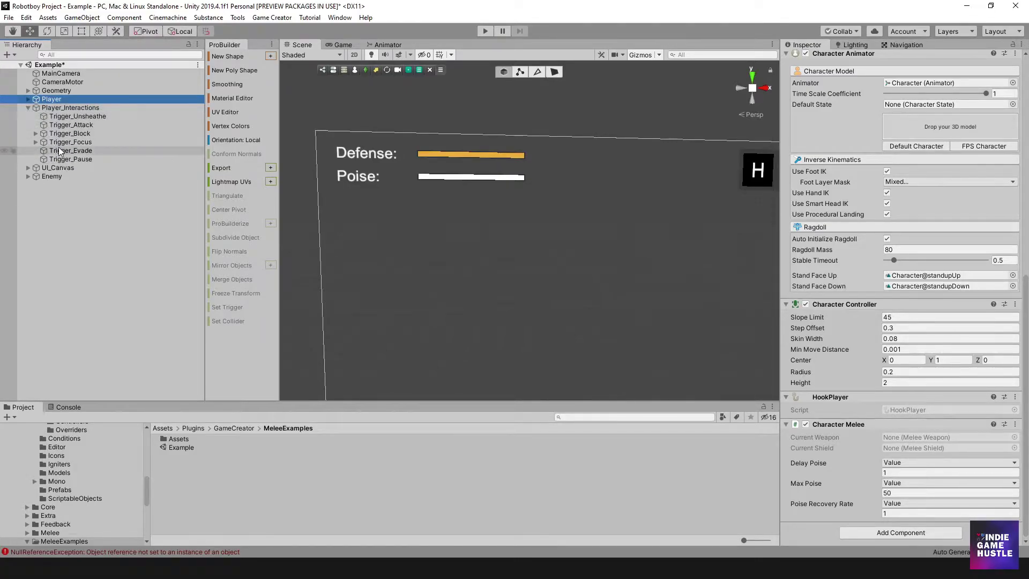
pyautogui.click(62, 133)
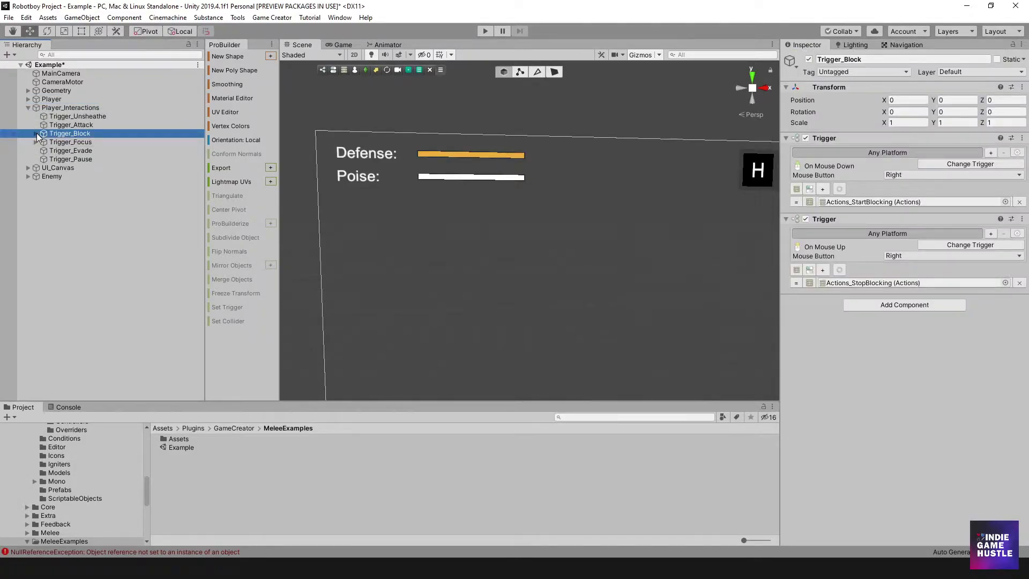
pyautogui.click(36, 133)
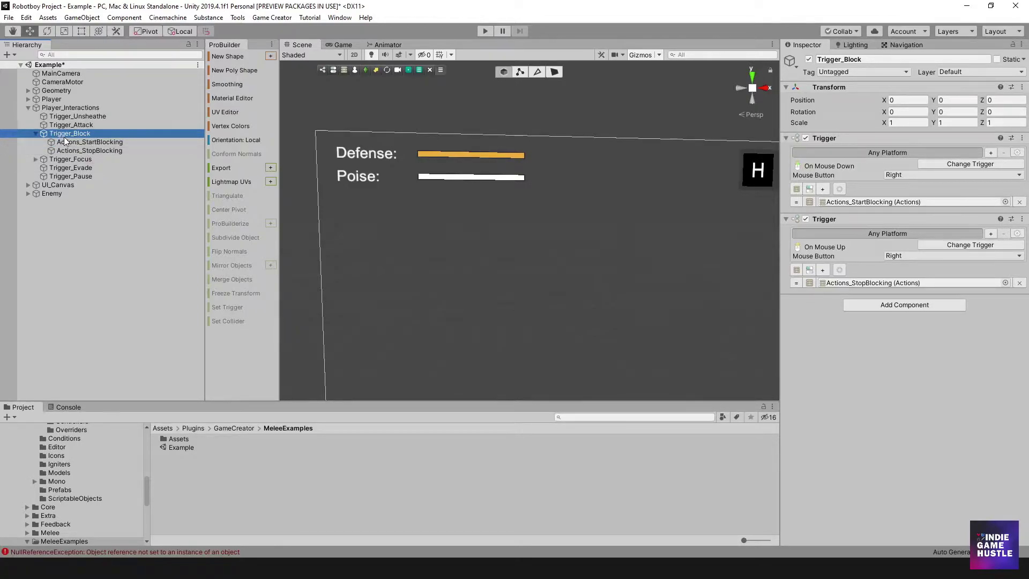
# - Locate the melee weapon asset drawn by Trigger_Unsheathe and look through the SwordWeapon settings
pyautogui.click(62, 116)
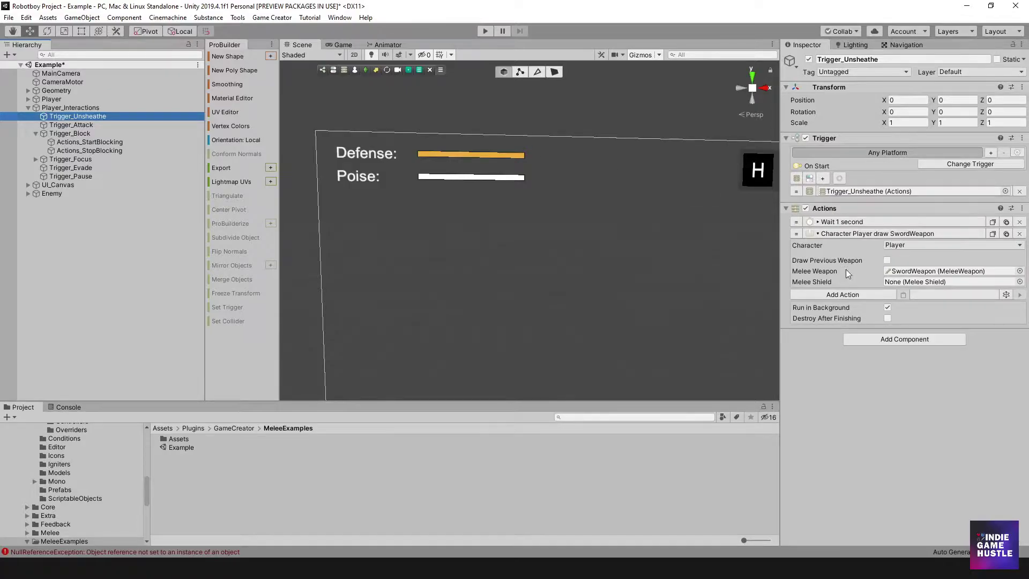
pyautogui.click(923, 271)
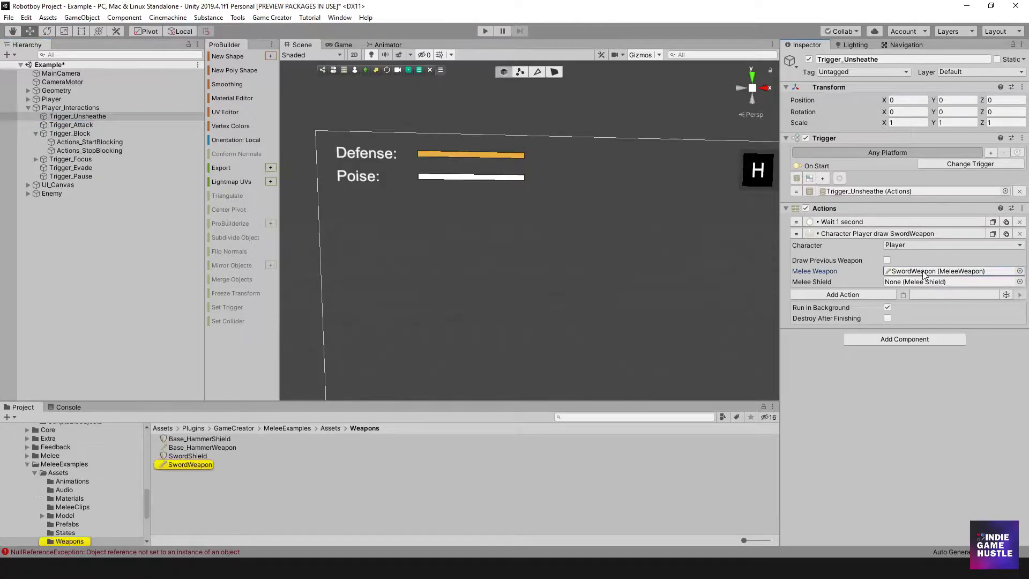
pyautogui.click(204, 465)
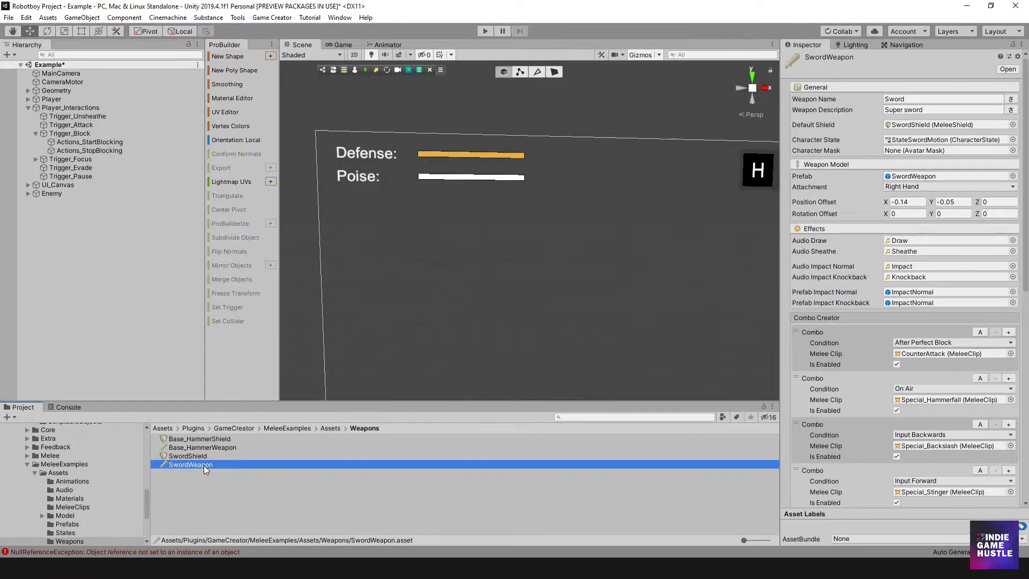
pyautogui.scroll(-12, 889, 320)
pyautogui.scroll(12, 889, 321)
# - Open SwordWeapon's default shield asset, SwordShield, and examine its Combat settings such as Defense Angle
pyautogui.click(914, 126)
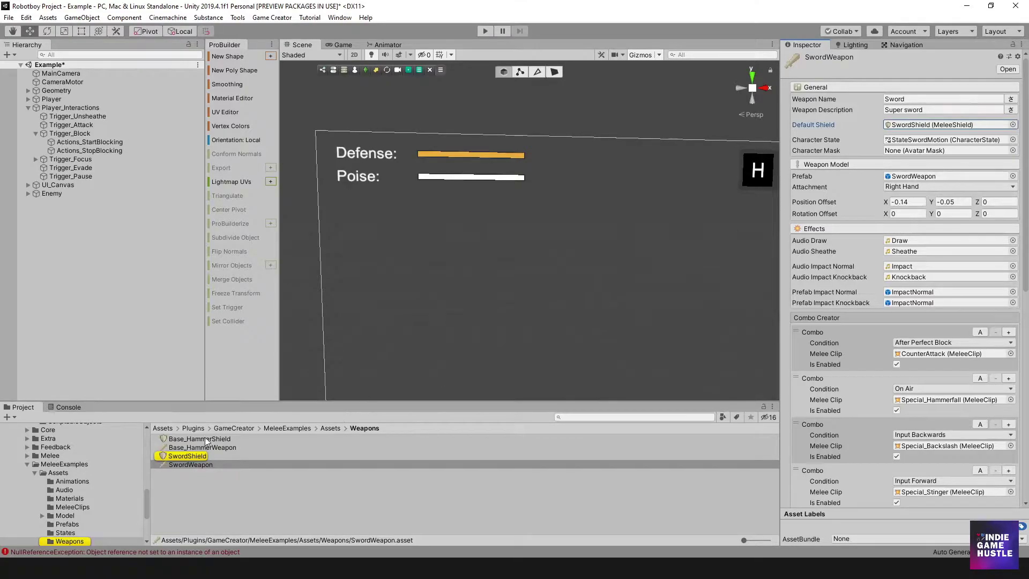
pyautogui.click(188, 456)
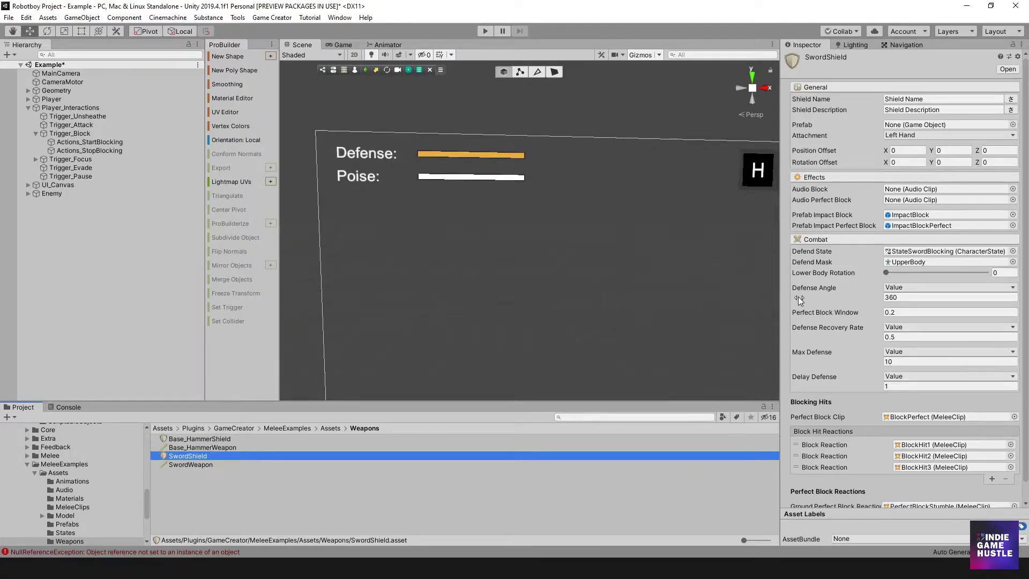
pyautogui.click(909, 298)
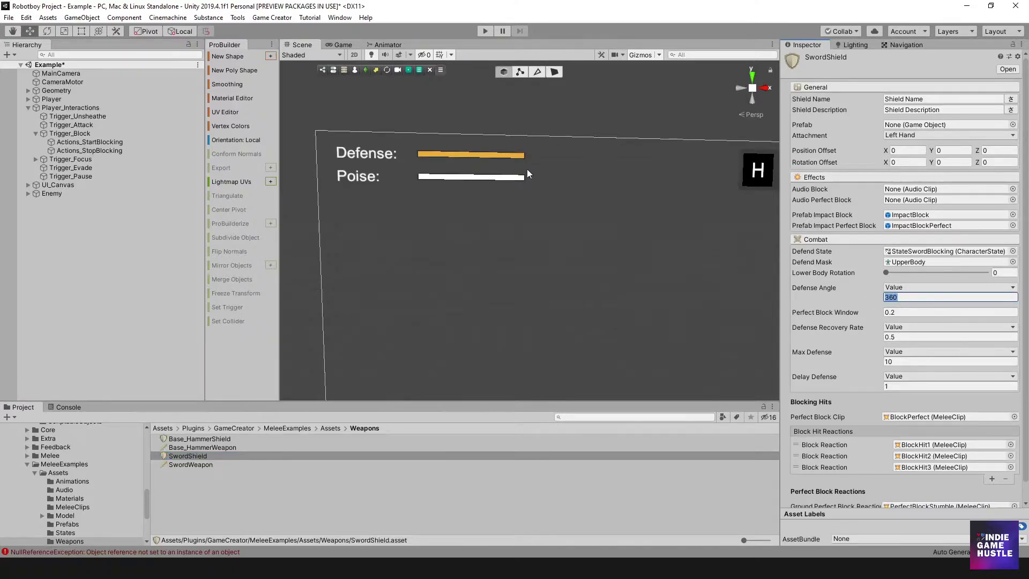
# - Play-test the 360 Defense Angle by drawing the sword, attacking and blocking near the enemy, and stop the play session
pyautogui.click(485, 31)
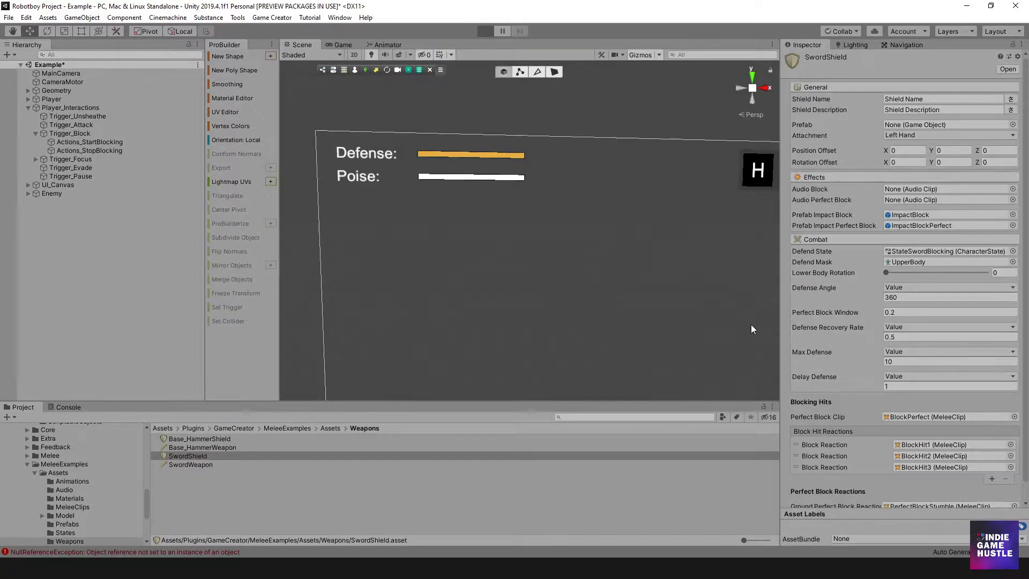
pyautogui.press('q')
pyautogui.click(572, 257)
pyautogui.click(570, 271)
pyautogui.click(570, 271)
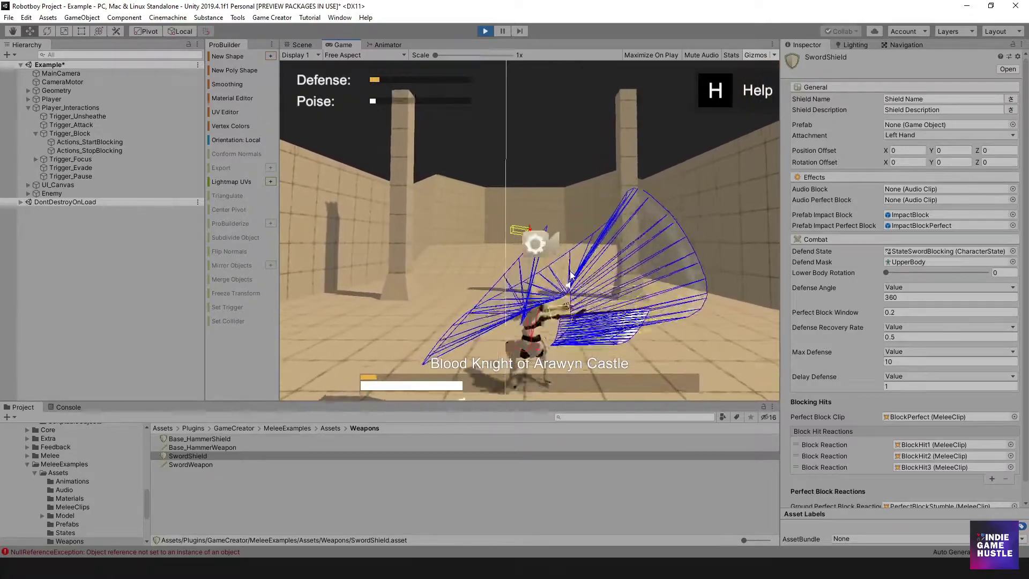
pyautogui.click(568, 270)
pyautogui.click(567, 268)
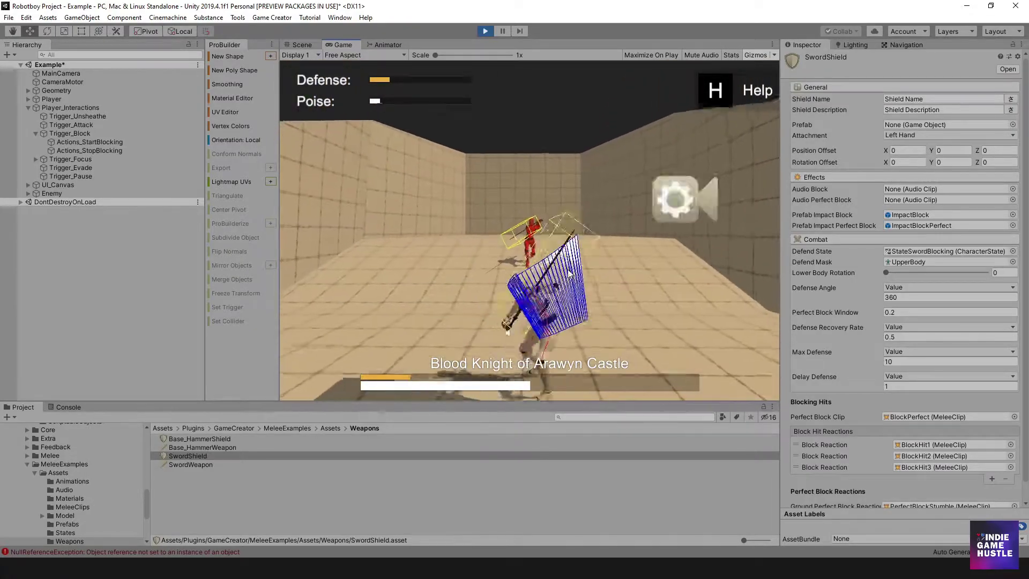
pyautogui.click(567, 269)
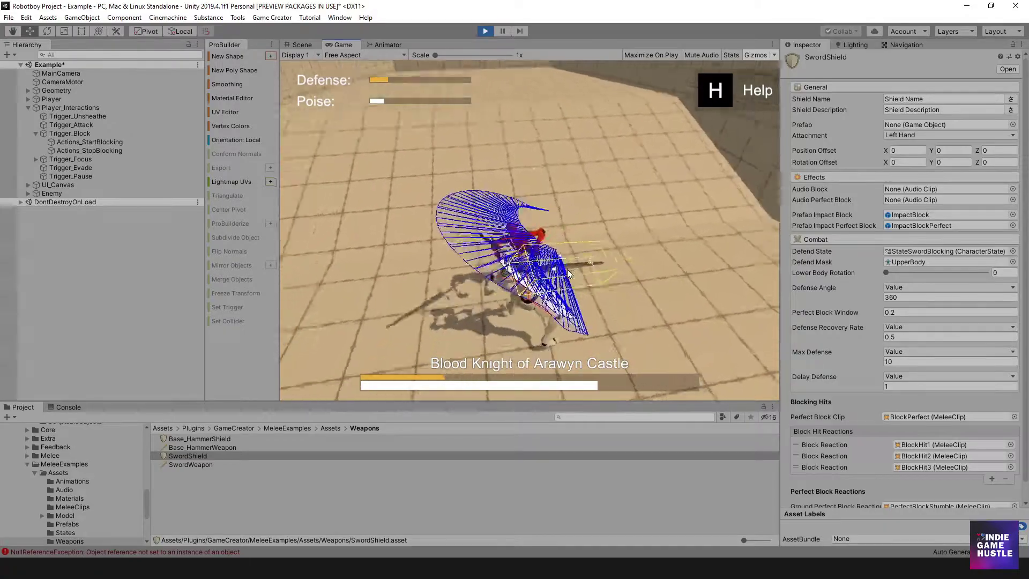
pyautogui.click(567, 269)
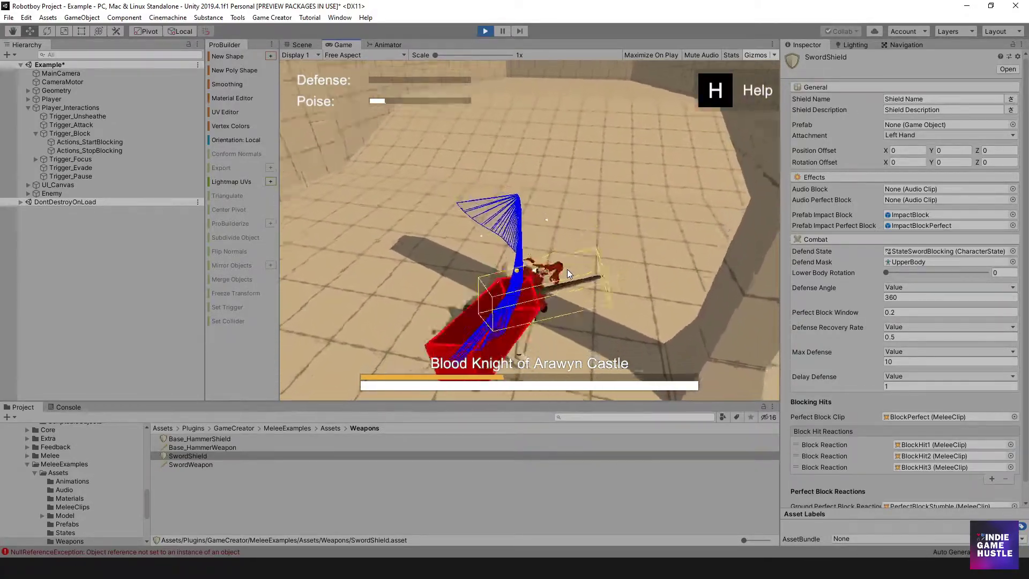
pyautogui.click(567, 269)
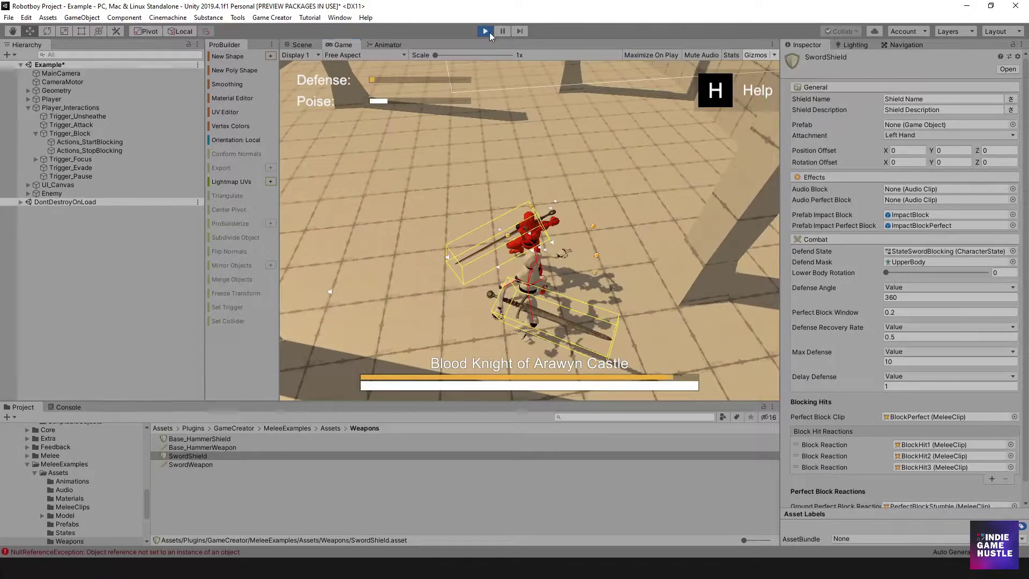
pyautogui.click(487, 31)
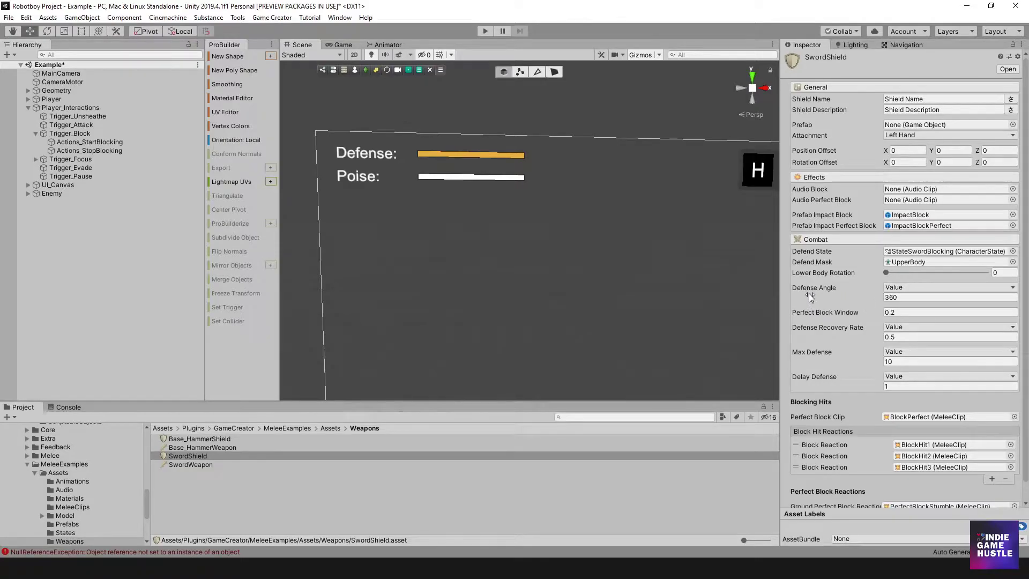
# - Set SwordShield's Defense Angle to 120 and run a play test of attacking and blocking against the enemy
pyautogui.click(908, 298)
pyautogui.moveTo(904, 297); pyautogui.dragTo(873, 300)
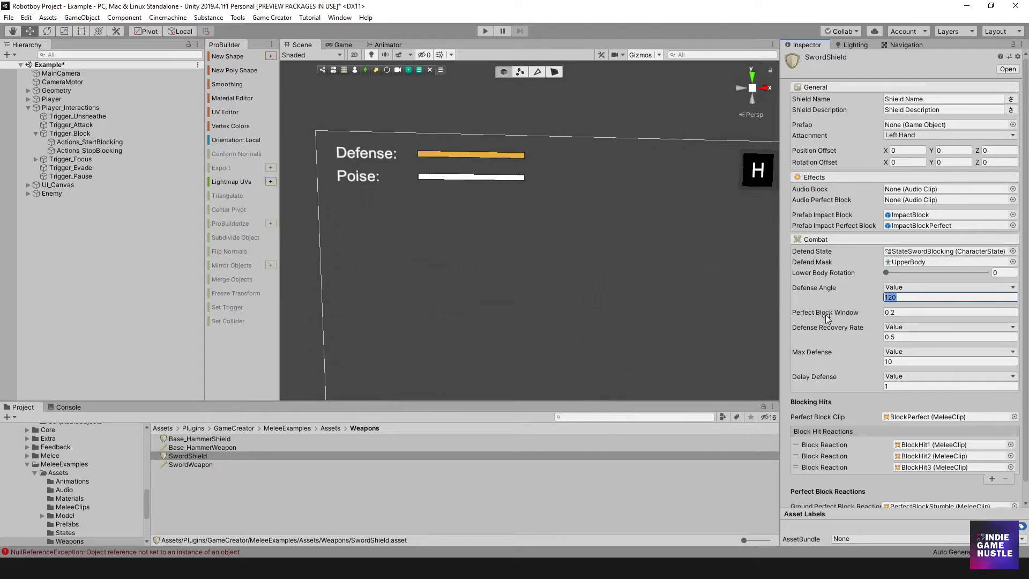
pyautogui.click(484, 30)
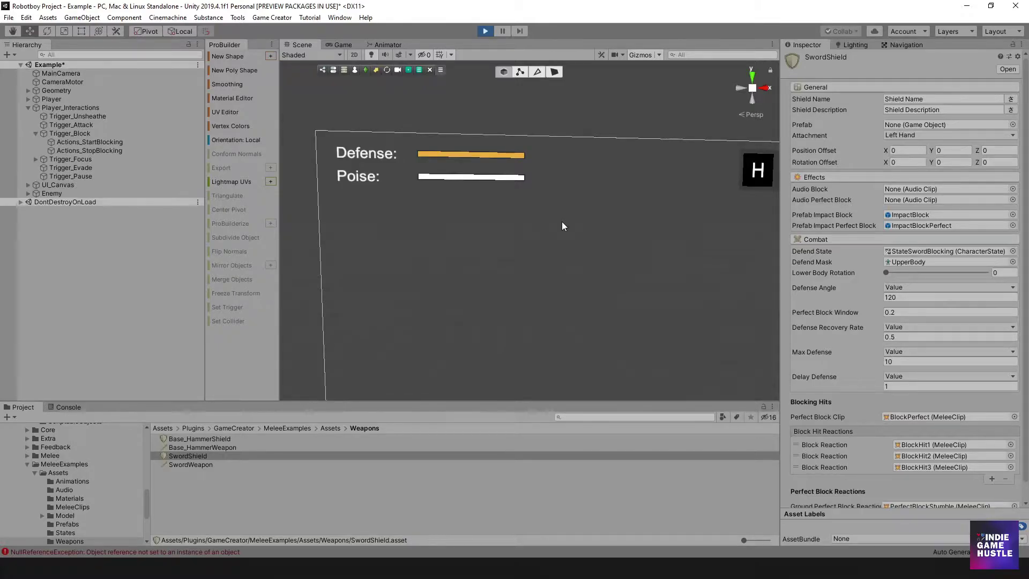
pyautogui.press('w')
pyautogui.click(569, 234)
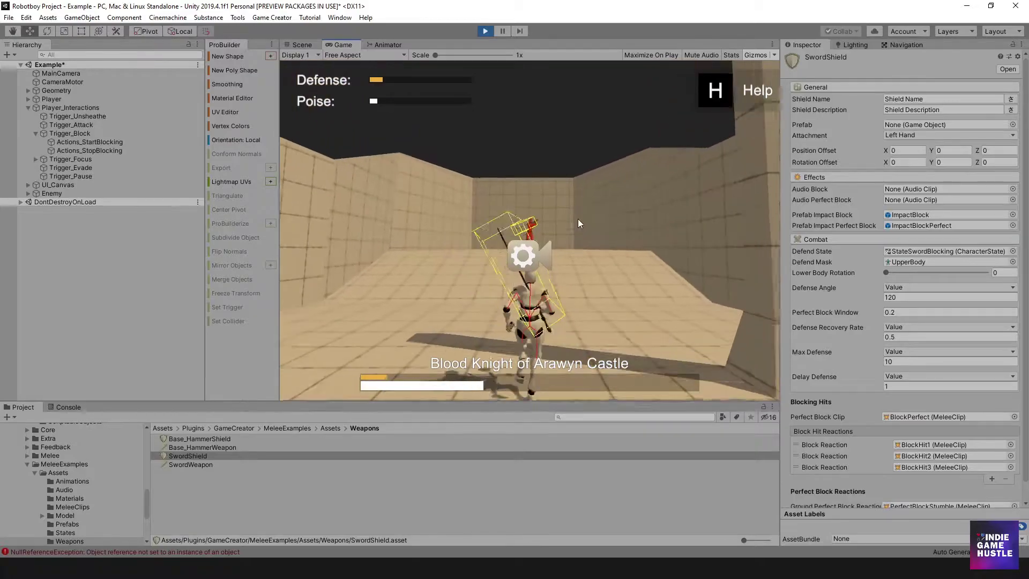
pyautogui.click(573, 280)
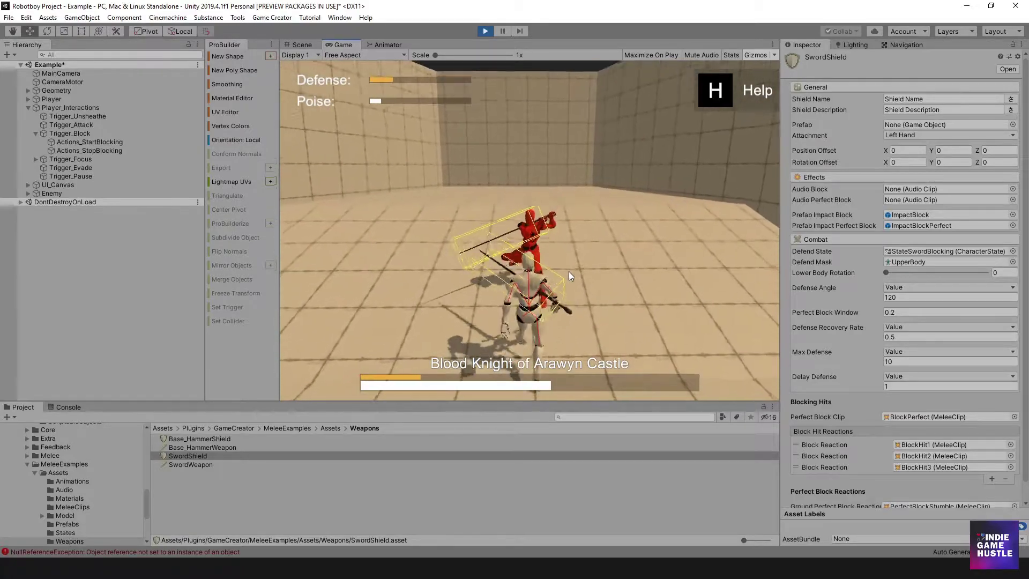
pyautogui.click(545, 277)
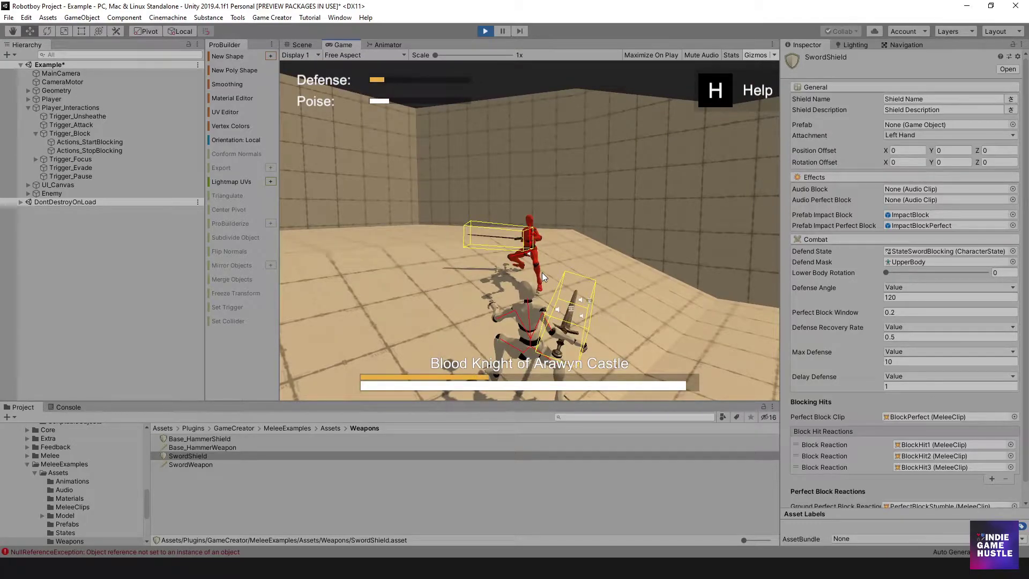
pyautogui.rightClick(542, 272)
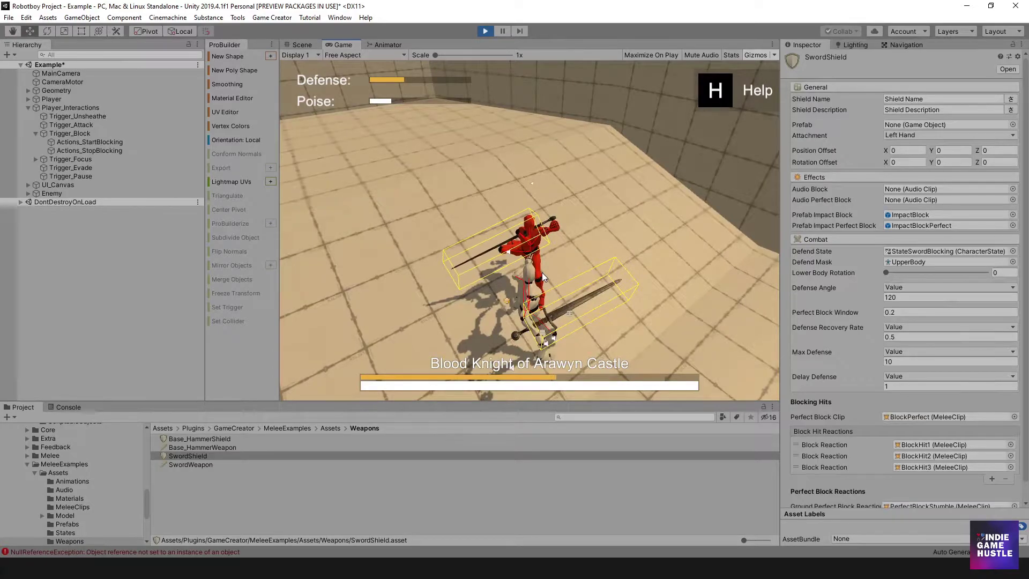
pyautogui.rightClick(542, 272)
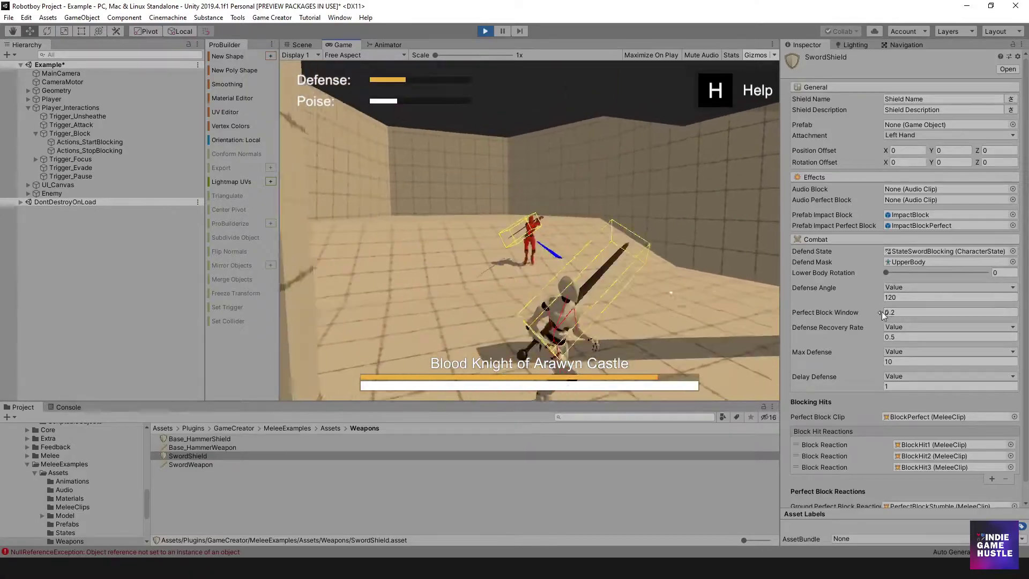
pyautogui.press('s')
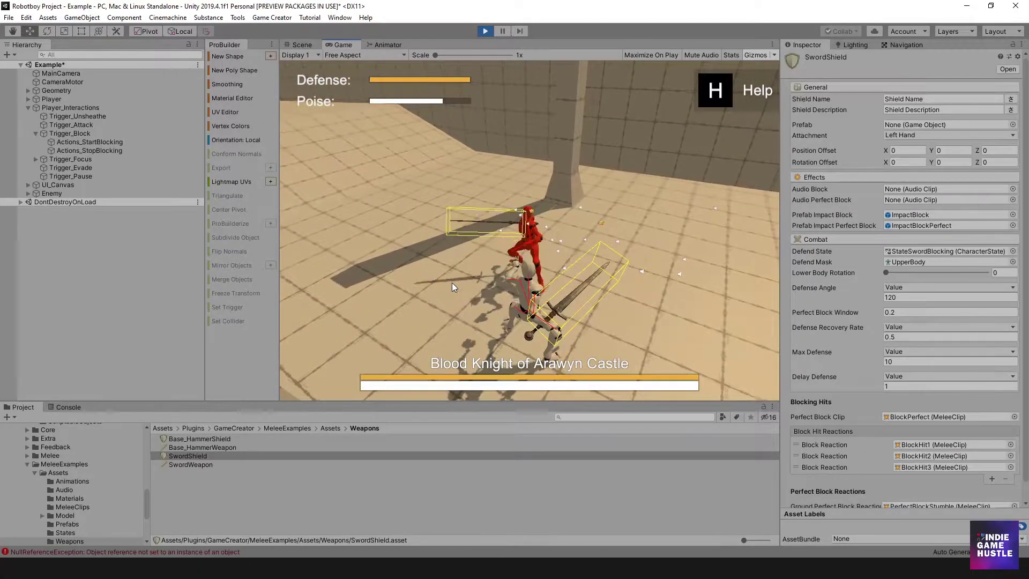
pyautogui.click(484, 32)
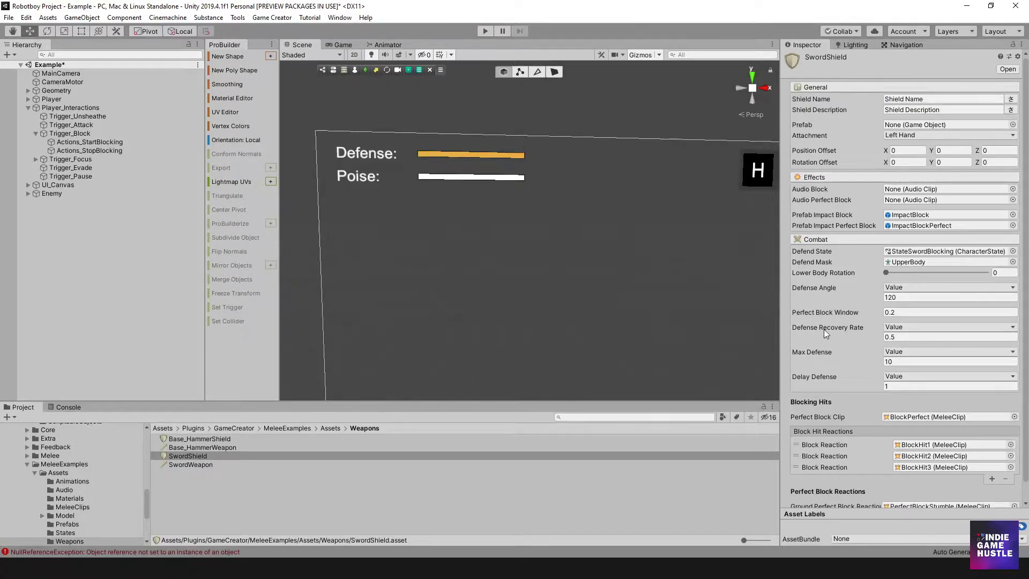
# - Try a Defense Recovery Rate of 50 on SwordShield in a play test with the sword drawn, fighting and blocking the enemy
pyautogui.click(892, 336)
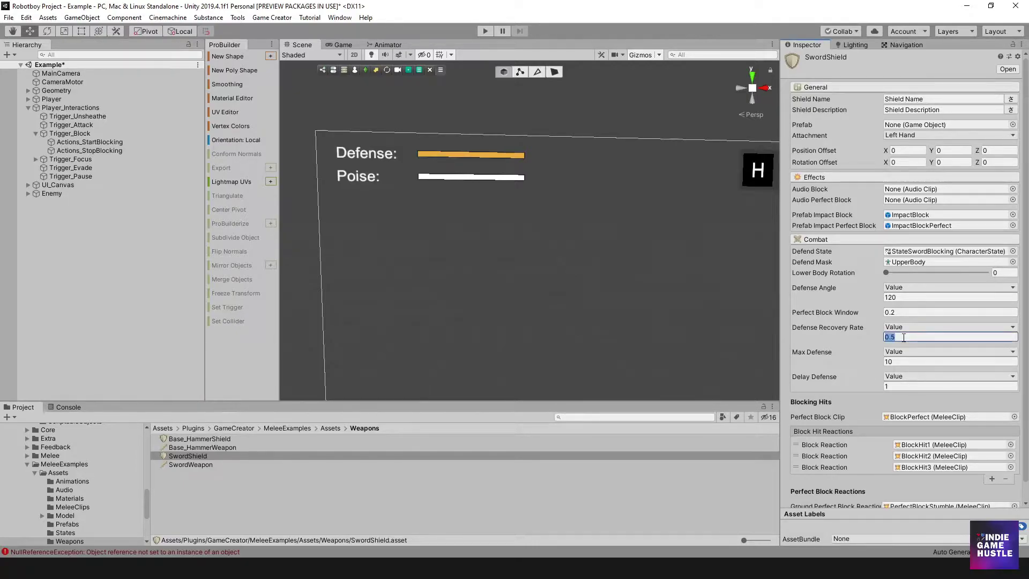
pyautogui.click(483, 32)
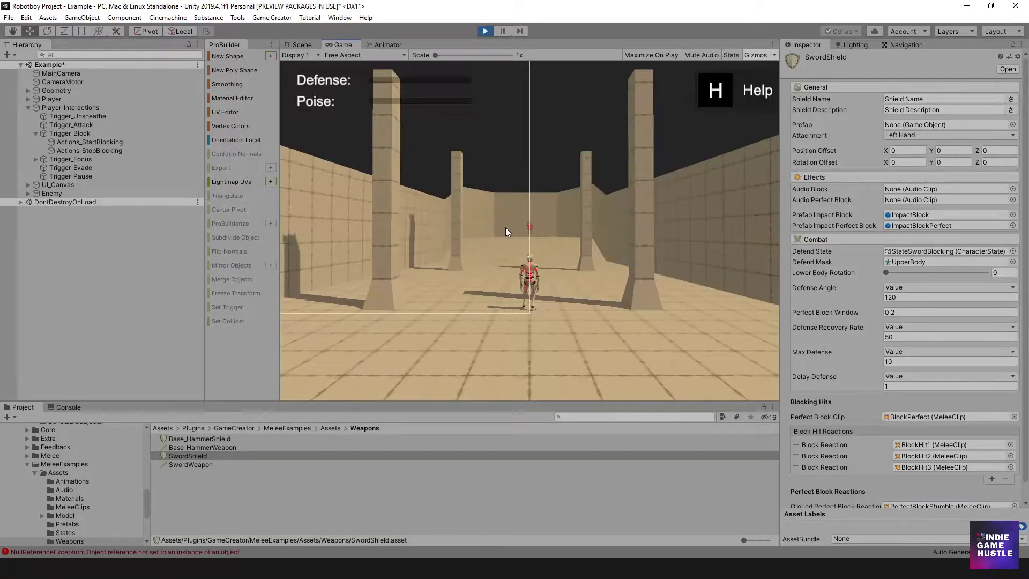
pyautogui.press('q')
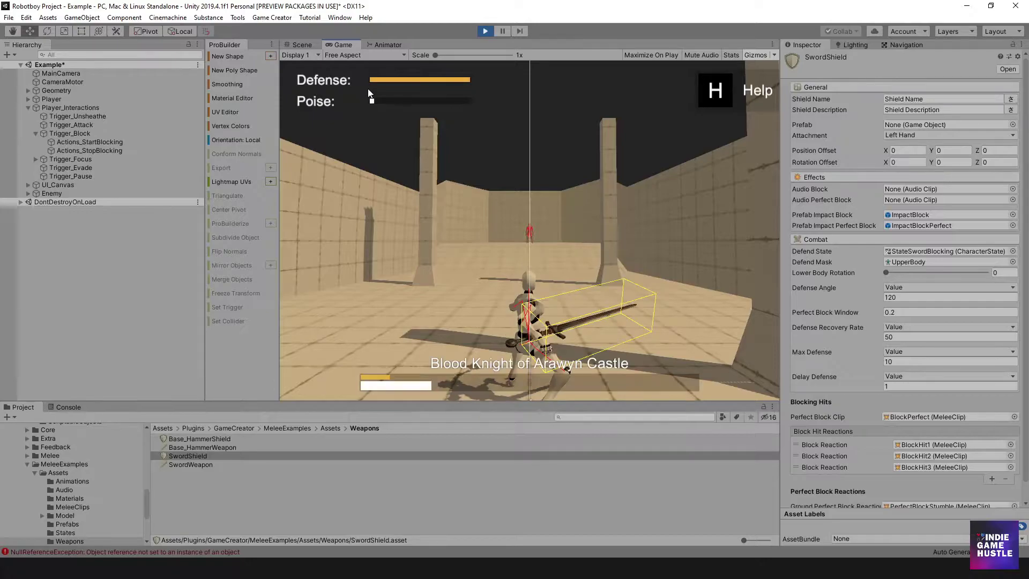
pyautogui.press('w')
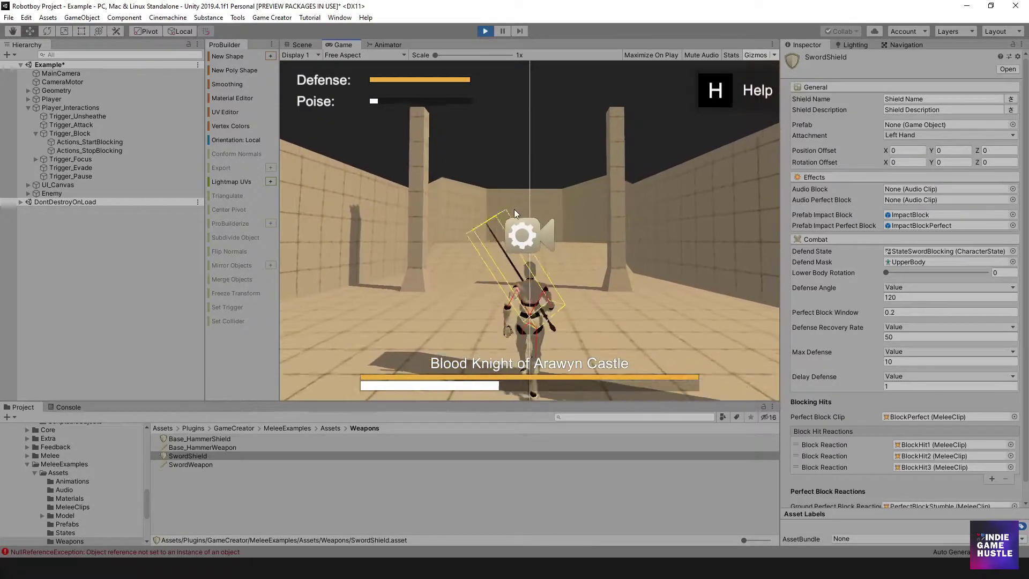
pyautogui.press('w')
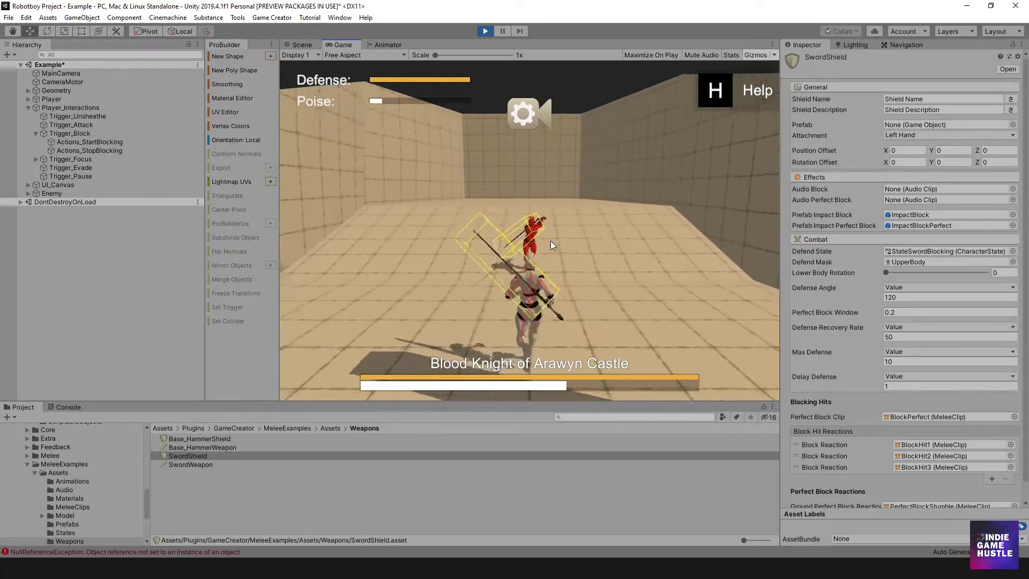
pyautogui.rightClick(551, 244)
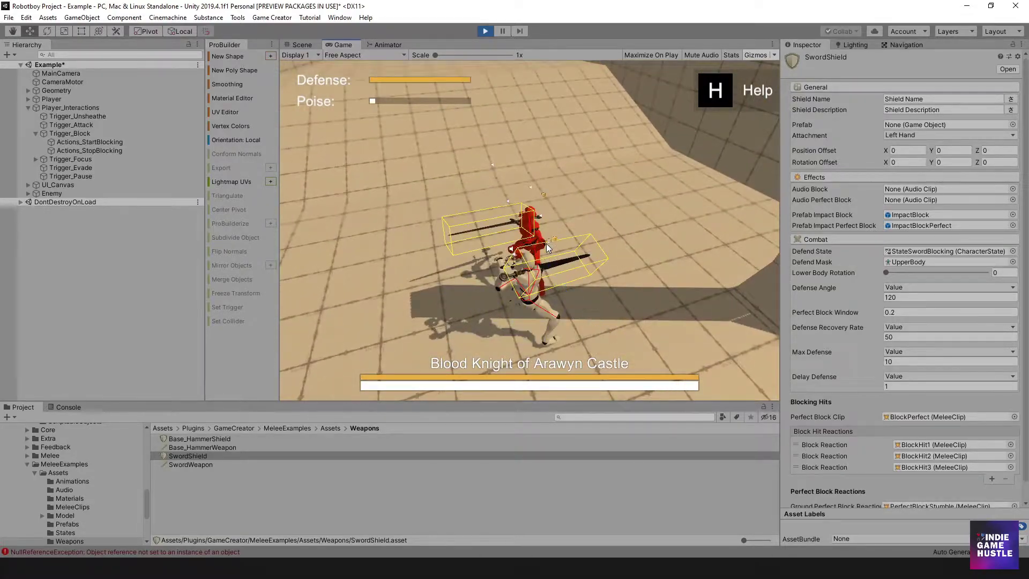
pyautogui.rightClick(546, 244)
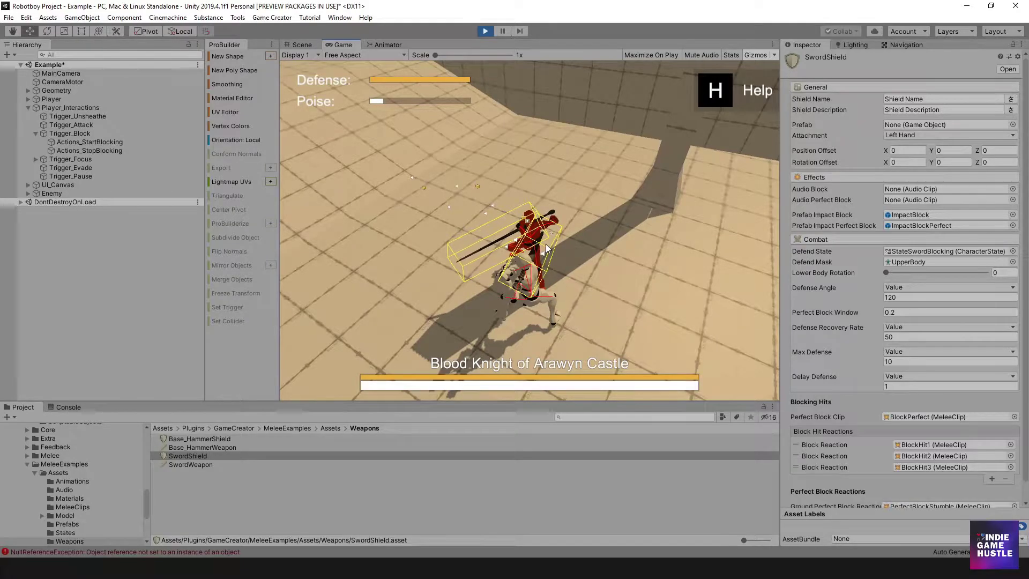
pyautogui.rightClick(546, 248)
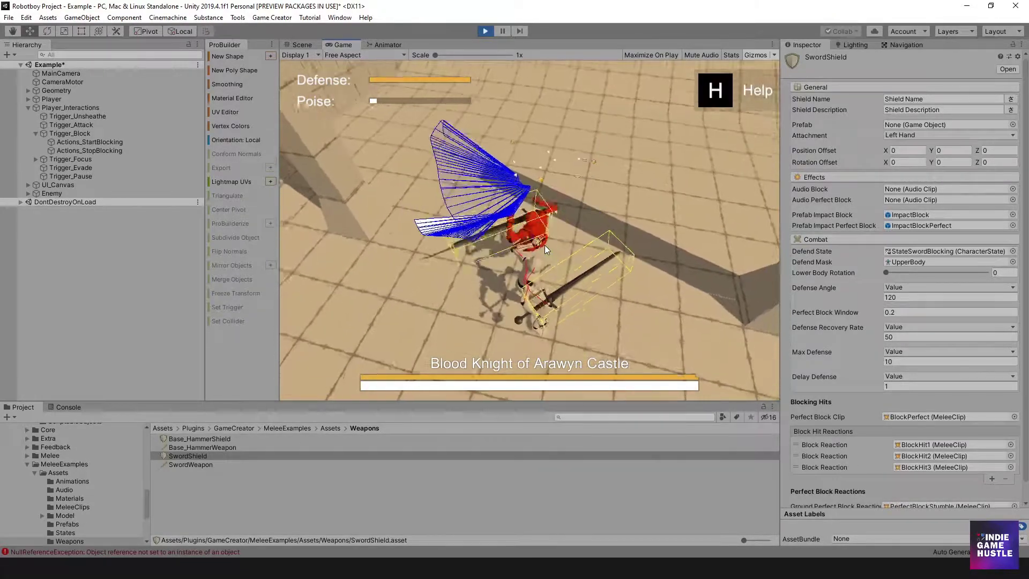
pyautogui.click(545, 246)
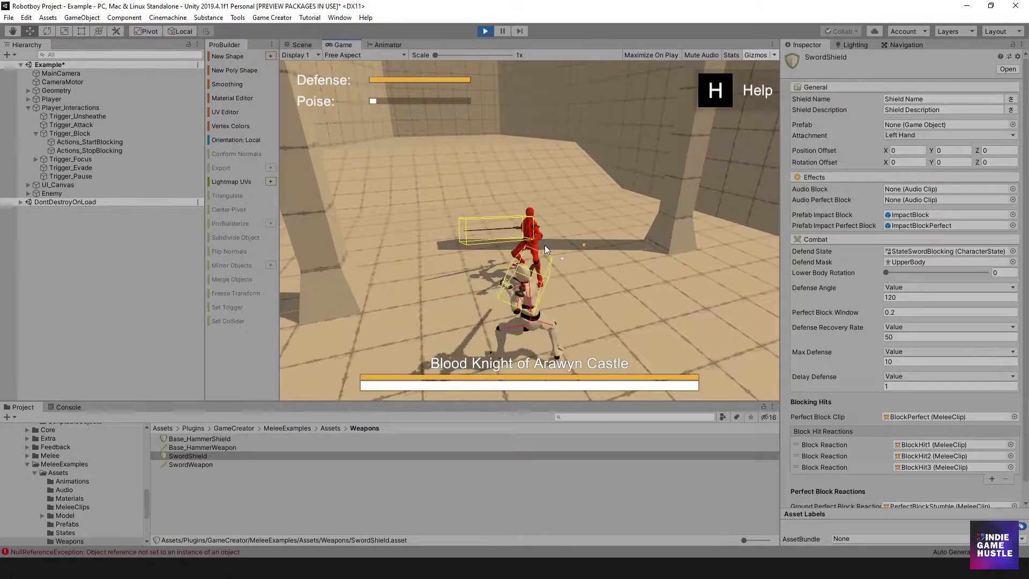
pyautogui.rightClick(545, 245)
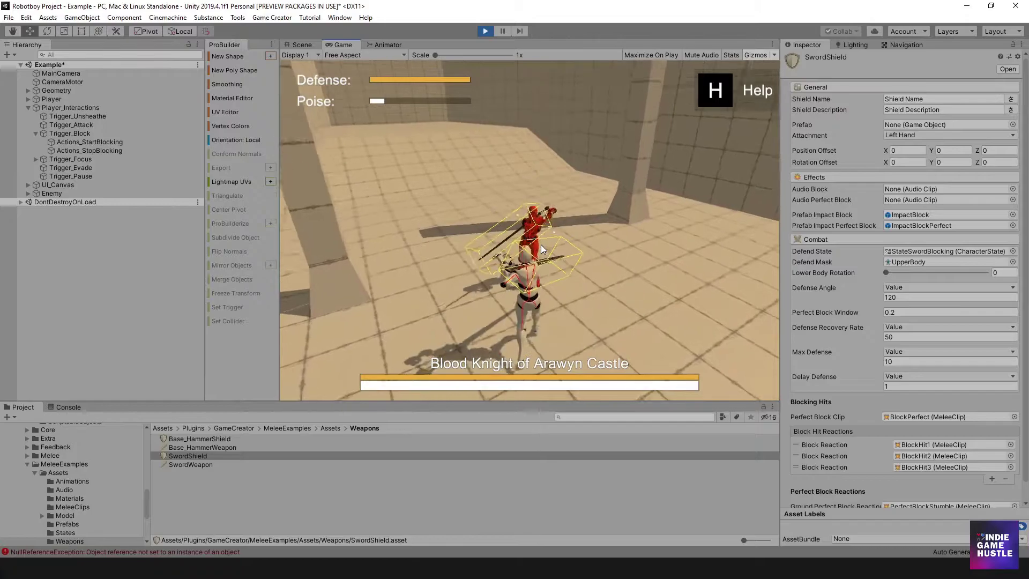
pyautogui.rightClick(541, 244)
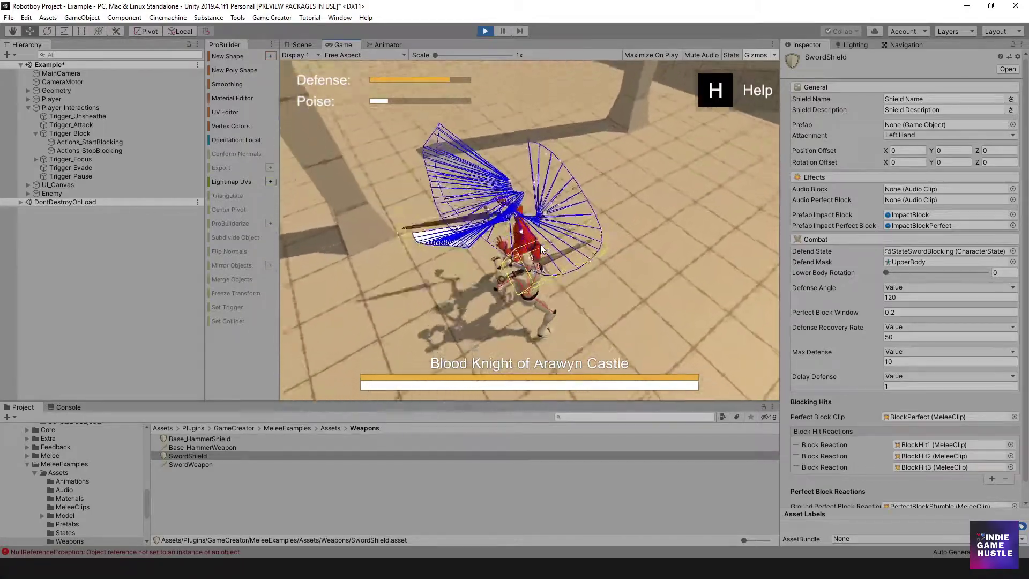
pyautogui.rightClick(540, 244)
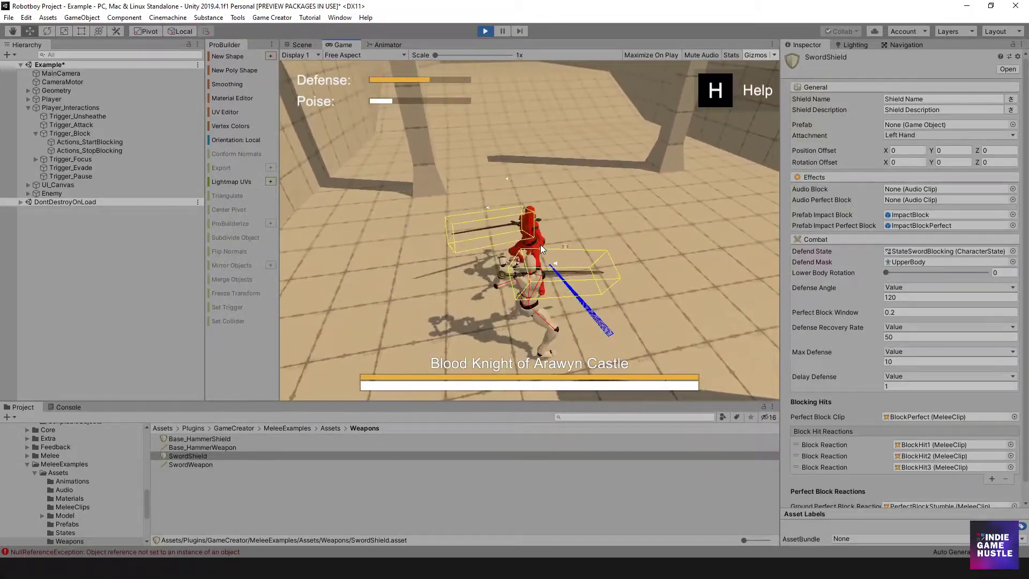
pyautogui.rightClick(540, 244)
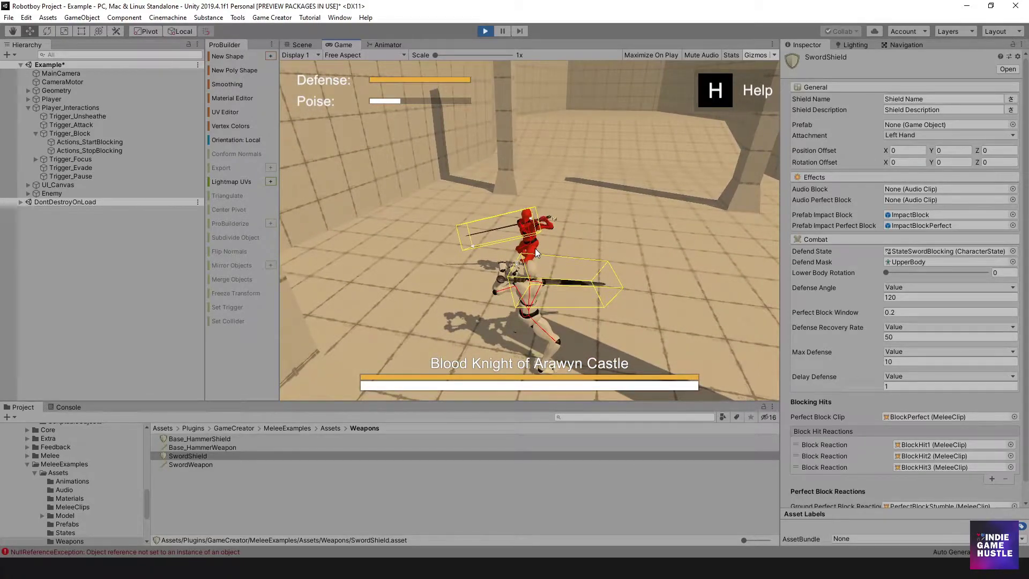
pyautogui.rightClick(536, 252)
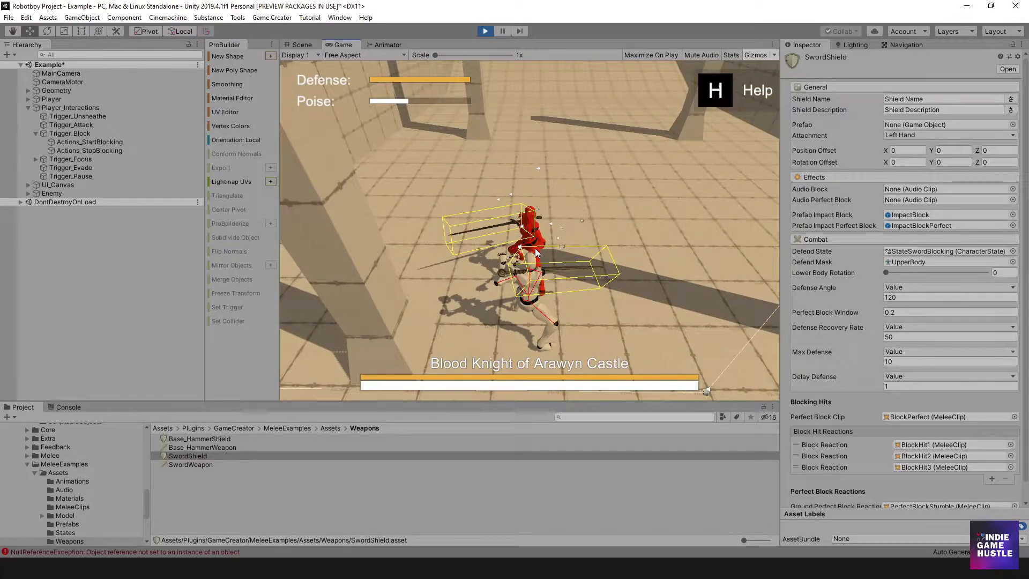
pyautogui.click(485, 31)
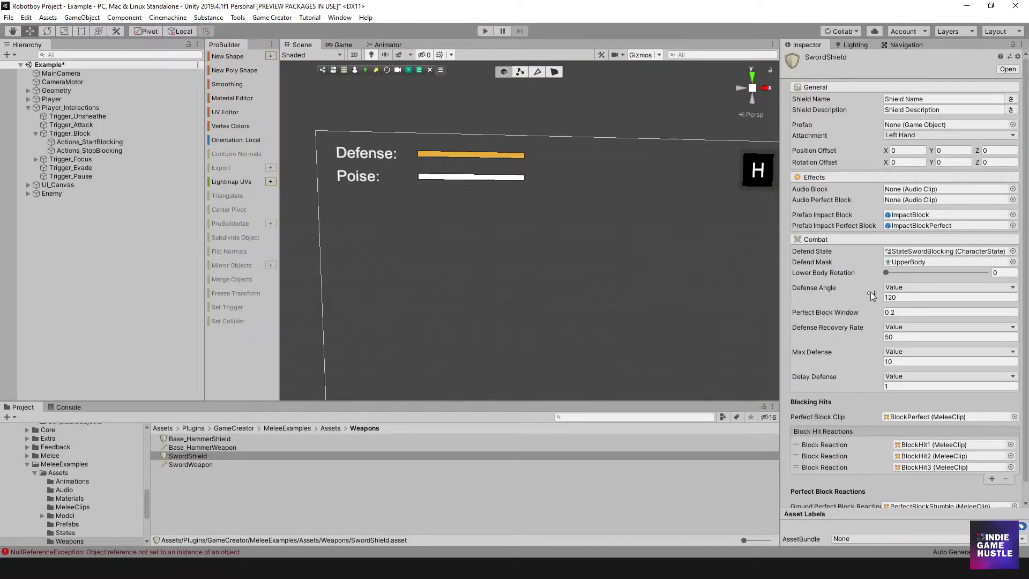
# - Set SwordShield's Defense Recovery Rate back to 0.5 and its Max Defense to 100
pyautogui.click(907, 334)
pyautogui.write('0.5')
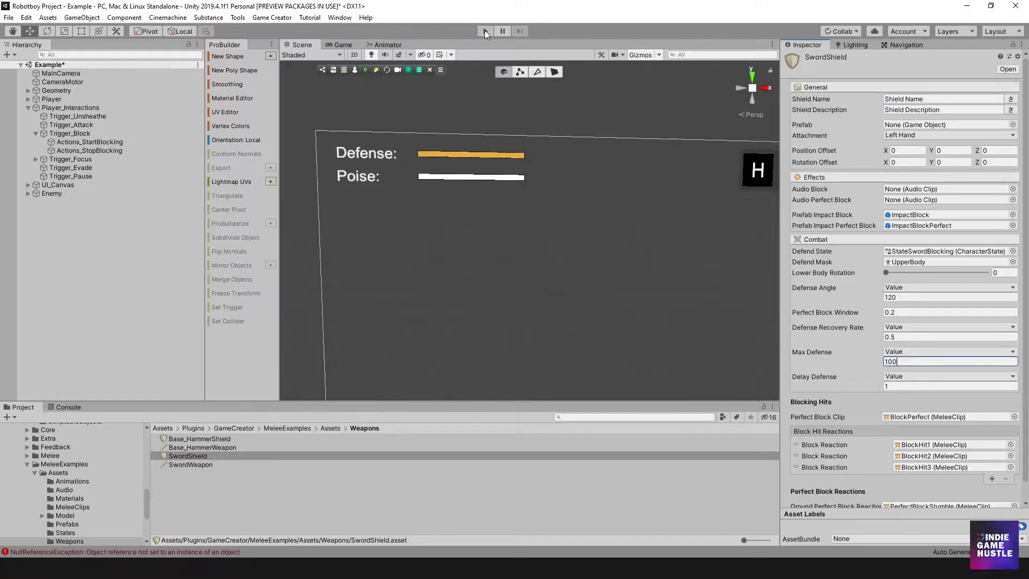
# - Try a Defense Recovery Rate of 50 with the 100 Max Defense in a play test against the enemy, and stop the session
pyautogui.click(889, 337)
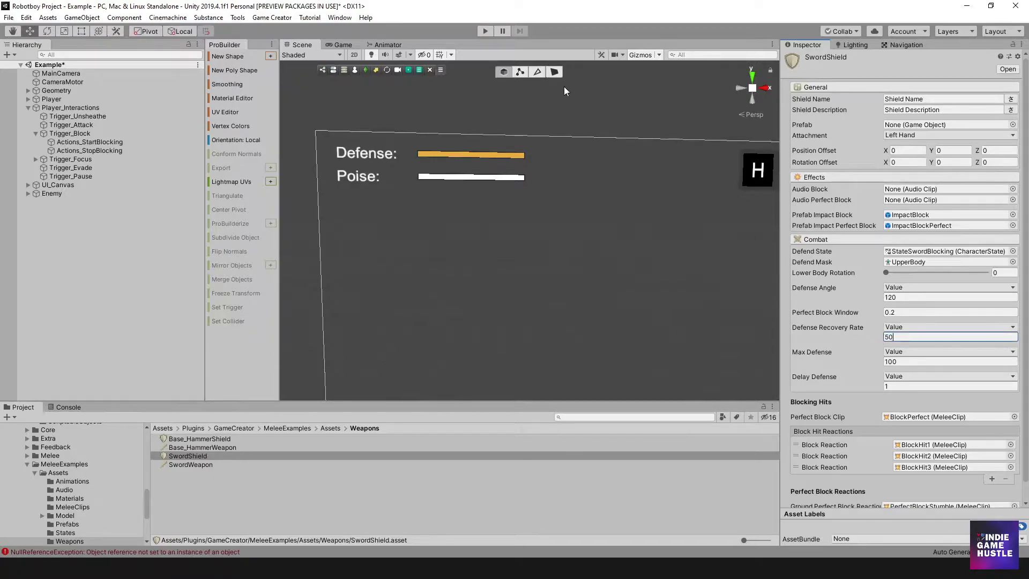
pyautogui.click(486, 31)
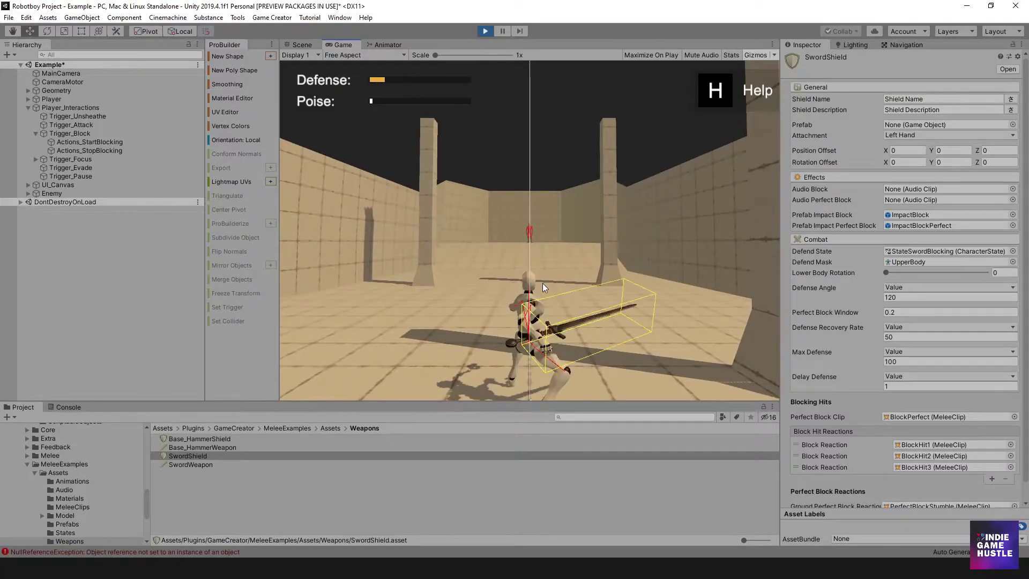
pyautogui.press('w')
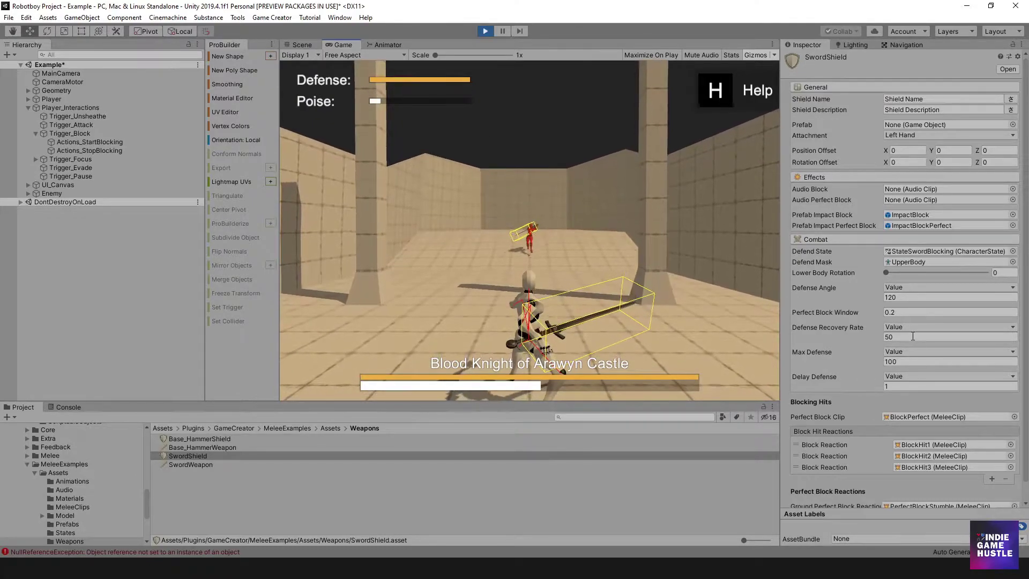
pyautogui.click(599, 301)
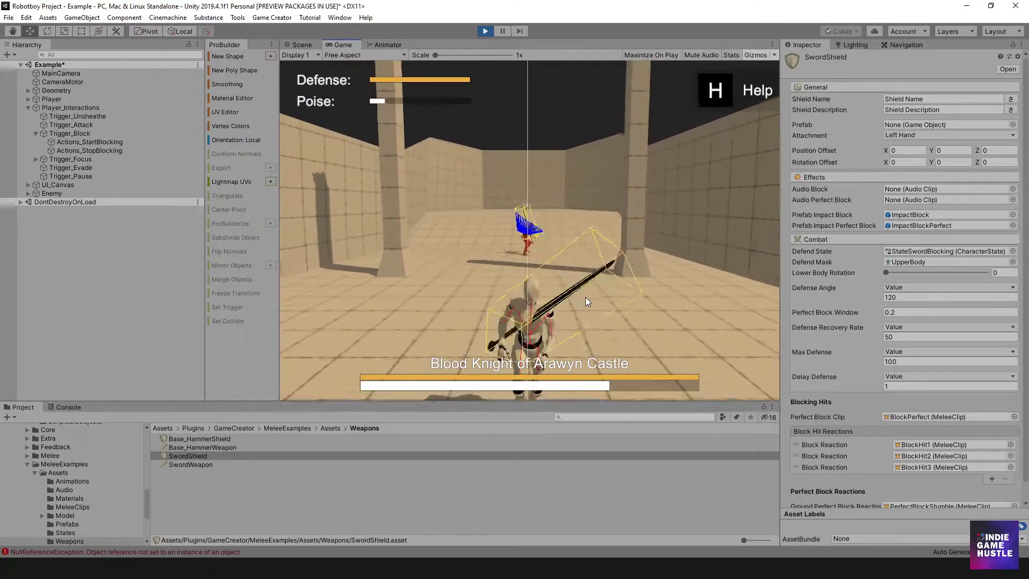
pyautogui.click(585, 298)
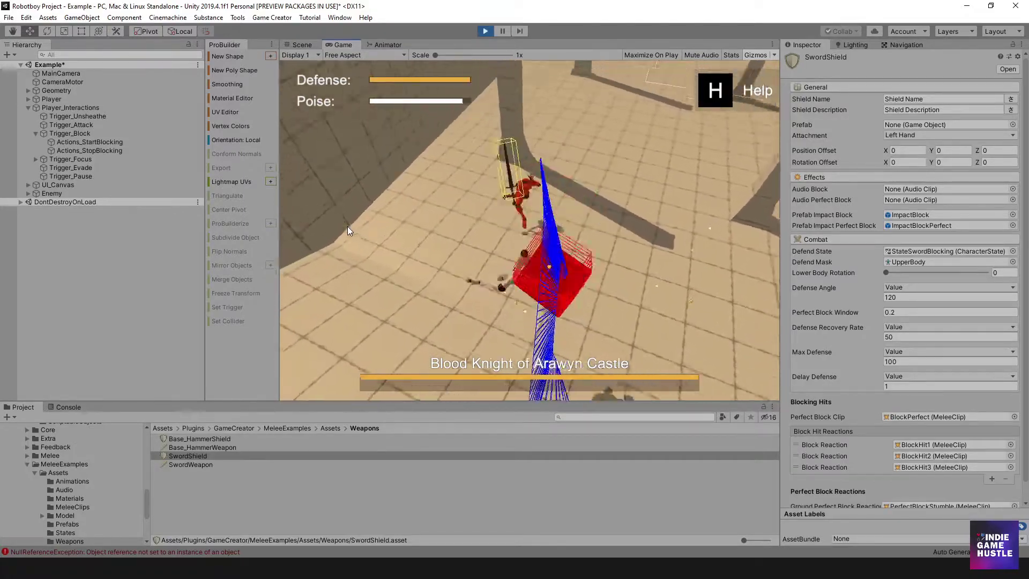
pyautogui.click(485, 31)
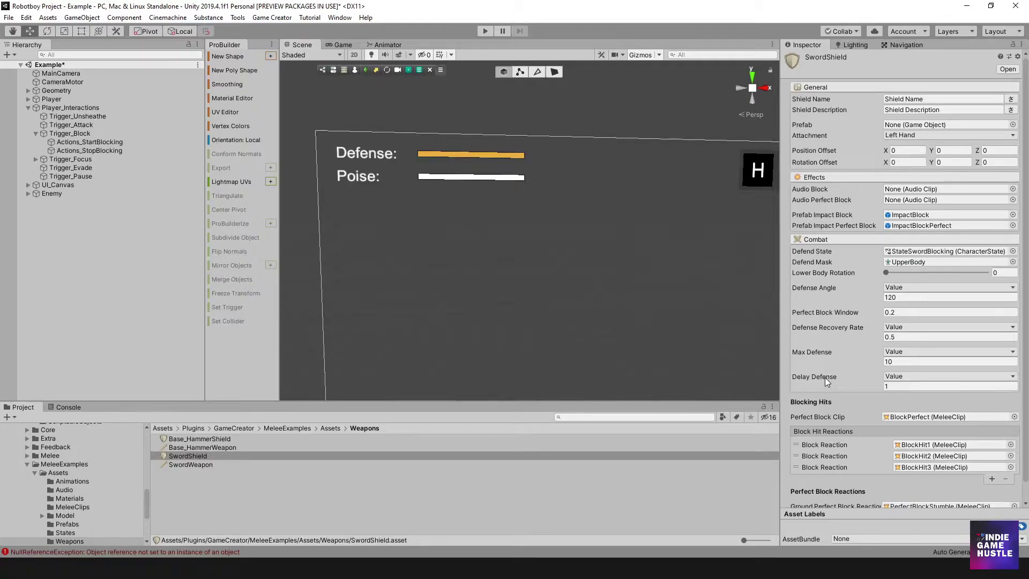
# - Try a Delay Defense of 100 on SwordShield in a play test against the enemy, and stop the session
pyautogui.click(889, 387)
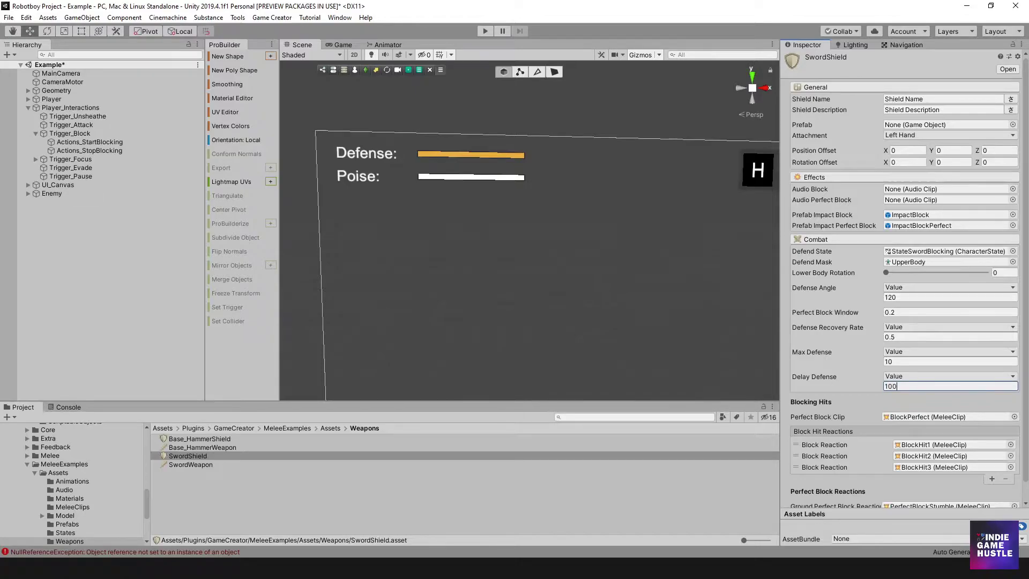
pyautogui.click(489, 31)
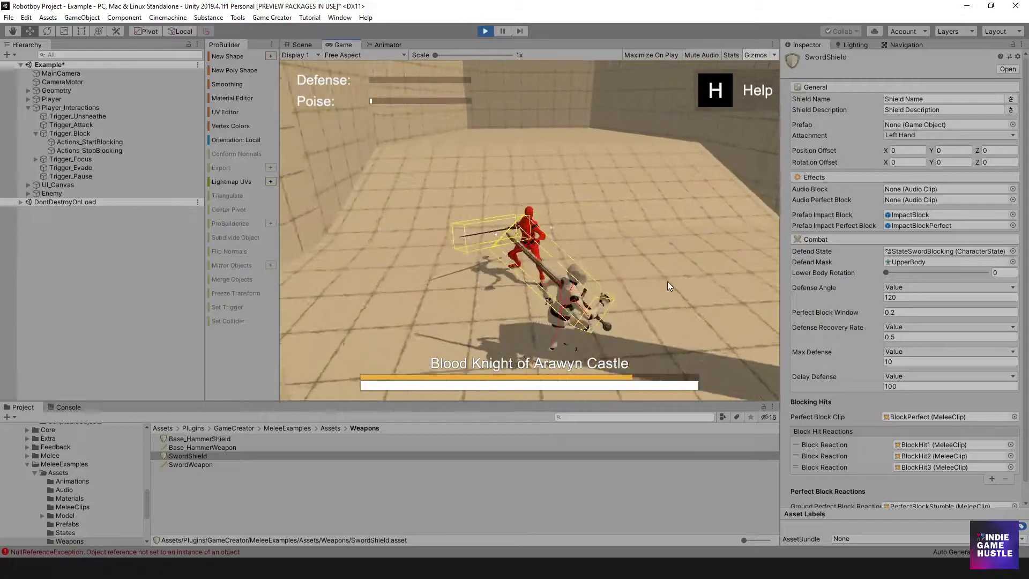
pyautogui.click(485, 31)
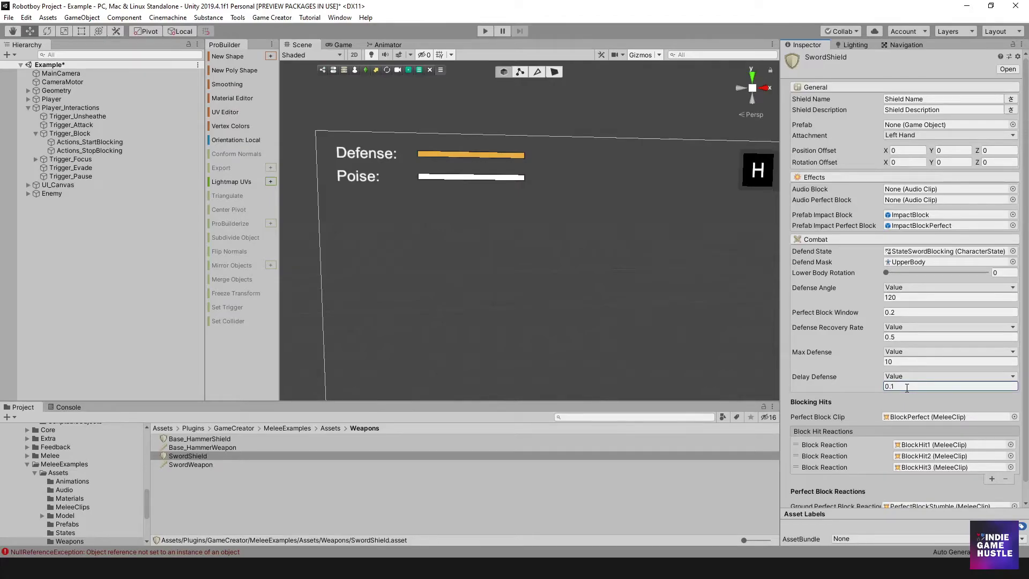
# - Set SwordShield's Delay Defense to 0.1 and start a play test, approaching and engaging the enemy
pyautogui.click(492, 33)
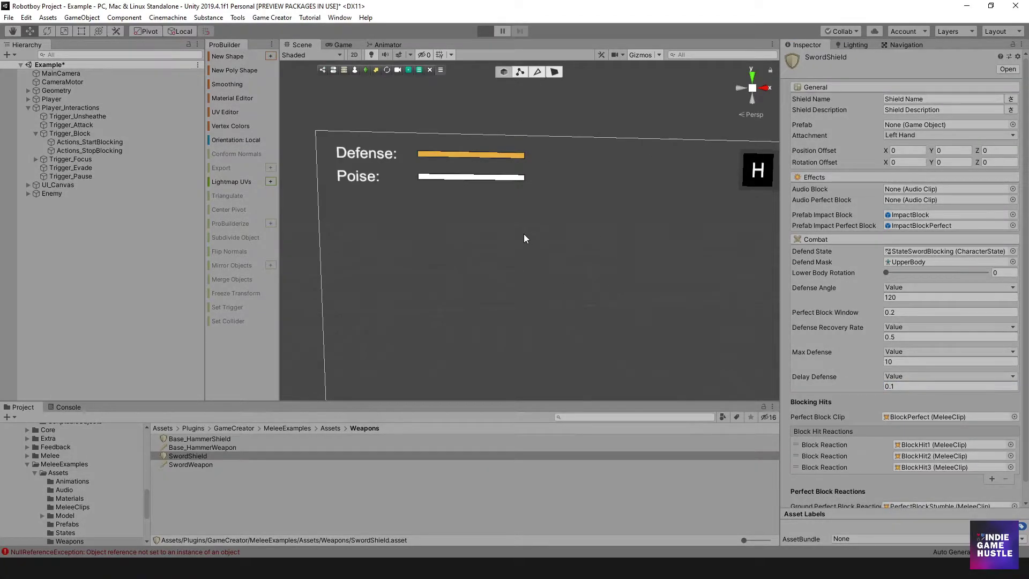
pyautogui.press('w')
pyautogui.click(558, 256)
pyautogui.click(558, 255)
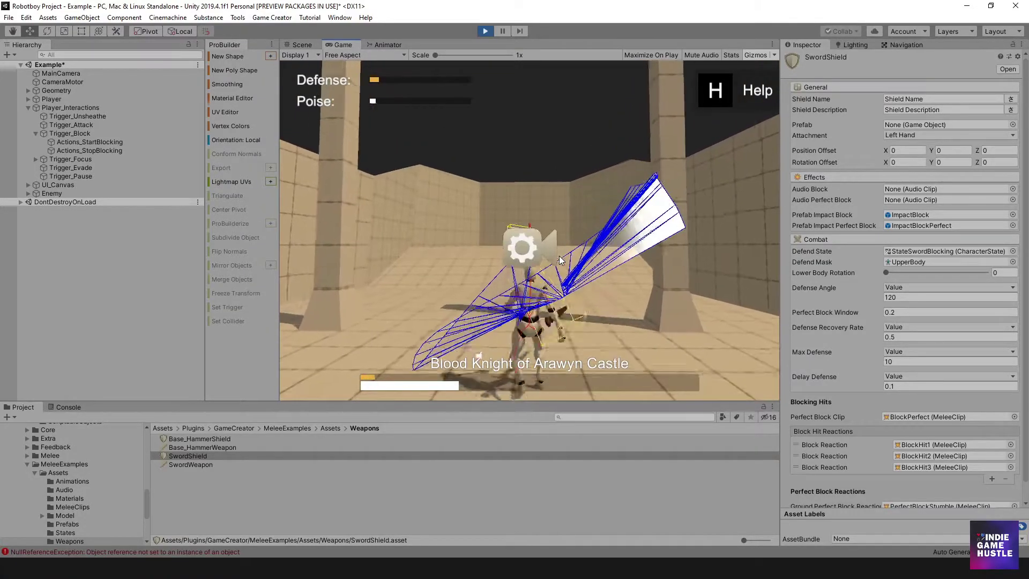
pyautogui.press('w')
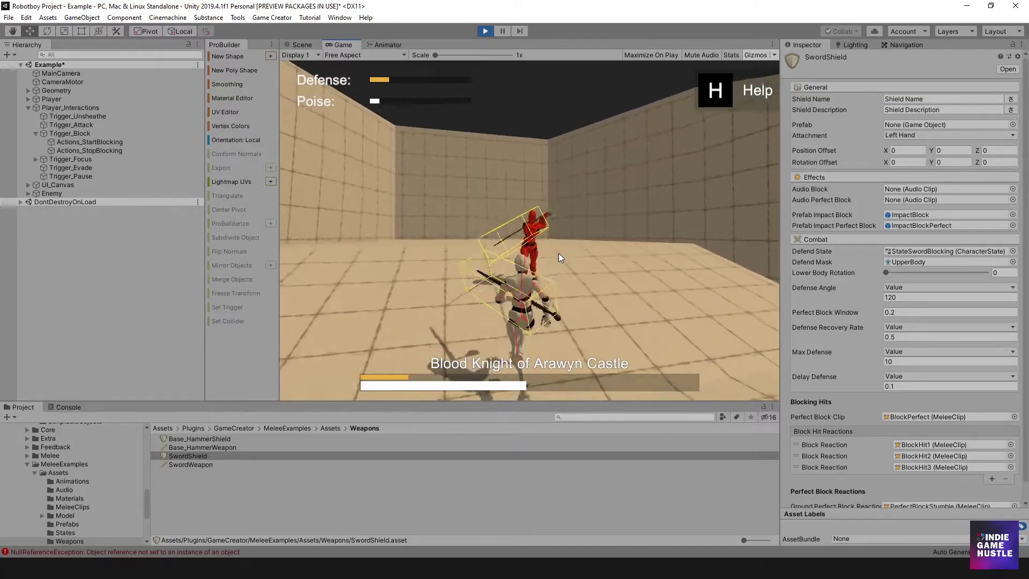
pyautogui.click(570, 256)
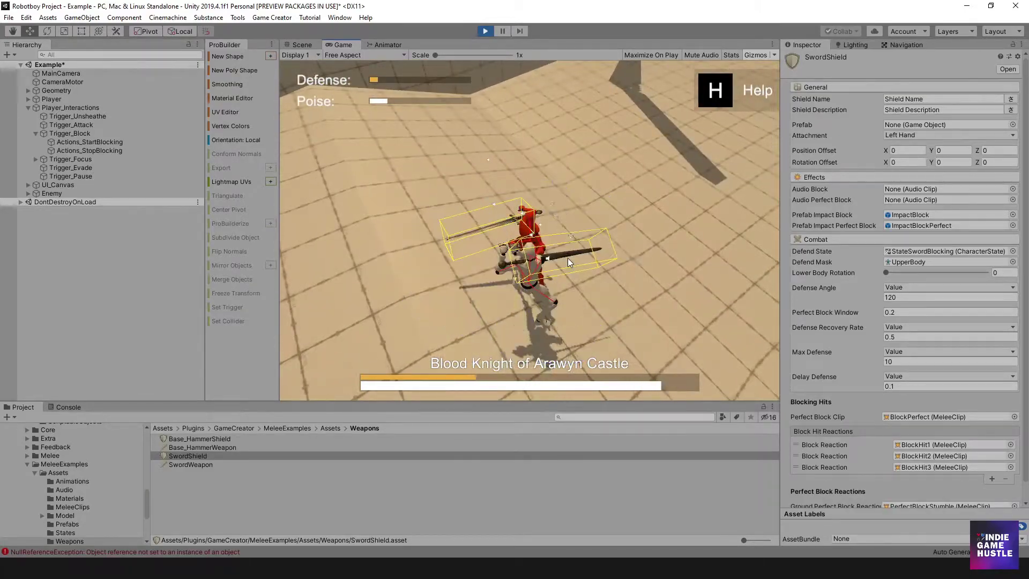
pyautogui.click(571, 259)
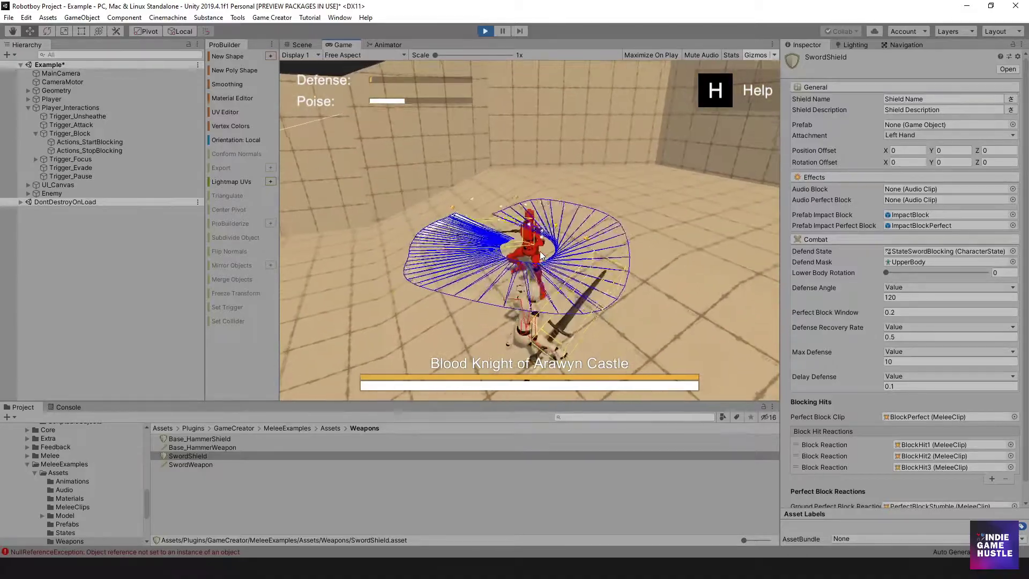
# - Strike the enemy repeatedly with sword combos in the running play test to observe the Defense and Poise bars
pyautogui.click(544, 248)
pyautogui.click(543, 248)
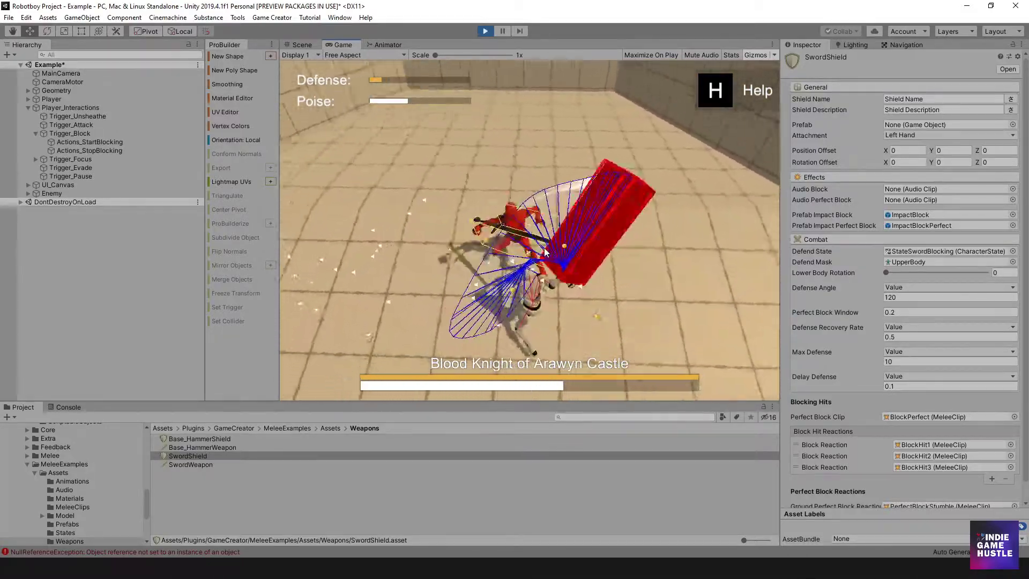
pyautogui.click(543, 248)
pyautogui.click(543, 248)
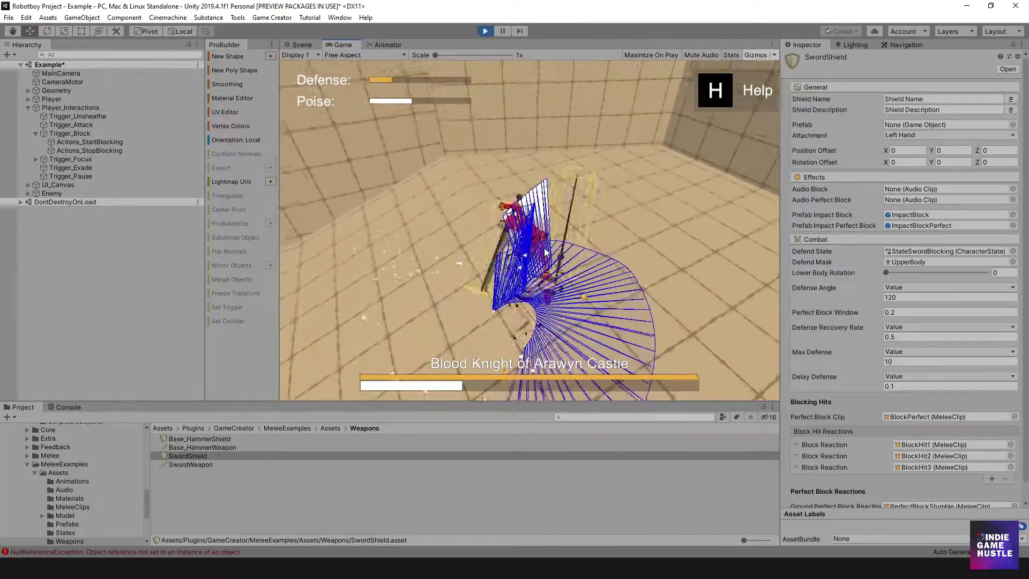
pyautogui.click(541, 249)
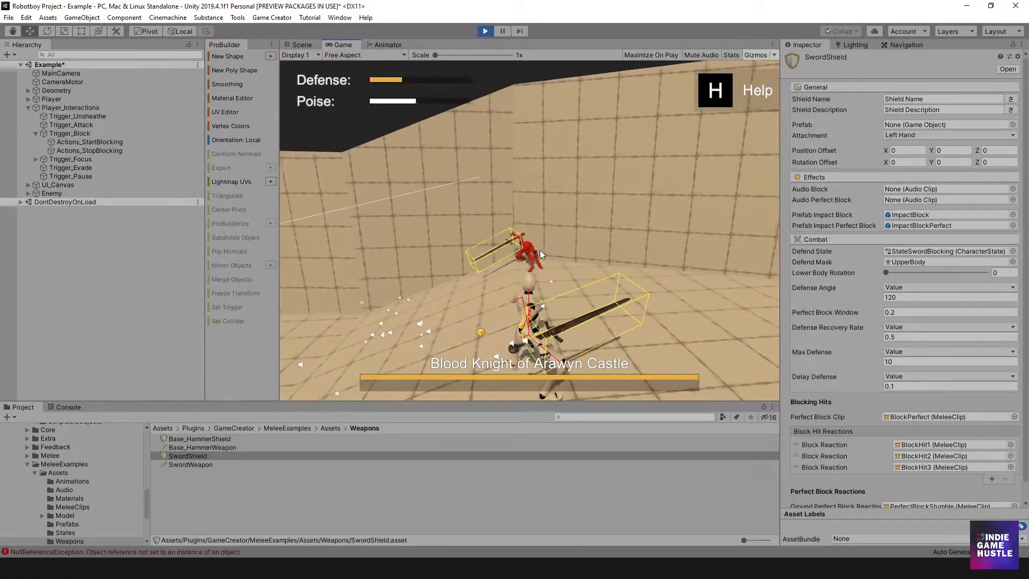
pyautogui.click(539, 250)
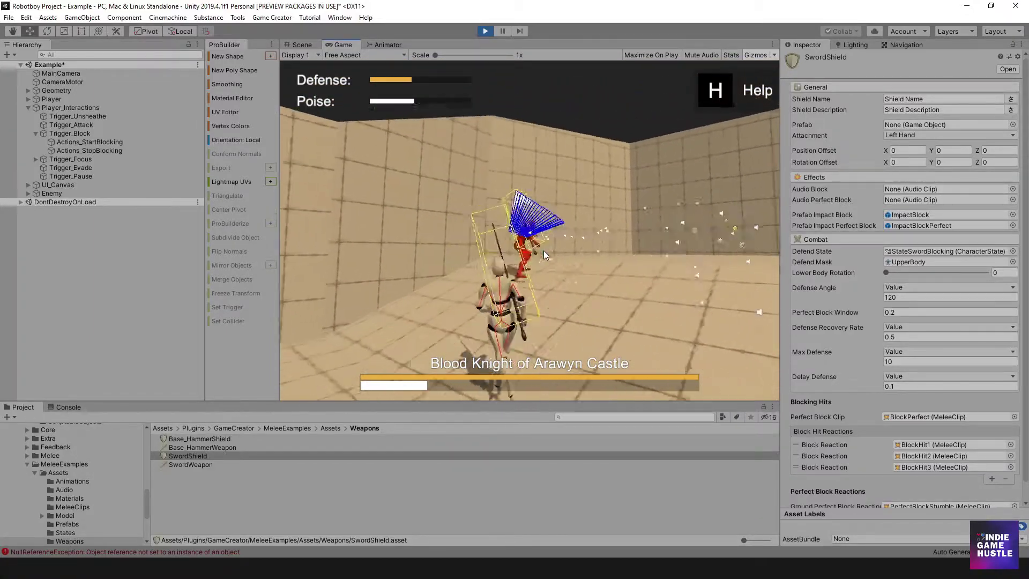
pyautogui.click(544, 251)
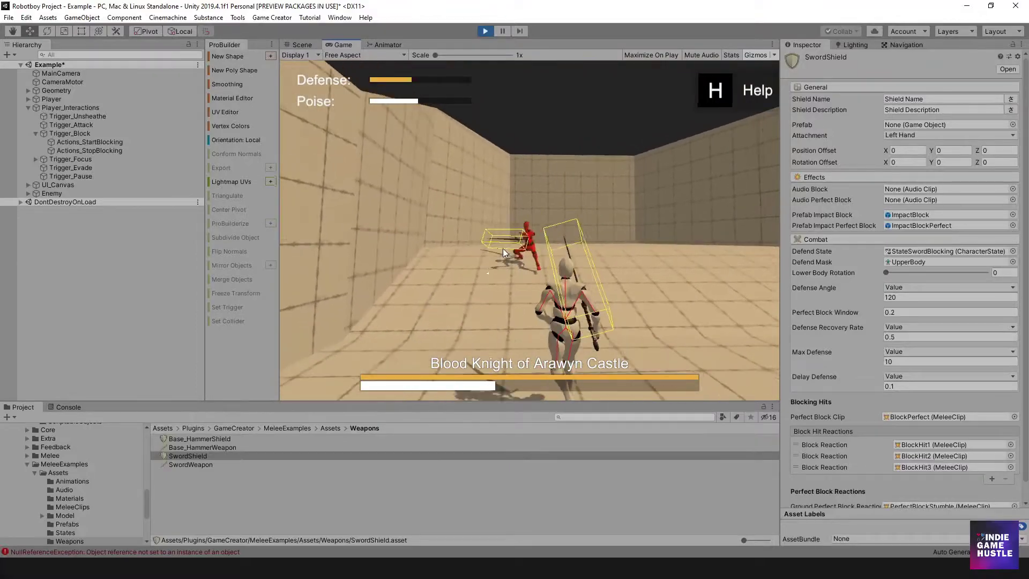
pyautogui.click(496, 242)
pyautogui.click(455, 235)
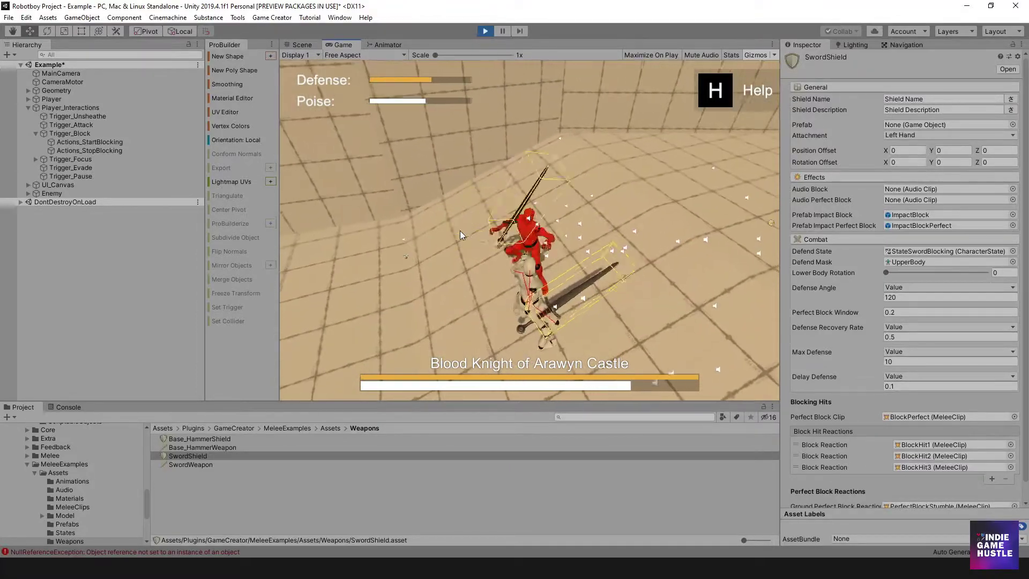
pyautogui.click(460, 234)
pyautogui.click(439, 236)
pyautogui.click(439, 235)
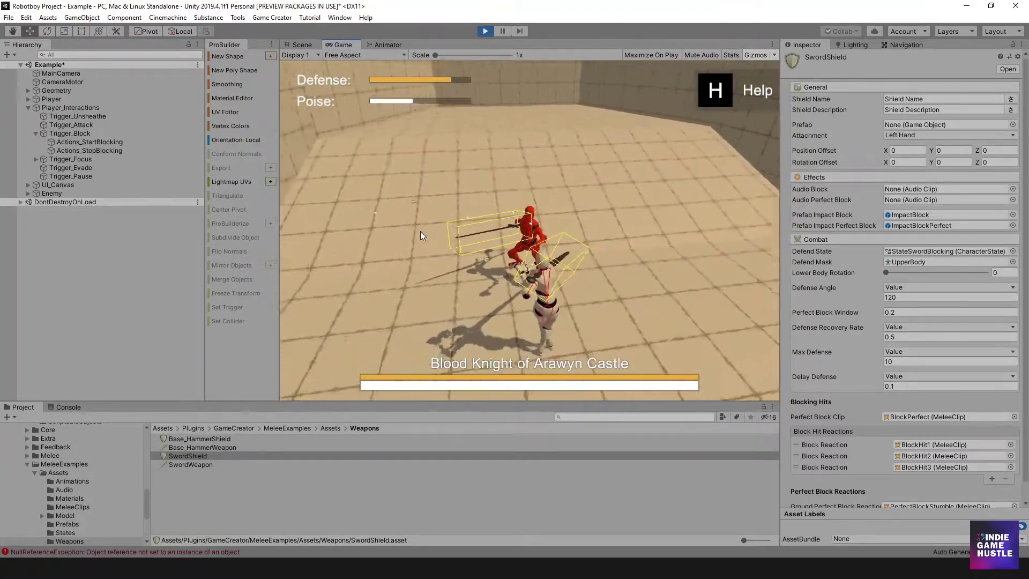
pyautogui.click(333, 217)
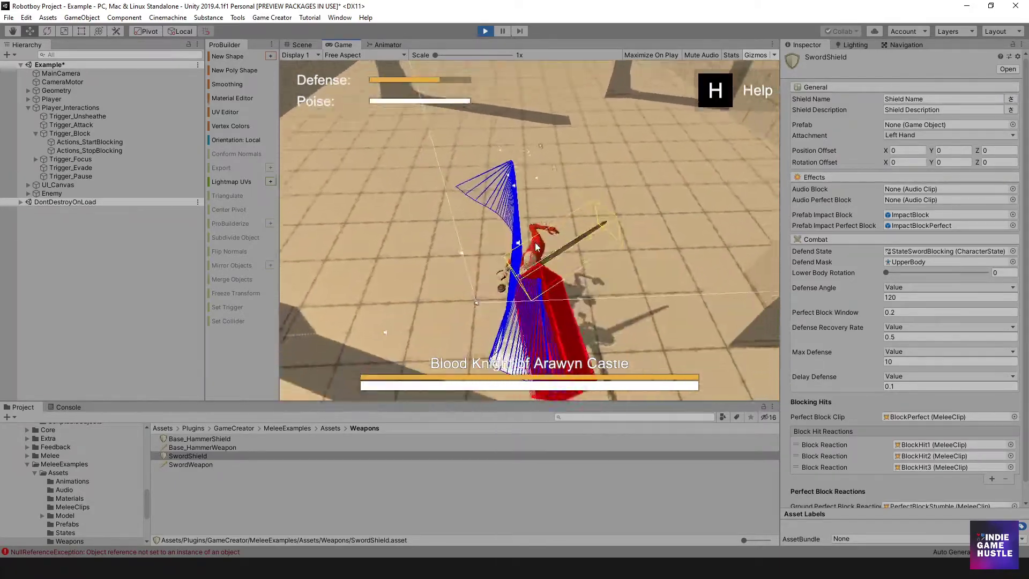
pyautogui.click(545, 246)
pyautogui.click(544, 241)
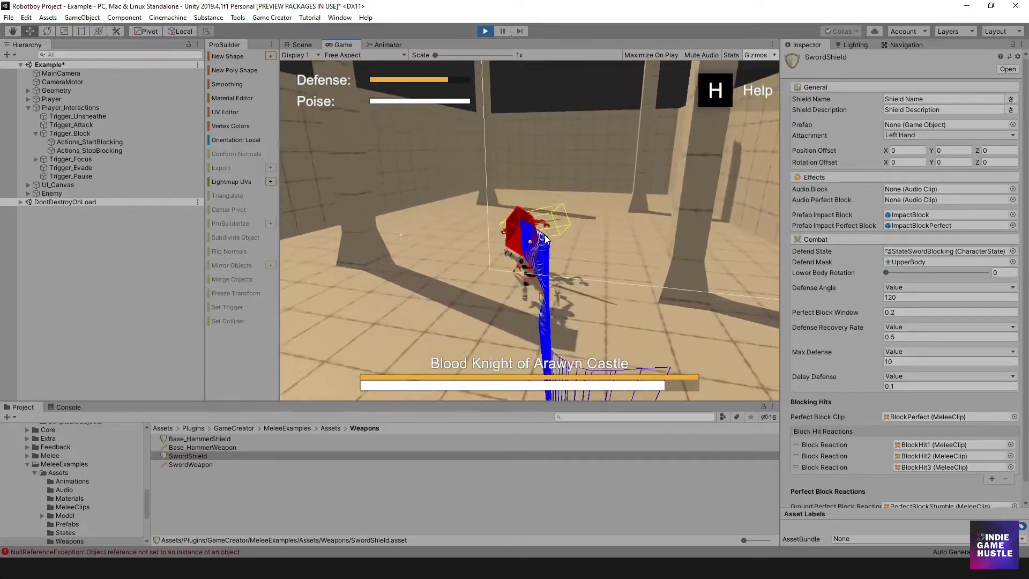
pyautogui.click(544, 240)
pyautogui.click(544, 241)
pyautogui.click(541, 241)
pyautogui.click(537, 236)
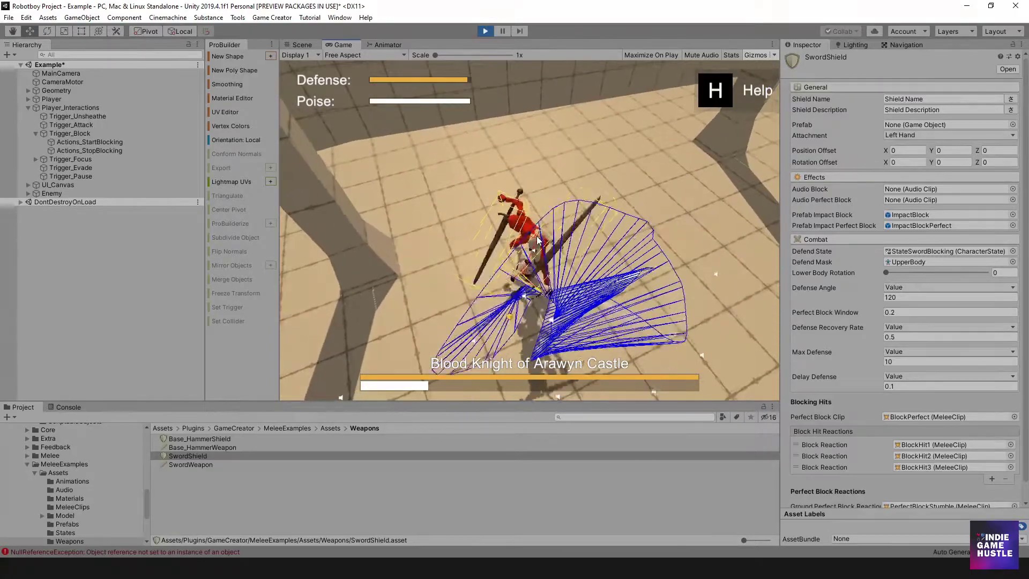
pyautogui.click(535, 237)
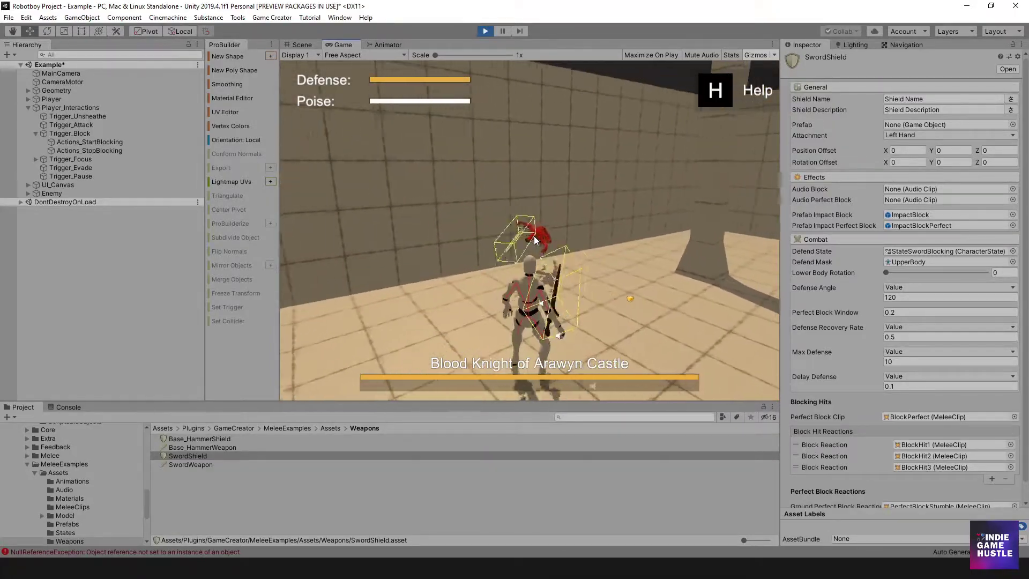
# - Move the character backward and sideways around the enemy to observe its behavior in the running play test
pyautogui.press('s')
pyautogui.press('a')
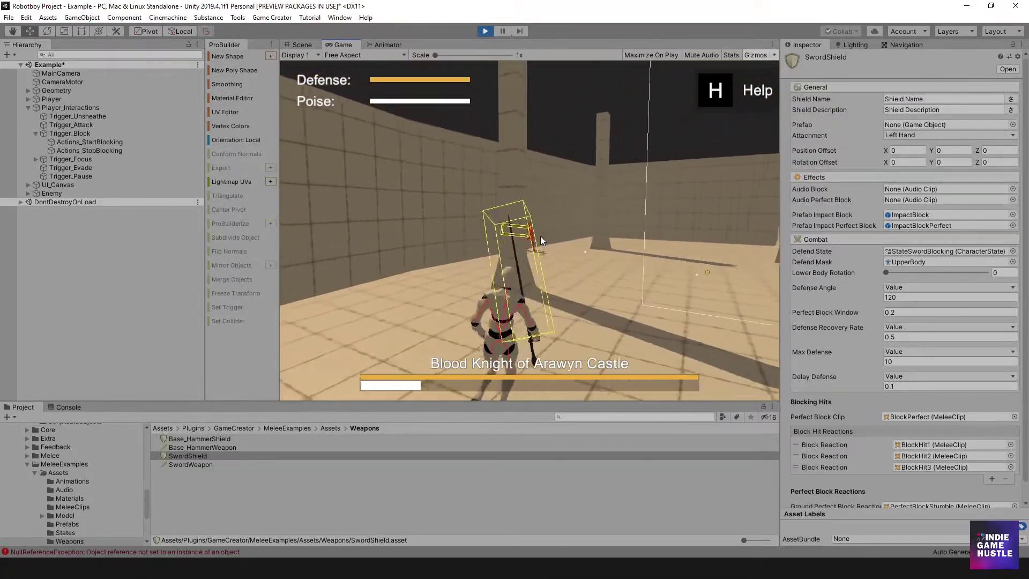
pyautogui.press('a')
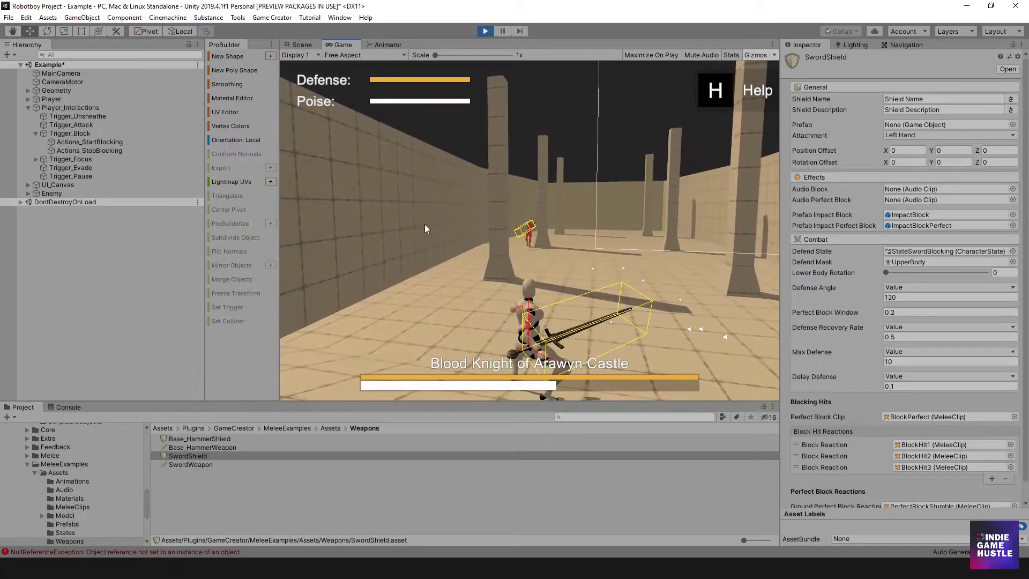
pyautogui.press('d')
pyautogui.press('s')
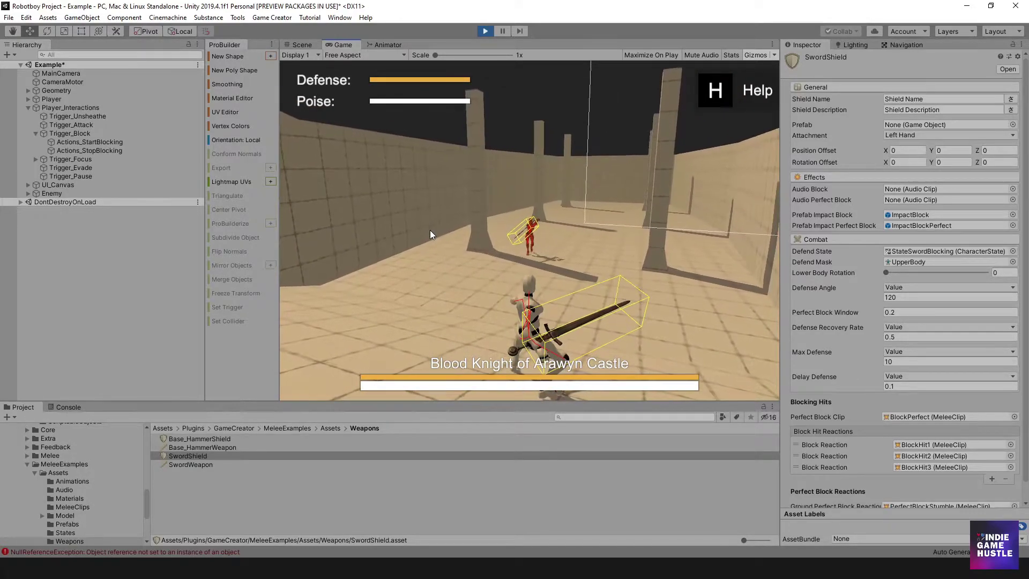
pyautogui.press('s')
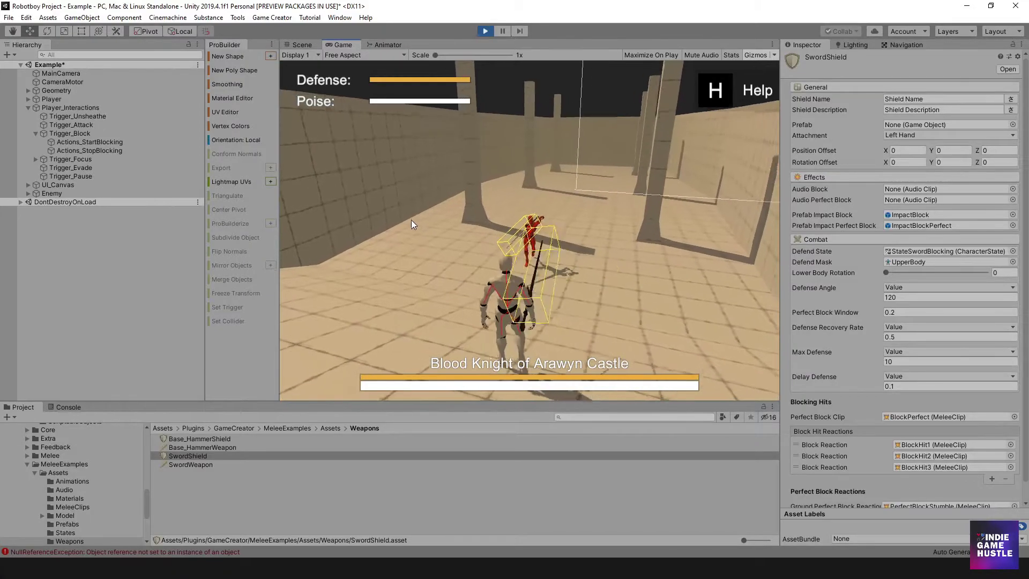
pyautogui.press('s')
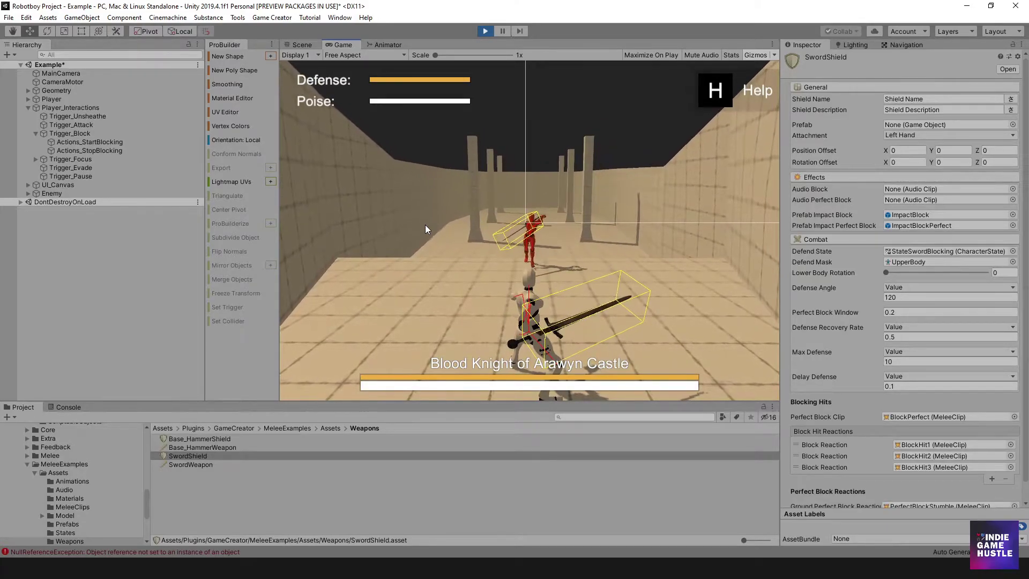
pyautogui.press('d')
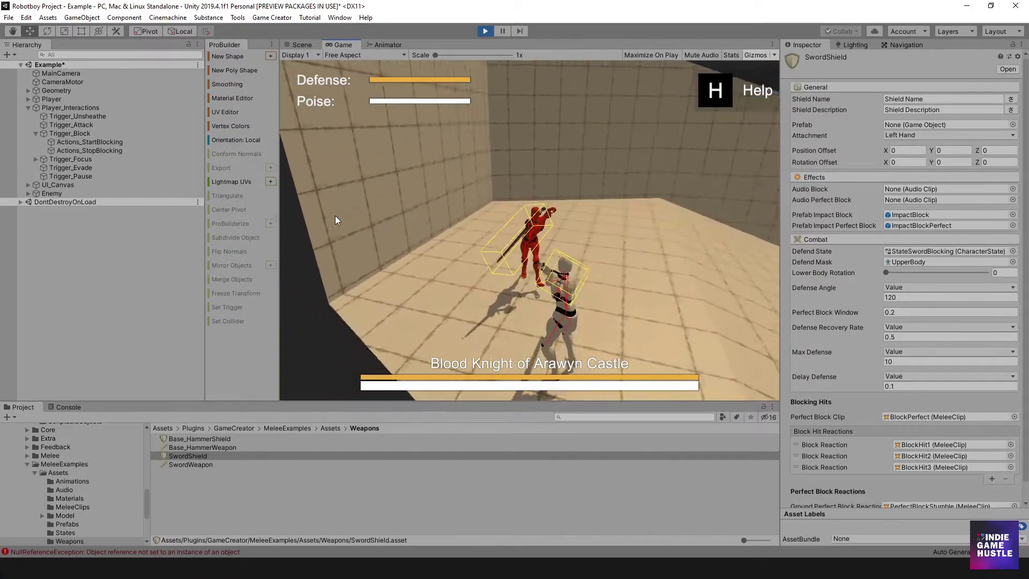